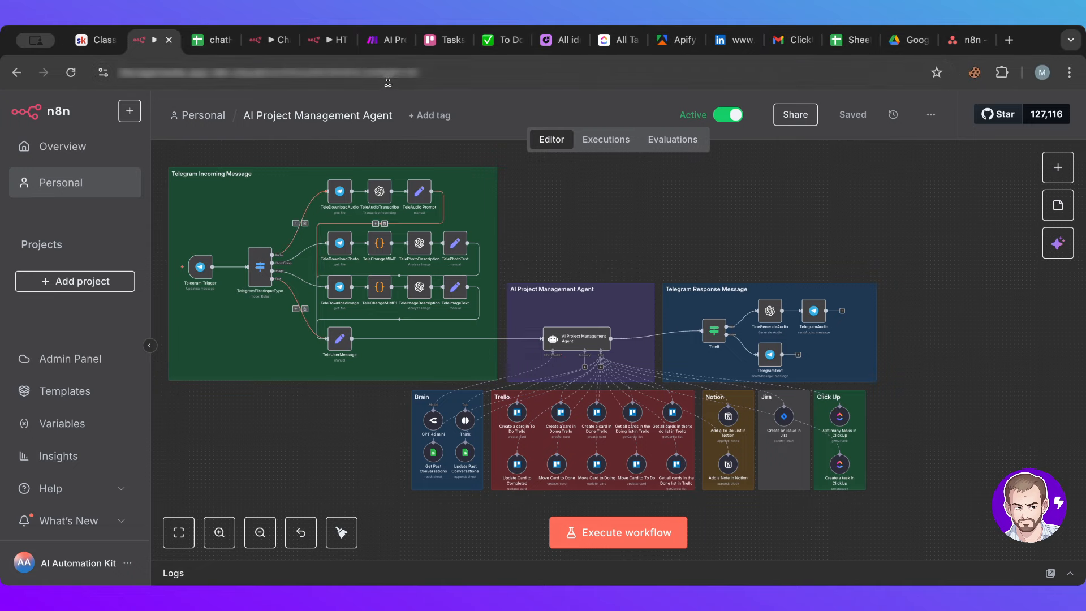
- View the AI Project Management Agent scenario in Make and return to its n8n workflow
left_click(385, 46)
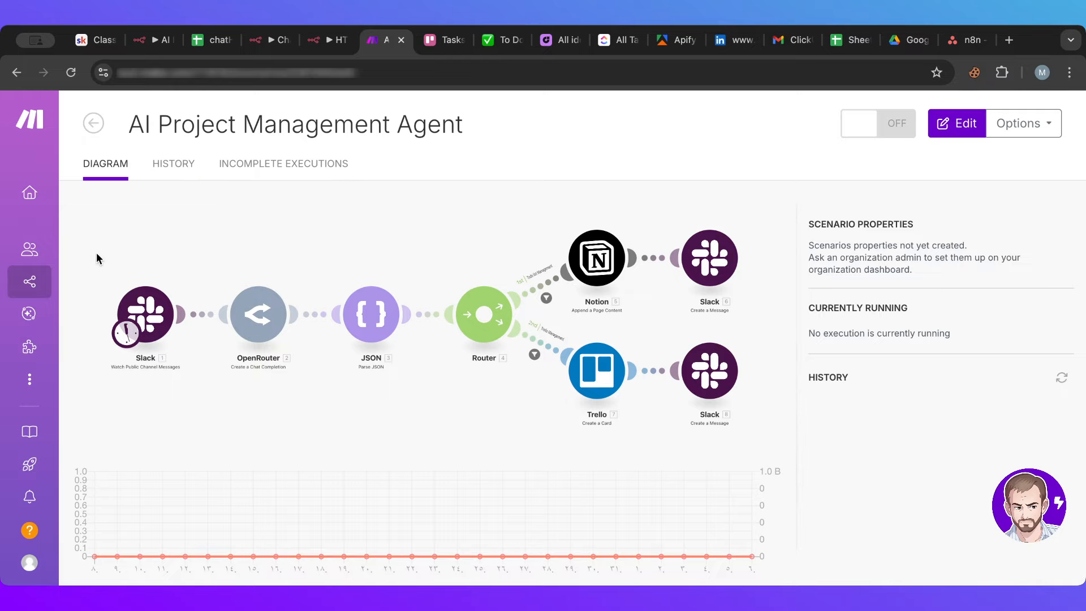
left_click(153, 39)
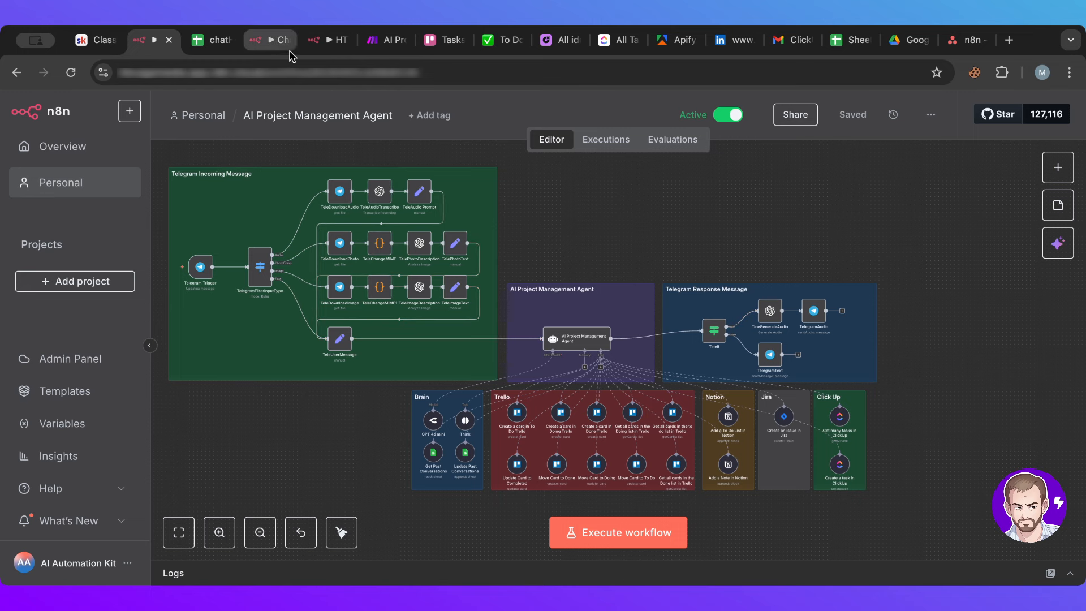
- Examine the WhatsApp, Slack and Telegram incoming and response groups in the Chat Connector Parts workflow, including the placeholder nodes between them
left_click(271, 47)
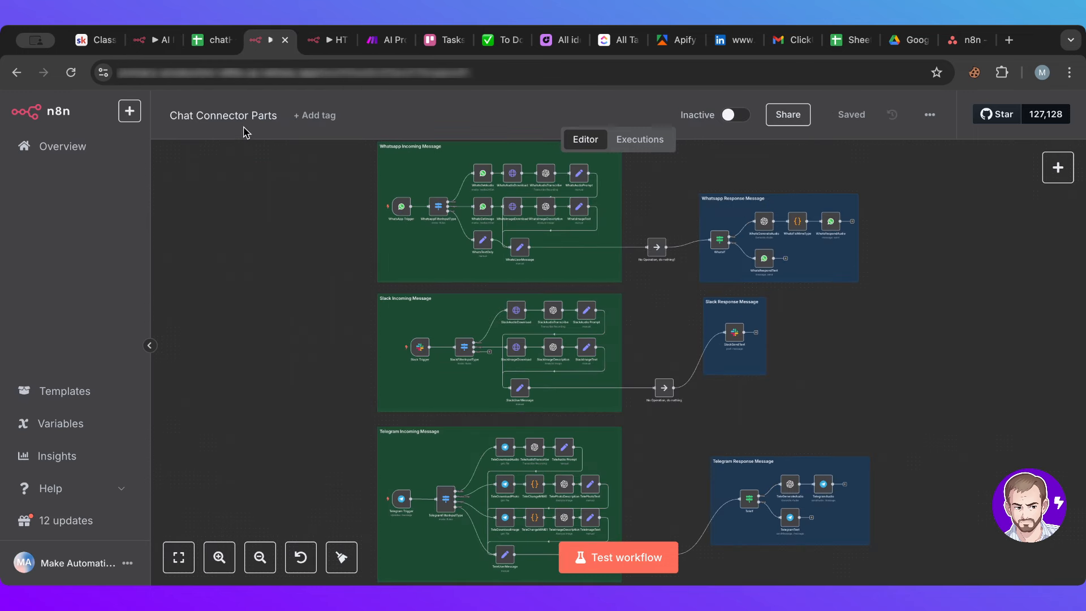
scroll(298, 253, "up", 1)
scroll(299, 253, "down", 2)
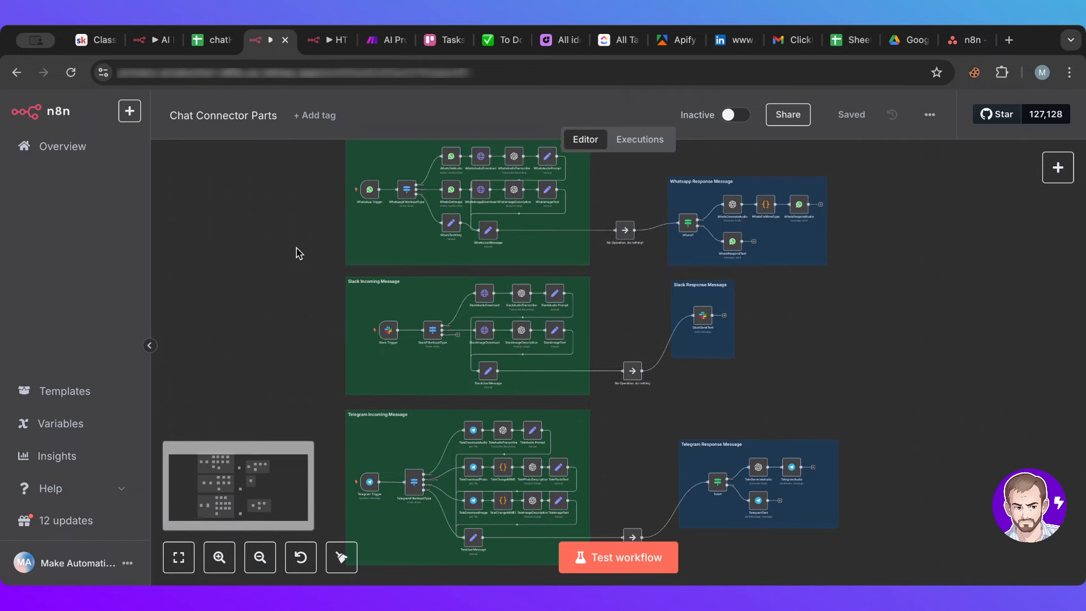
scroll(299, 253, "up", 2)
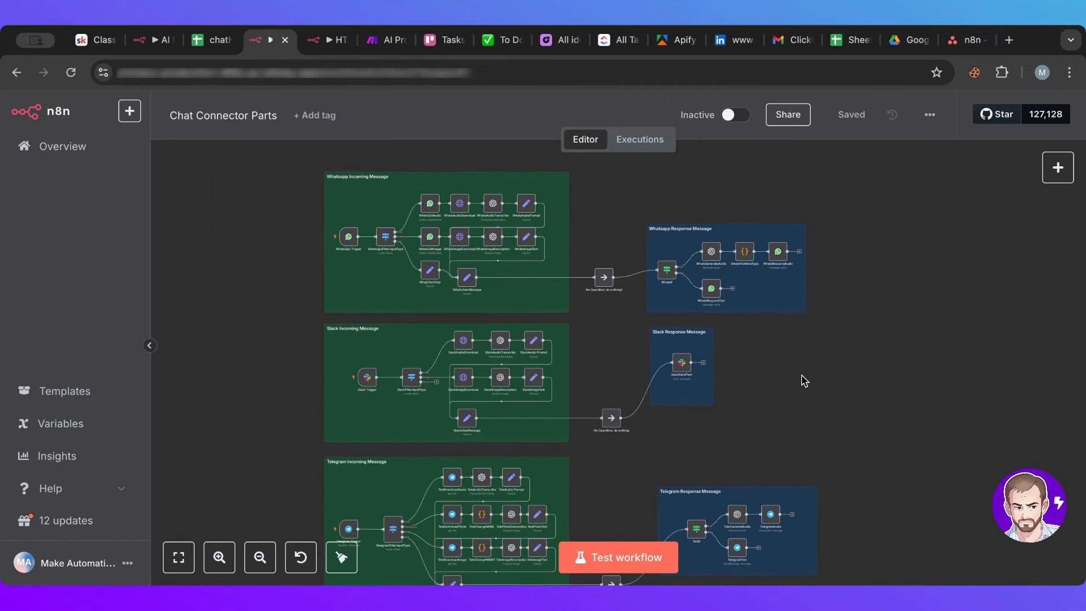
scroll(804, 380, "down", 1)
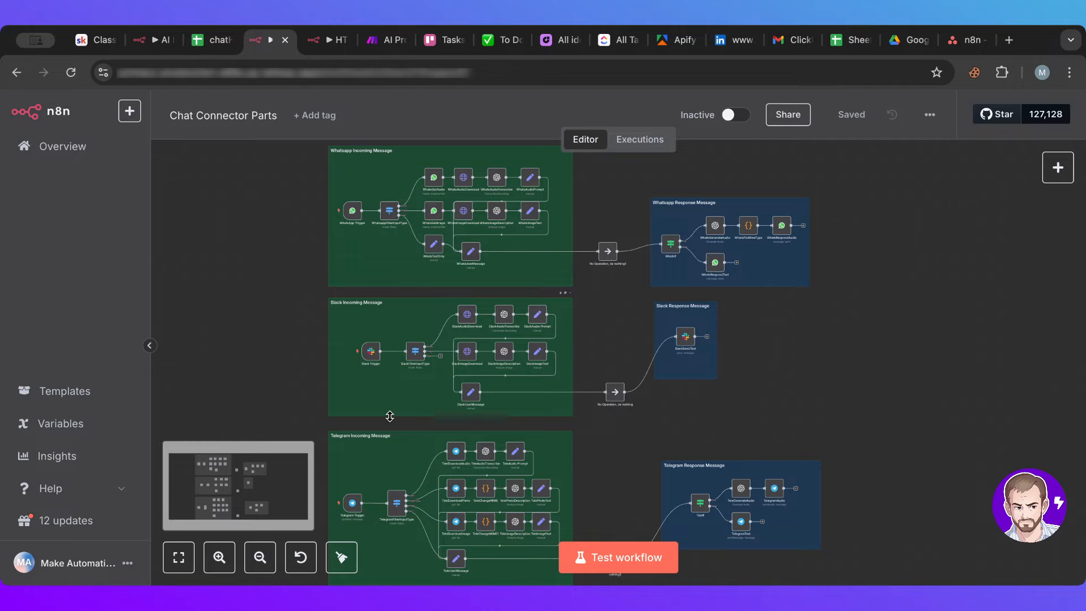
scroll(358, 357, "up", 1)
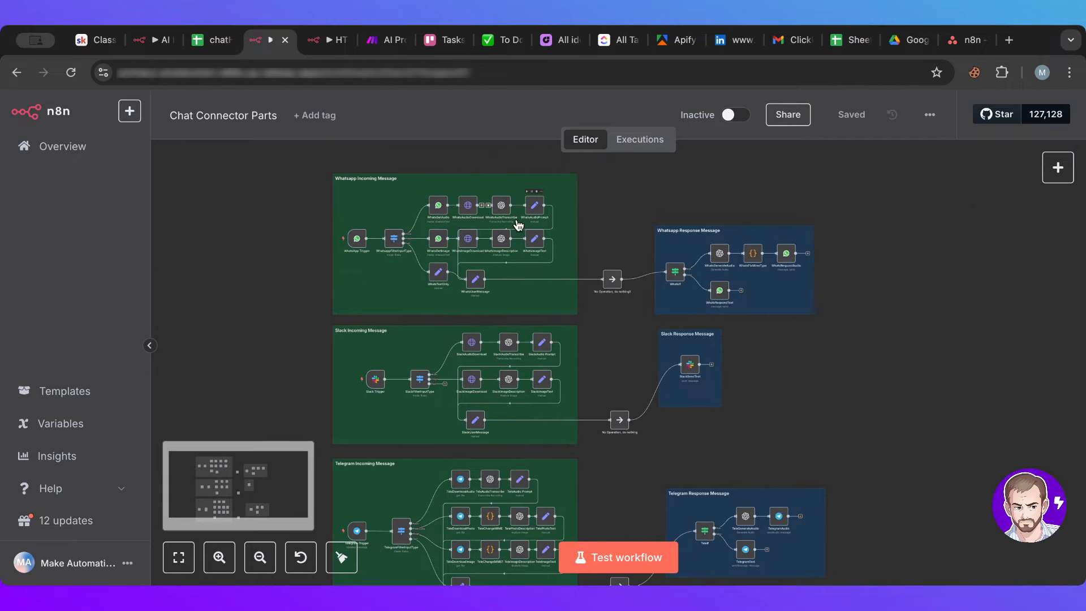
scroll(517, 224, "up", 5)
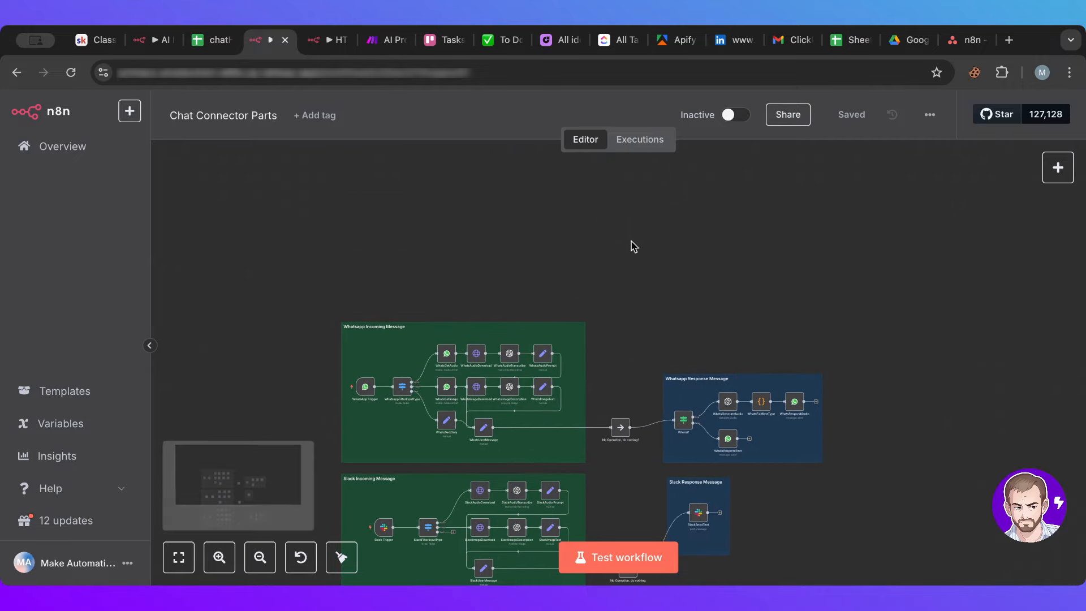
scroll(633, 246, "down", 6)
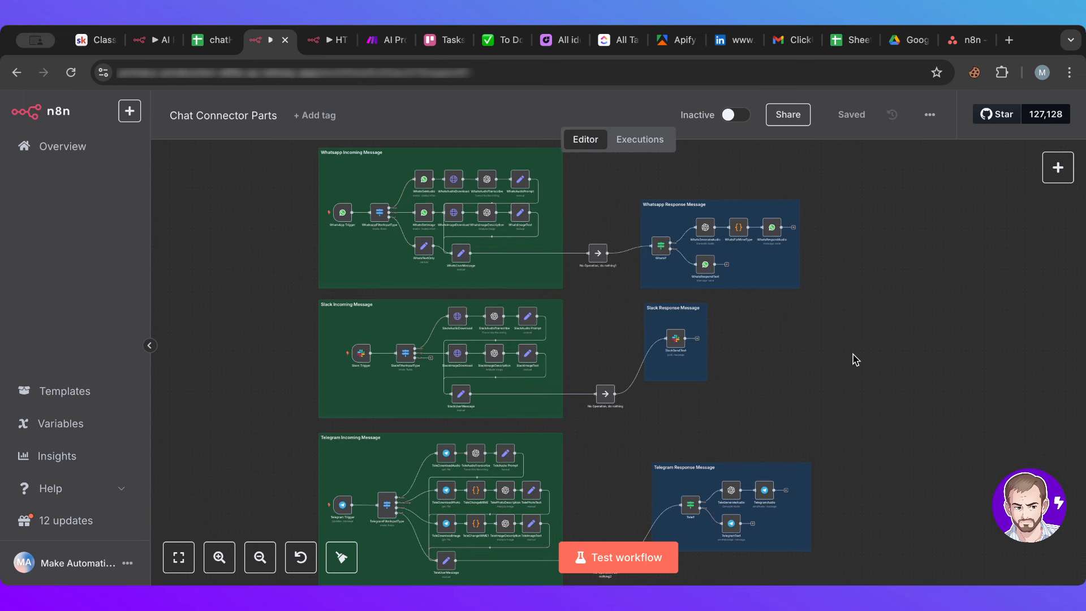
left_click_drag(582, 231, 608, 204)
scroll(820, 430, "down", 2)
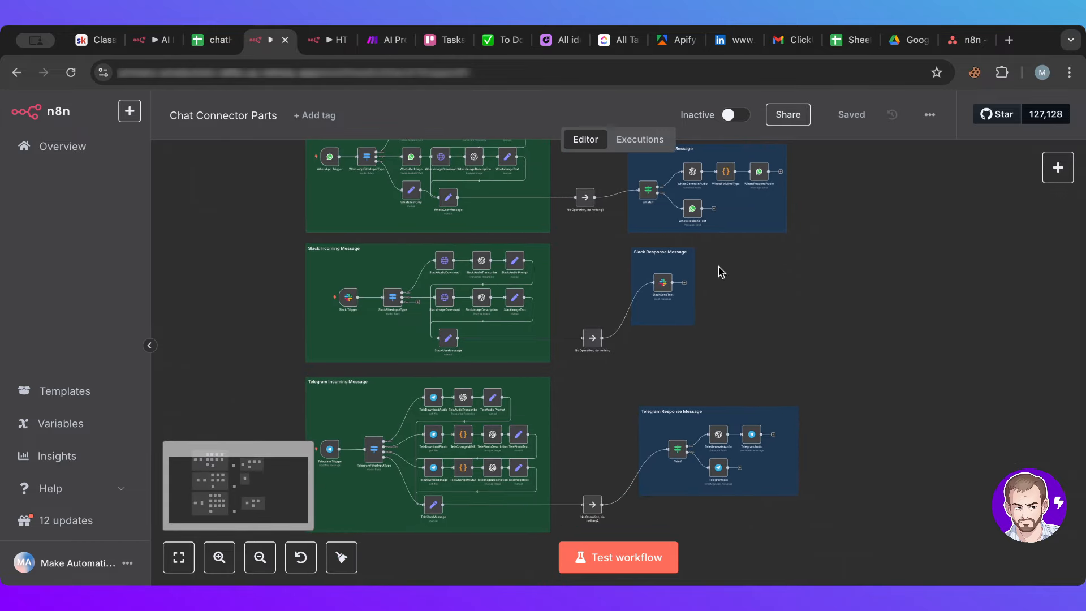
scroll(724, 271, "up", 1)
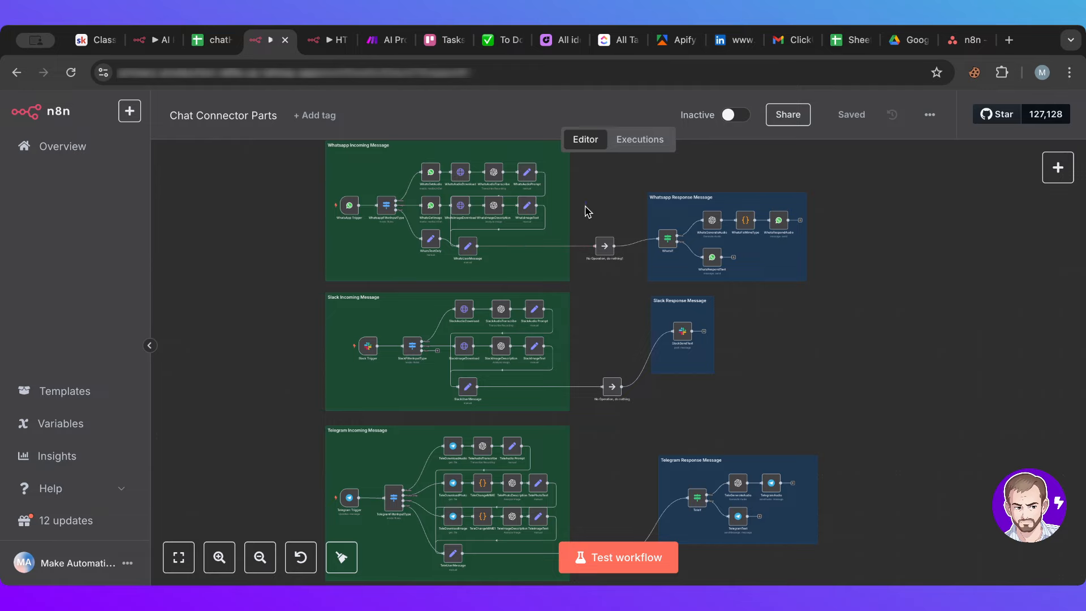
left_click_drag(585, 203, 624, 487)
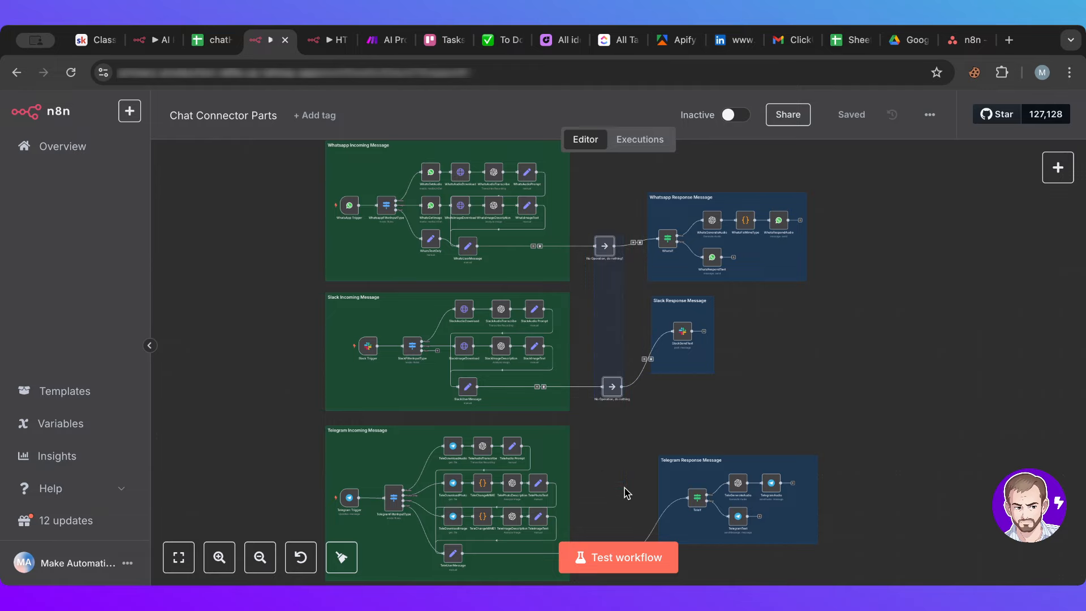
- Return to the AI Project Management Agent workflow and select its Telegram incoming and Telegram response groups in turn to inspect them
left_click(152, 39)
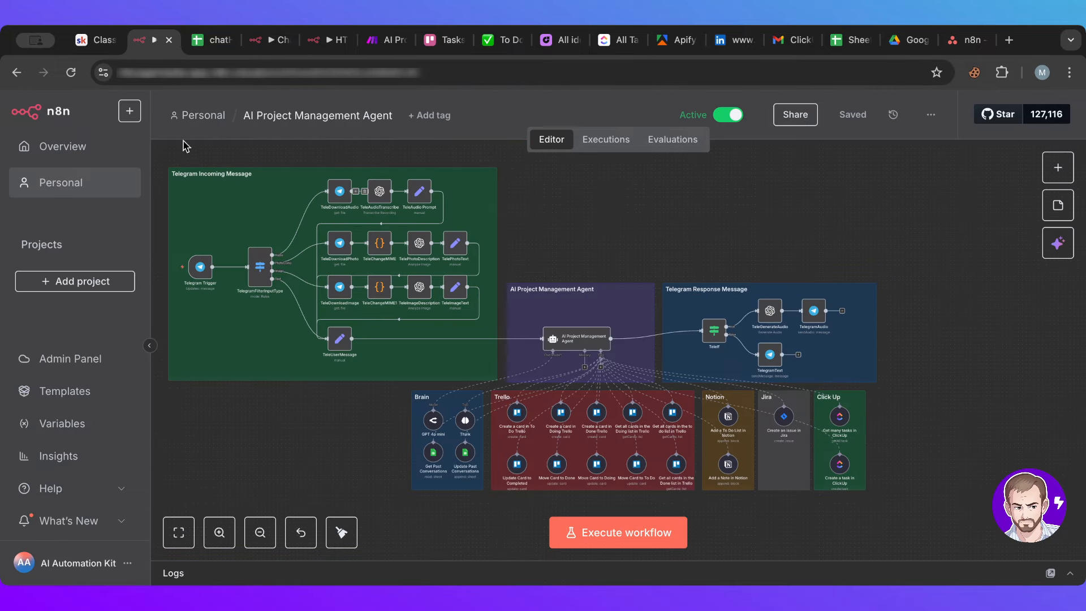
left_click_drag(164, 166, 501, 387)
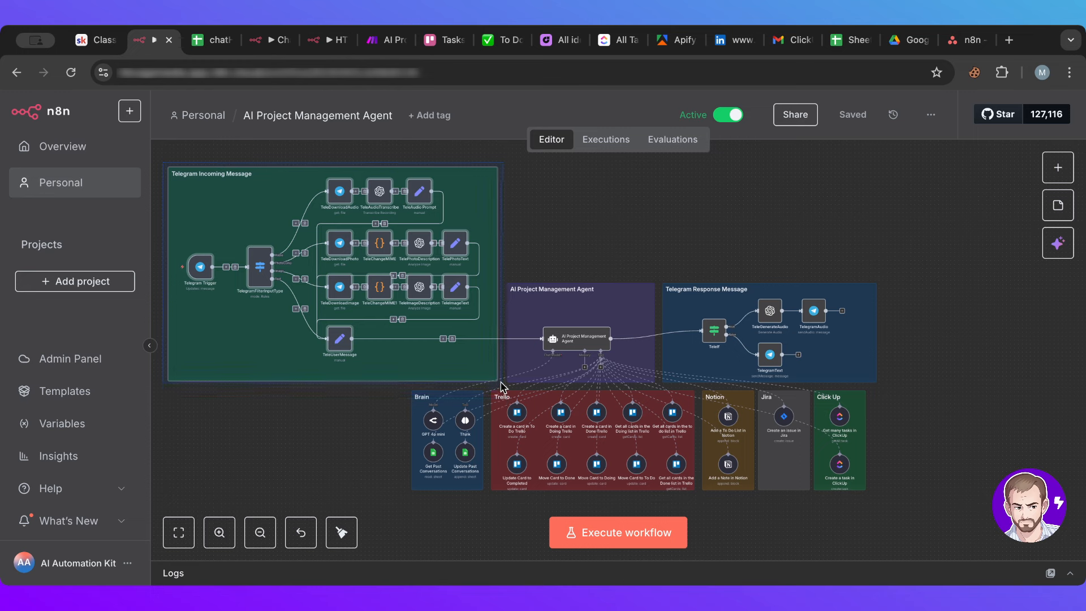
left_click(516, 240)
left_click_drag(911, 262, 656, 389)
left_click(505, 228)
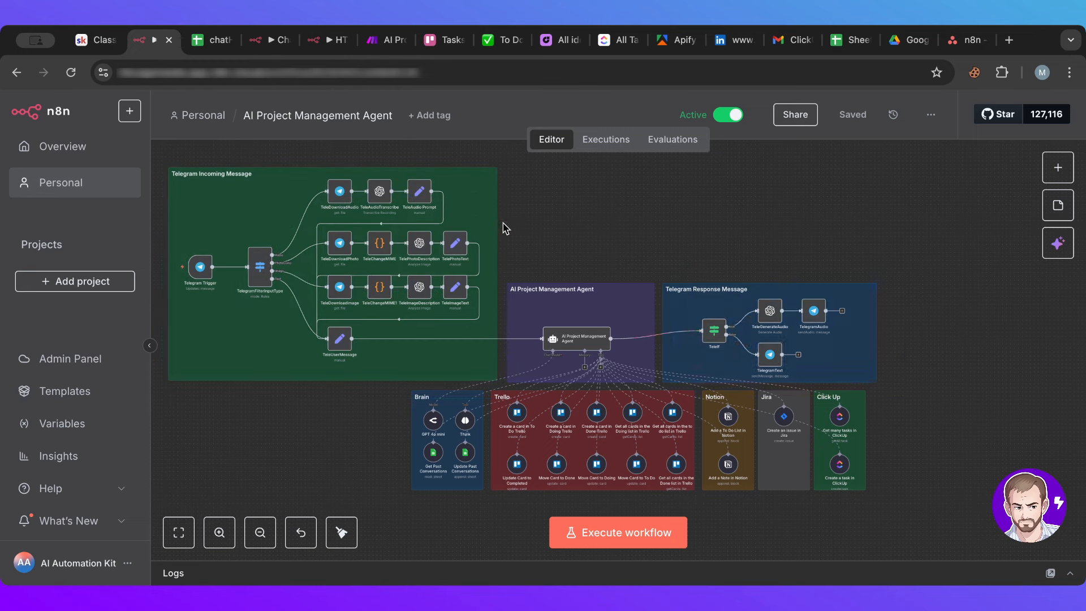
- Examine the AI Project Management Agent node and its connected Brain, Trello, Notion, Jira and Click Up tool groups
left_click_drag(506, 241, 647, 266)
scroll(600, 301, "up", 1, "ctrl")
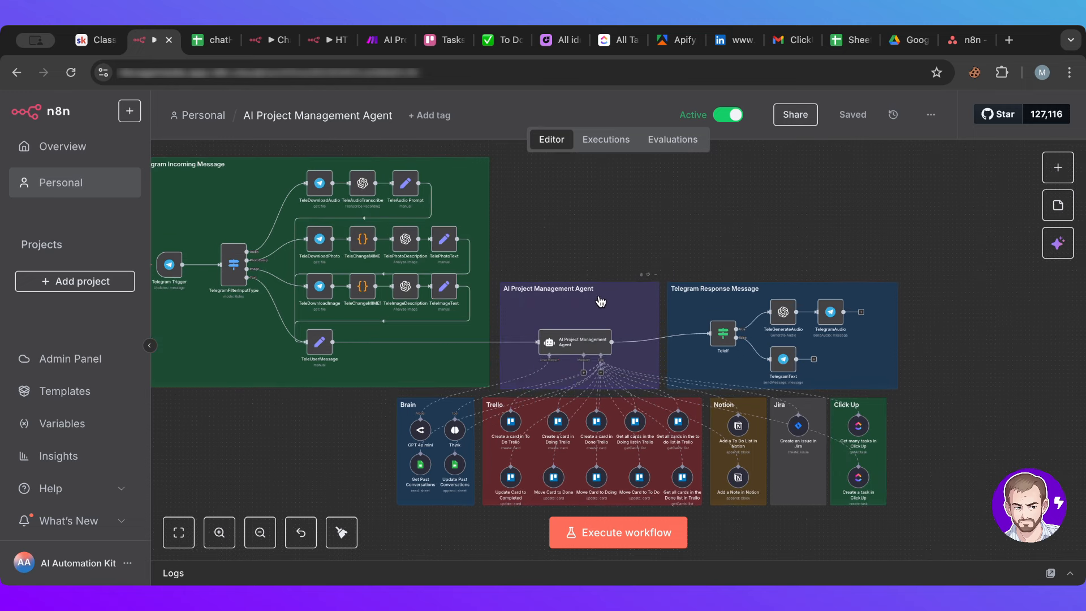
scroll(601, 302, "up", 3, "ctrl")
scroll(600, 302, "down", 1, "ctrl")
scroll(601, 301, "down", 5)
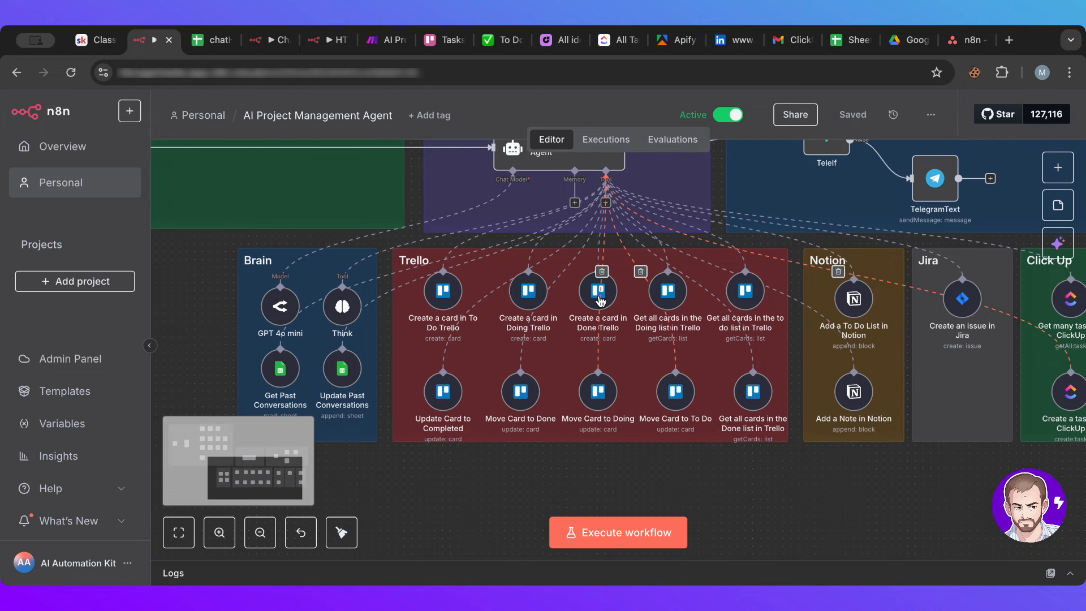
scroll(609, 243, "up", 2)
scroll(610, 244, "right", 2)
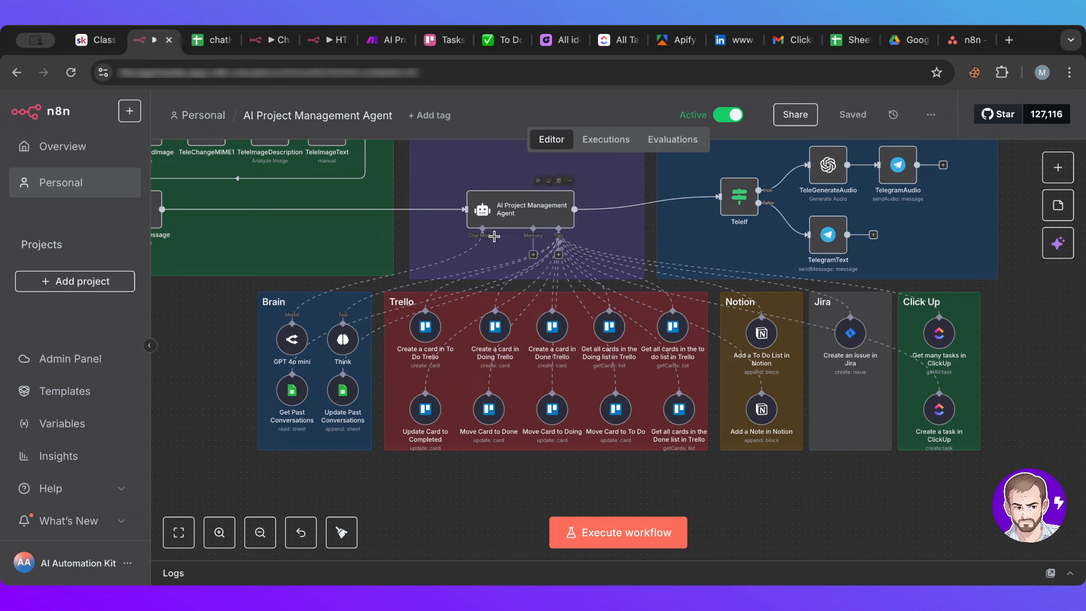
- Review the credential and available models of the GPT 4o mini node, and return to the canvas
double_click(294, 346)
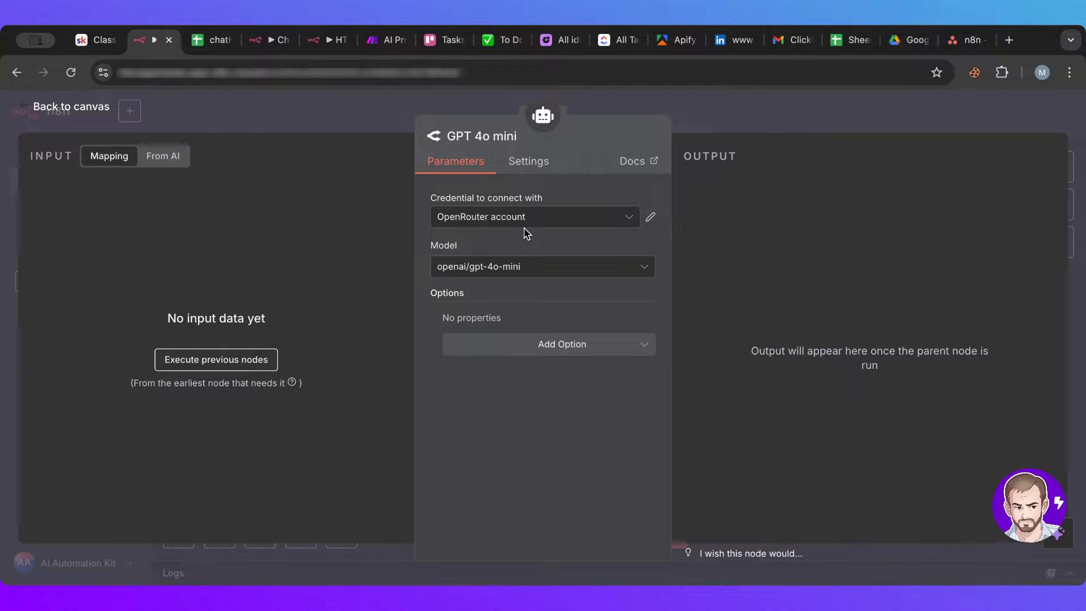
left_click(513, 272)
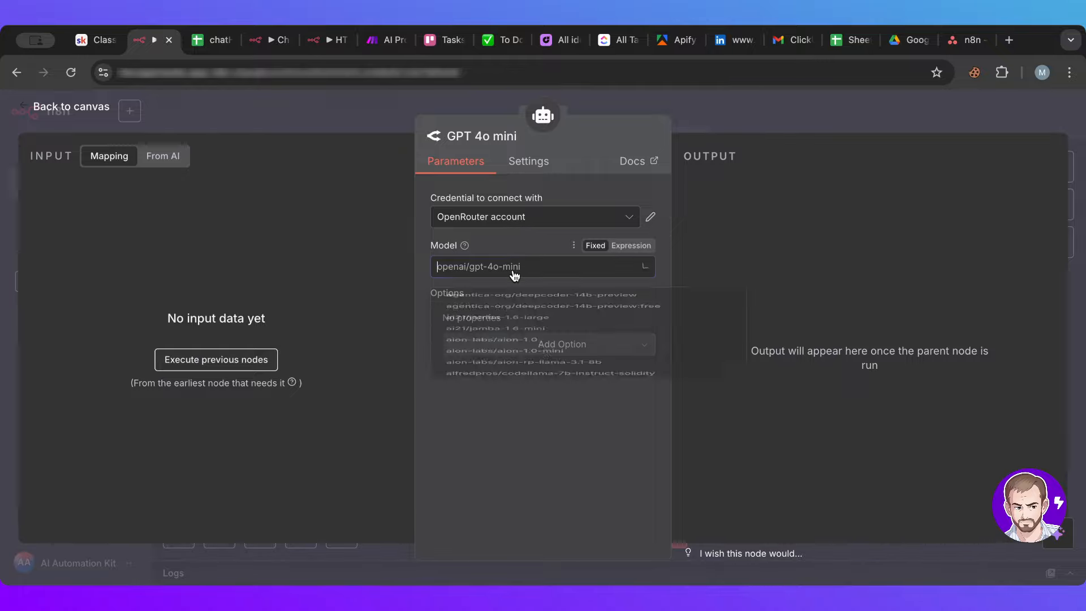
left_click(487, 123)
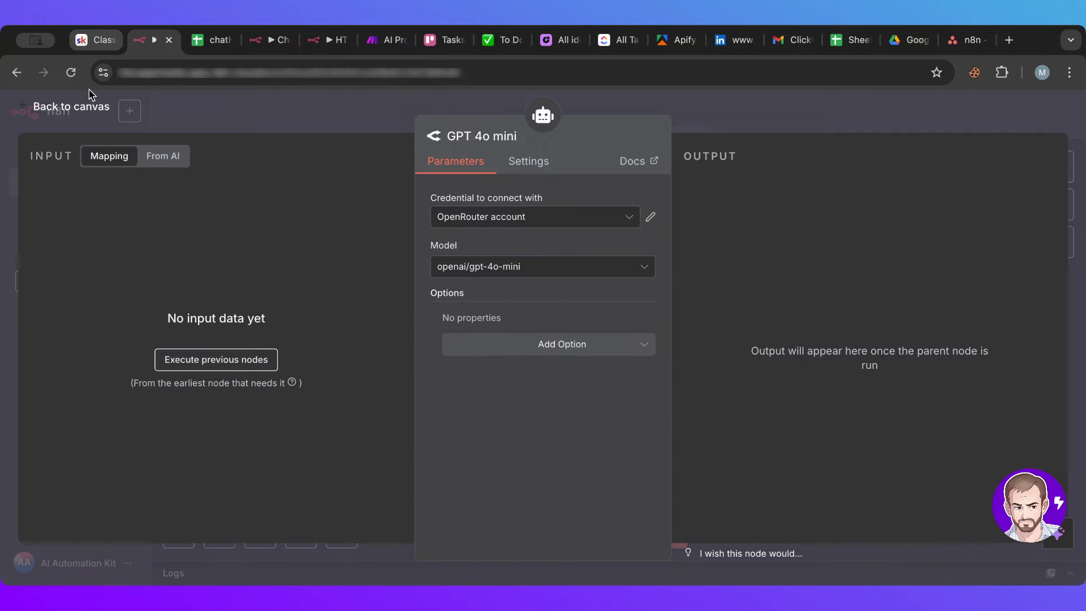
left_click(91, 106)
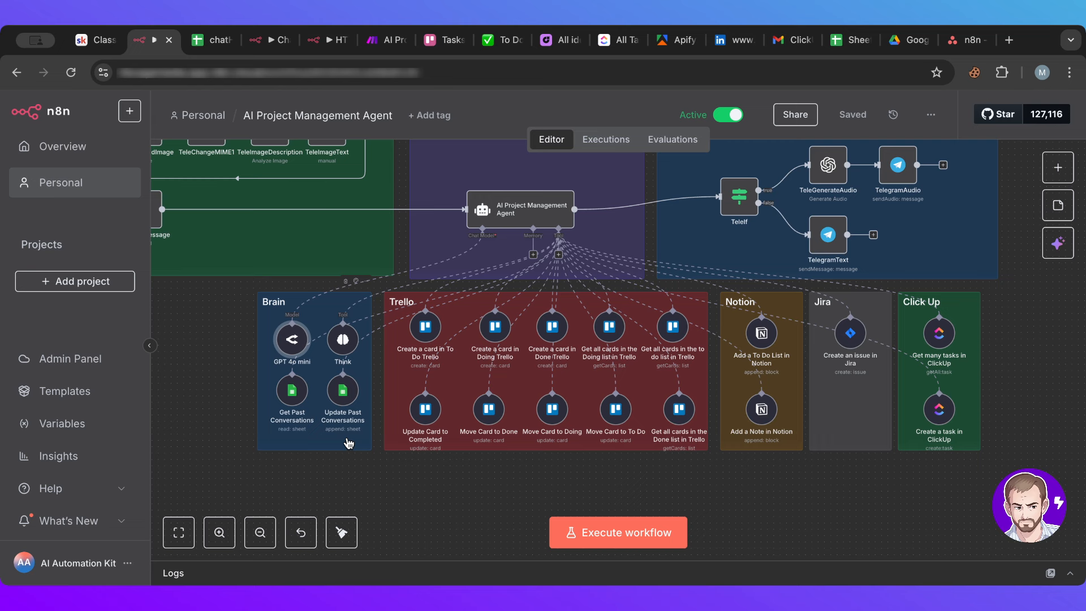
- Examine the Query, Answer and Date columns in the chatHistory spreadsheet and return to the n8n workflow
left_click(203, 50)
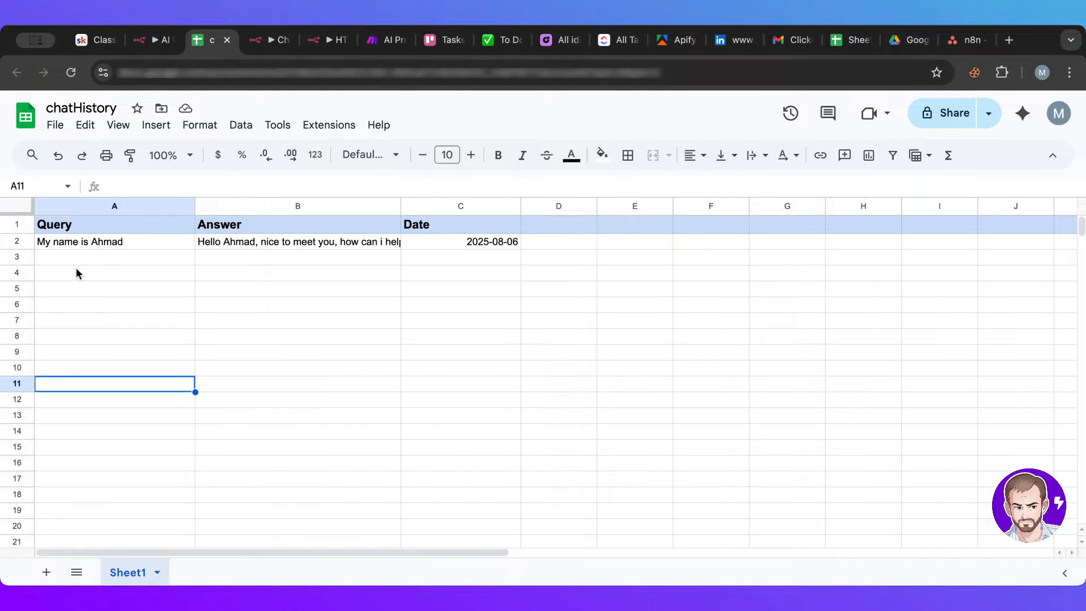
left_click(150, 42)
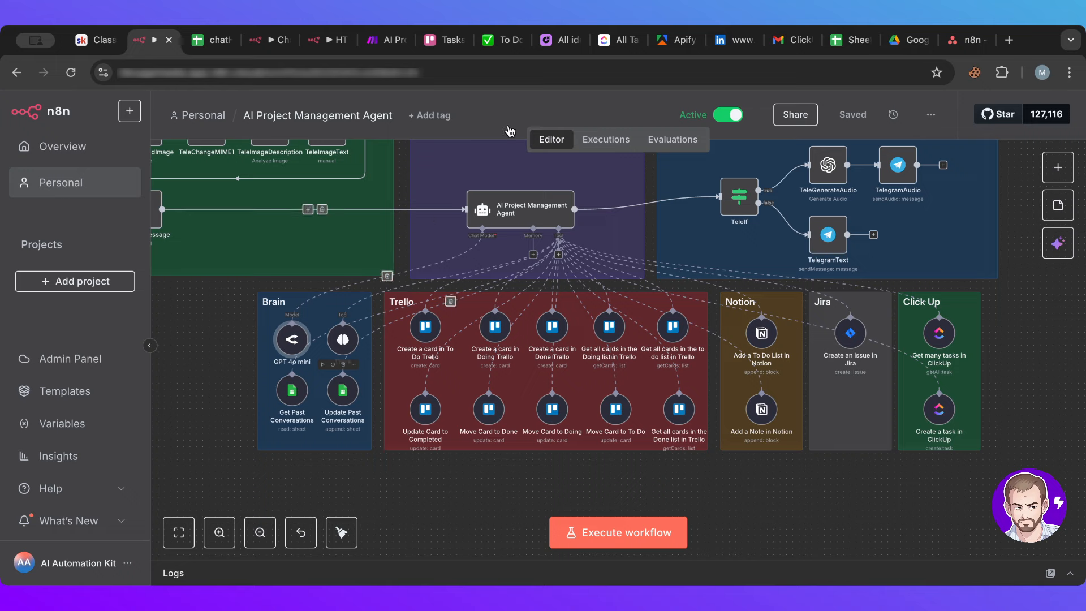
- Review the operation, document, sheet, filters and additional options of the Get Past Conversations node, and return to the canvas
double_click(288, 407)
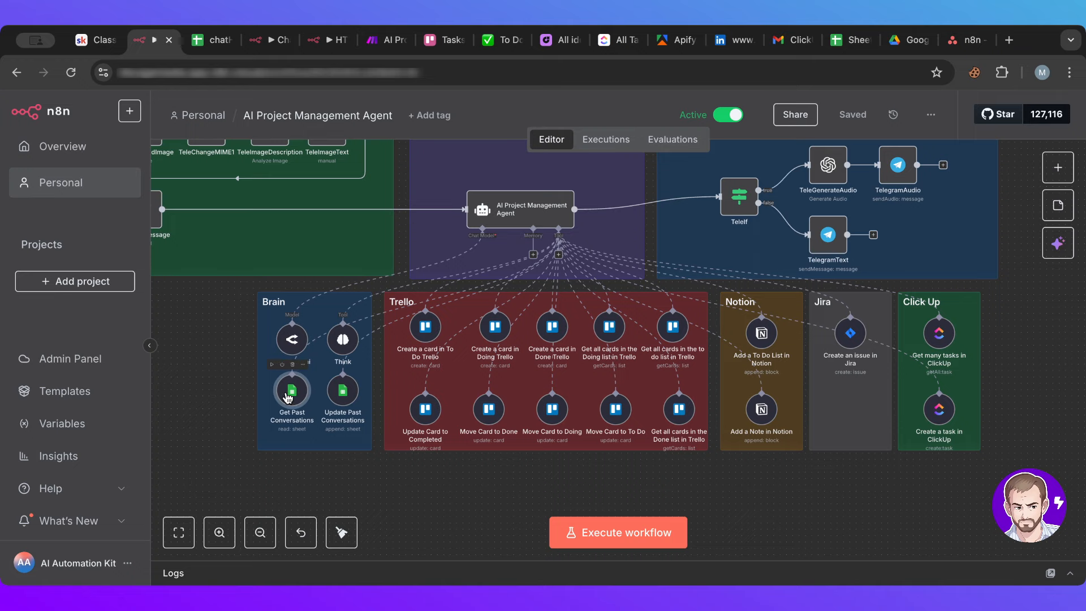
scroll(619, 311, "down", 4)
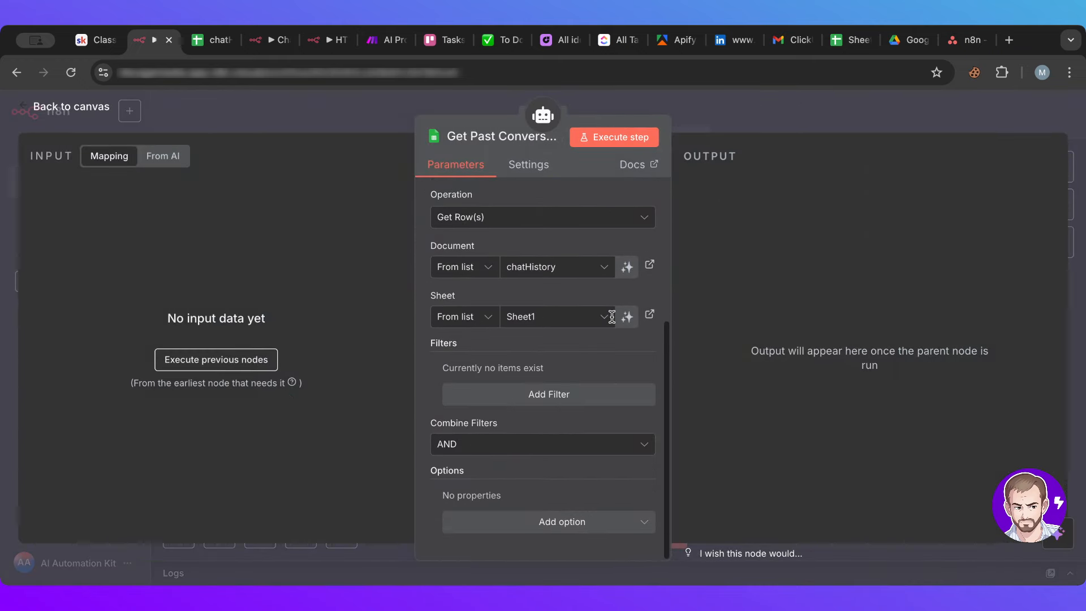
scroll(582, 358, "up", 3)
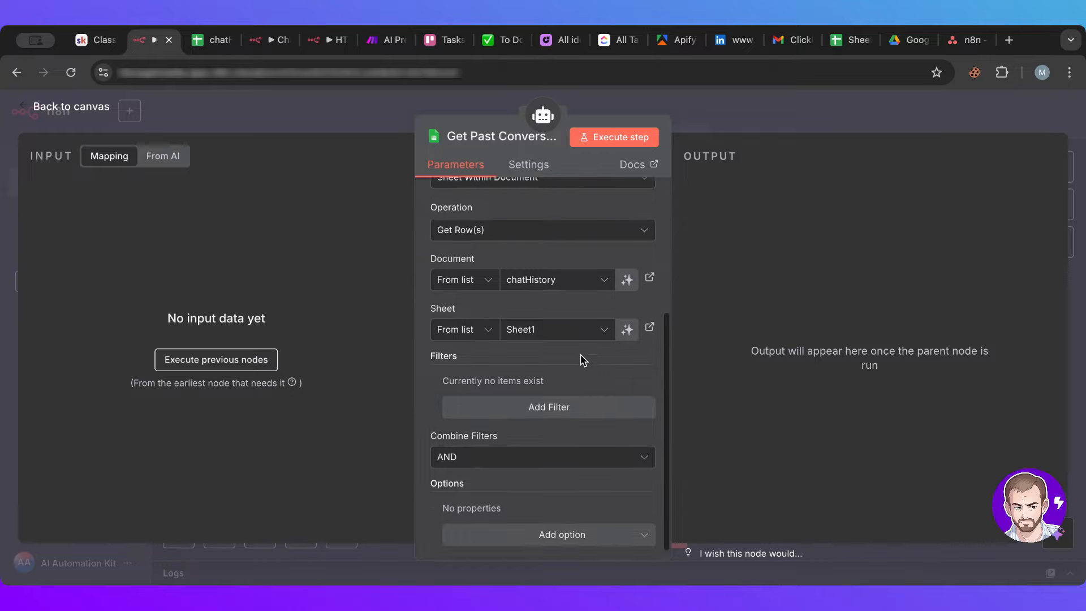
scroll(529, 313, "down", 2)
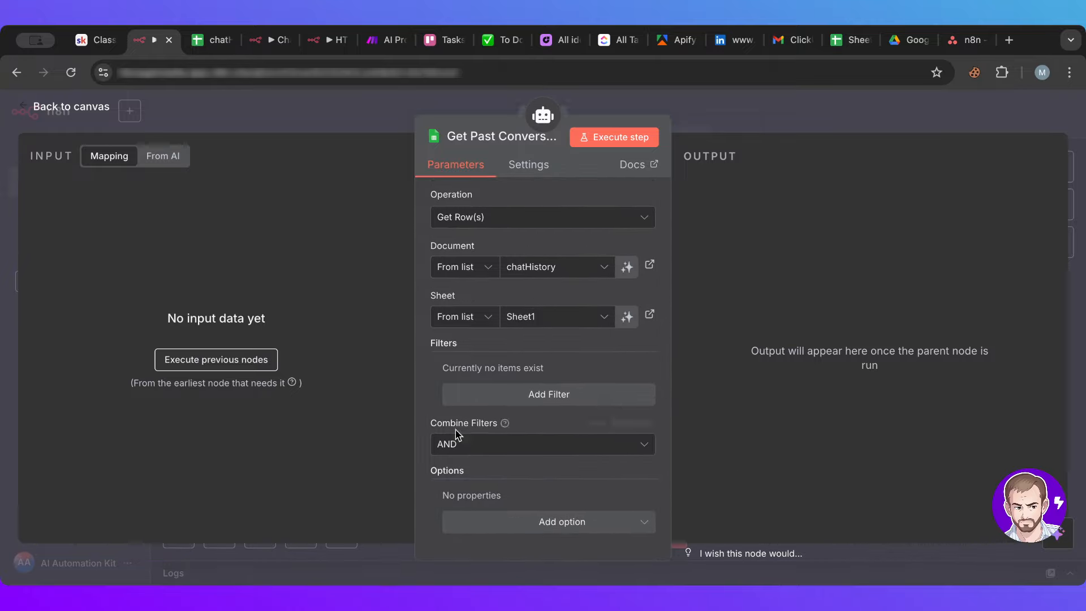
scroll(639, 377, "up", 1)
scroll(640, 377, "up", 3)
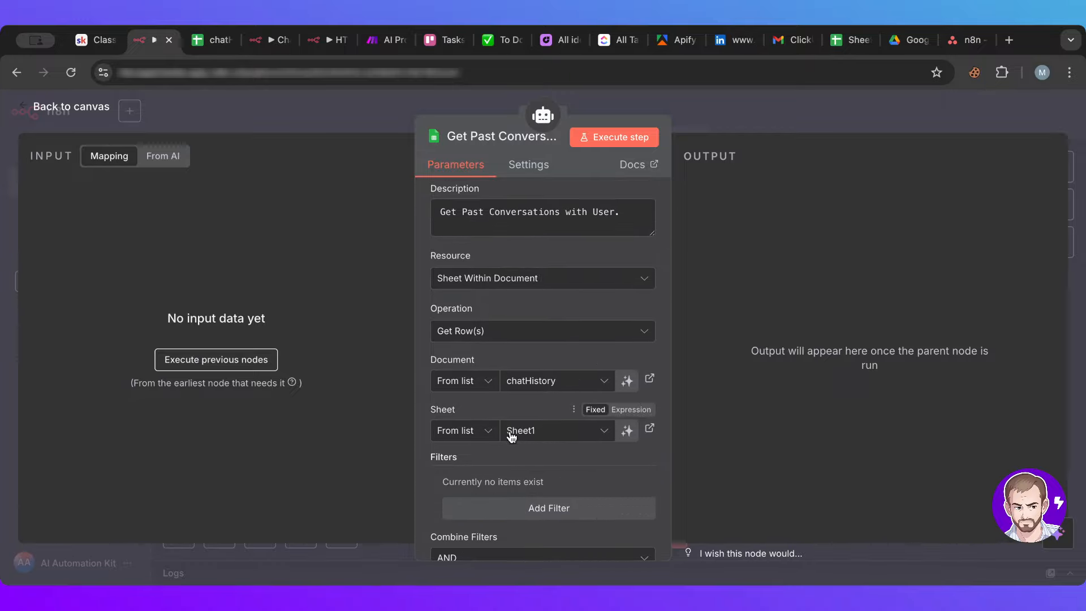
scroll(512, 436, "down", 3)
left_click(516, 523)
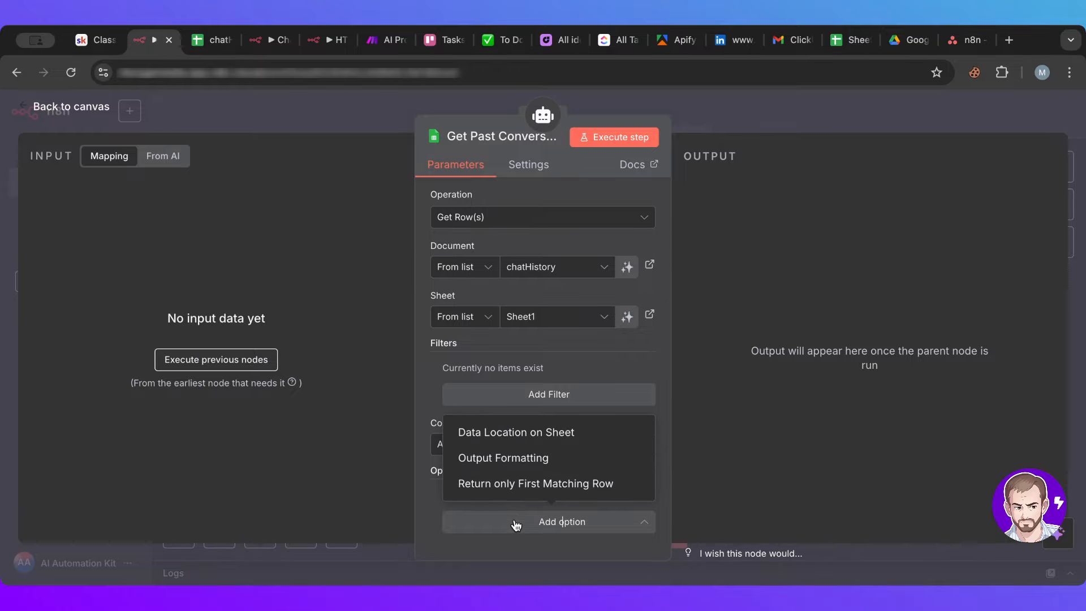
left_click(516, 524)
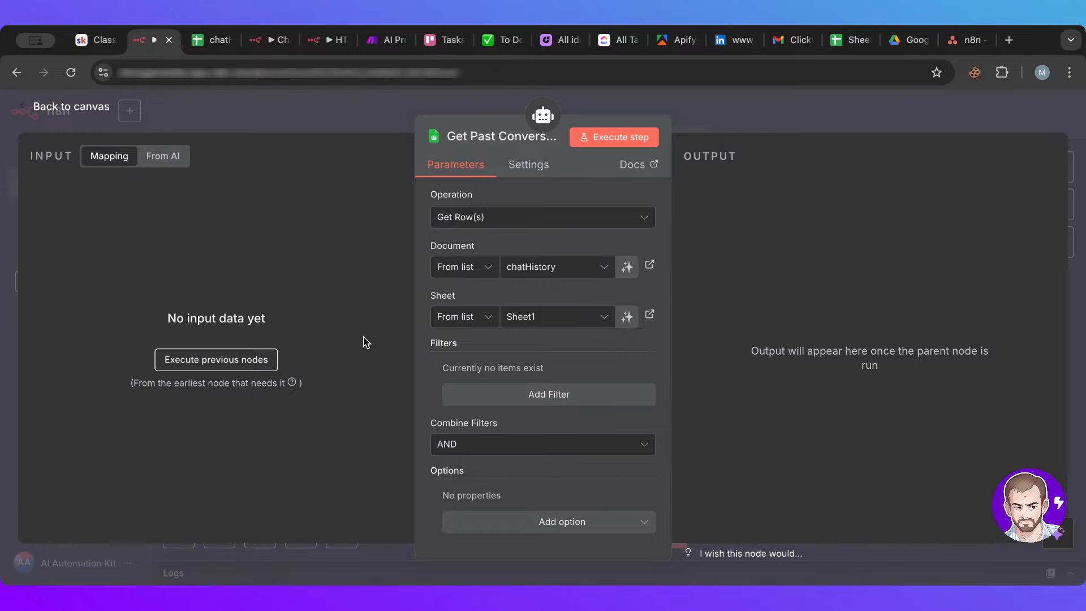
left_click(56, 108)
- Open the Update Past Conversations node and change its Query value from automatically defined by the model to an editable expression
double_click(343, 391)
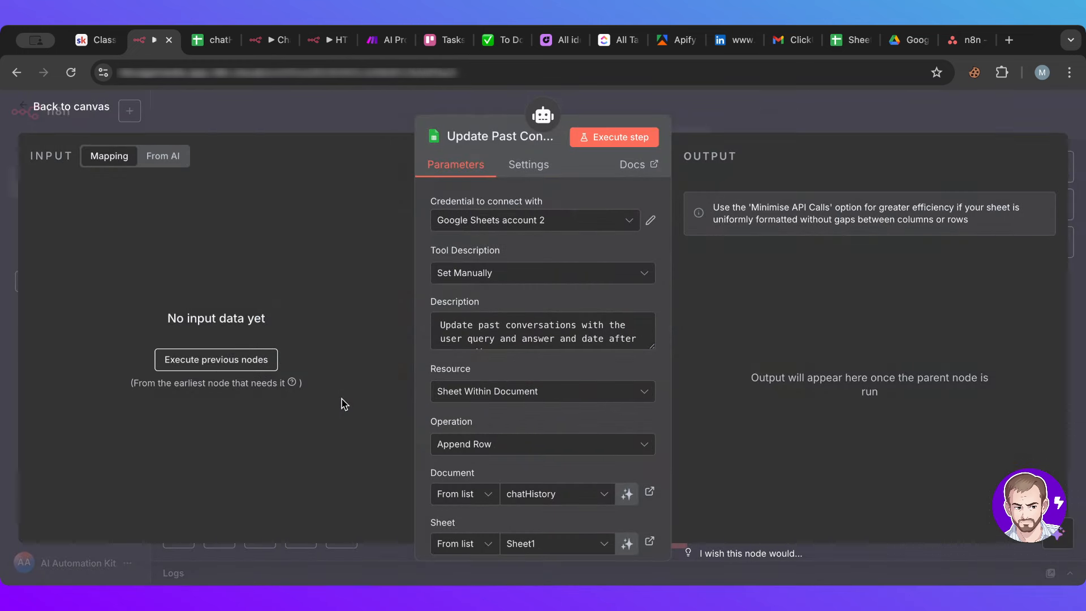
scroll(589, 380, "down", 3)
scroll(588, 376, "down", 3)
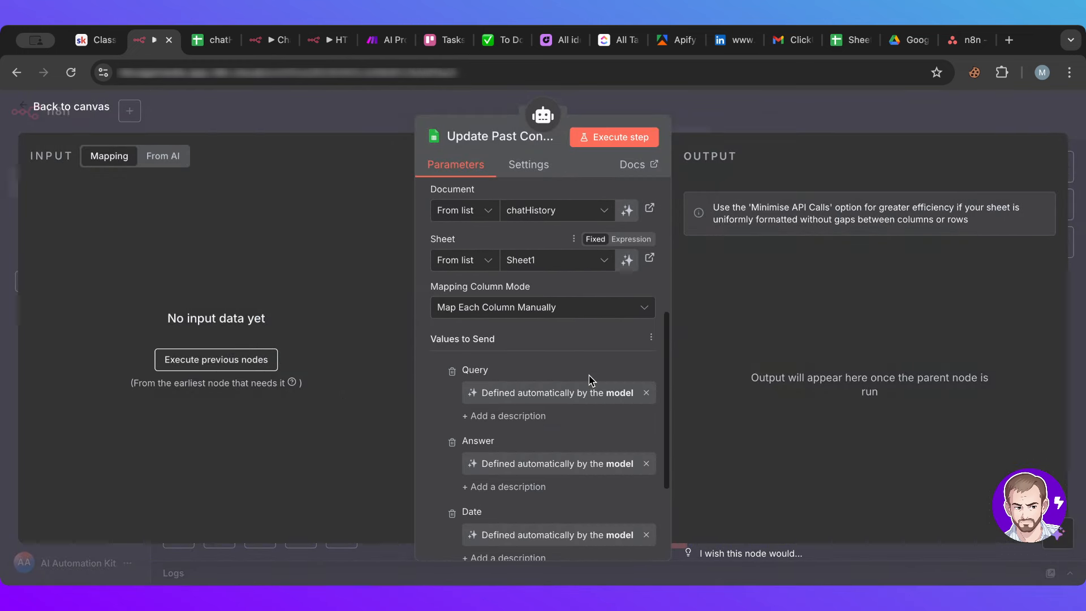
scroll(564, 376, "down", 2)
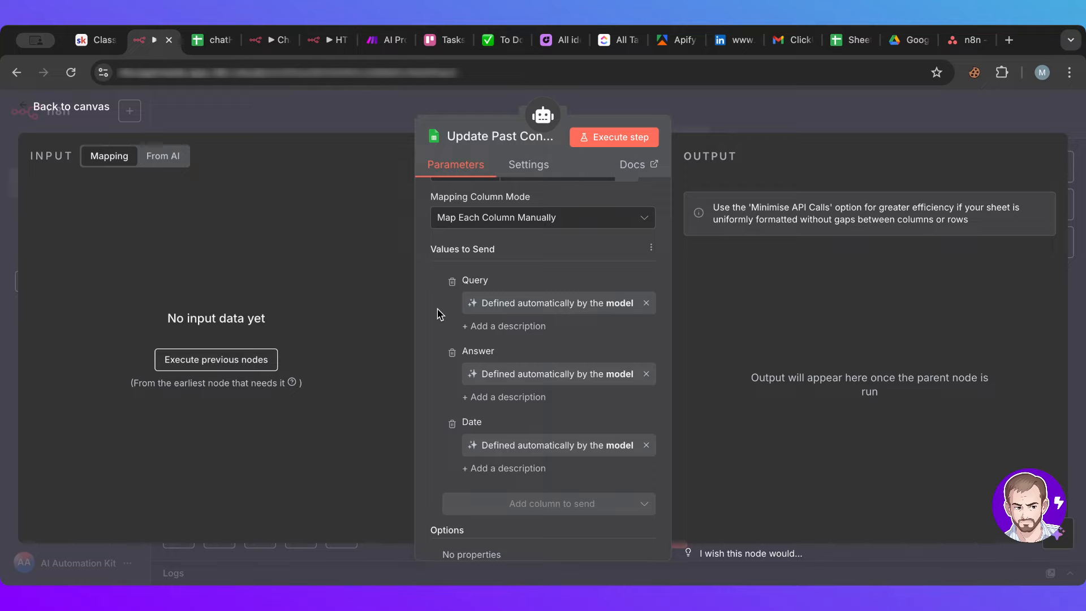
left_click(646, 308)
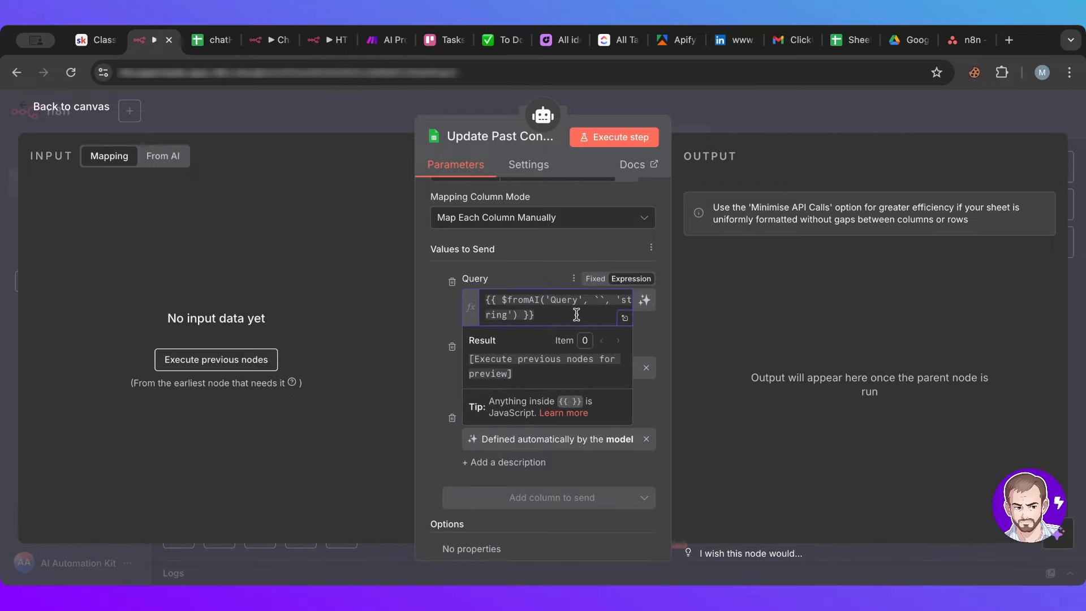
- Restore the Query value of the Update Past Conversations node to automatically defined by the model, and return to the canvas
left_click_drag(576, 314, 425, 292)
left_click(438, 311)
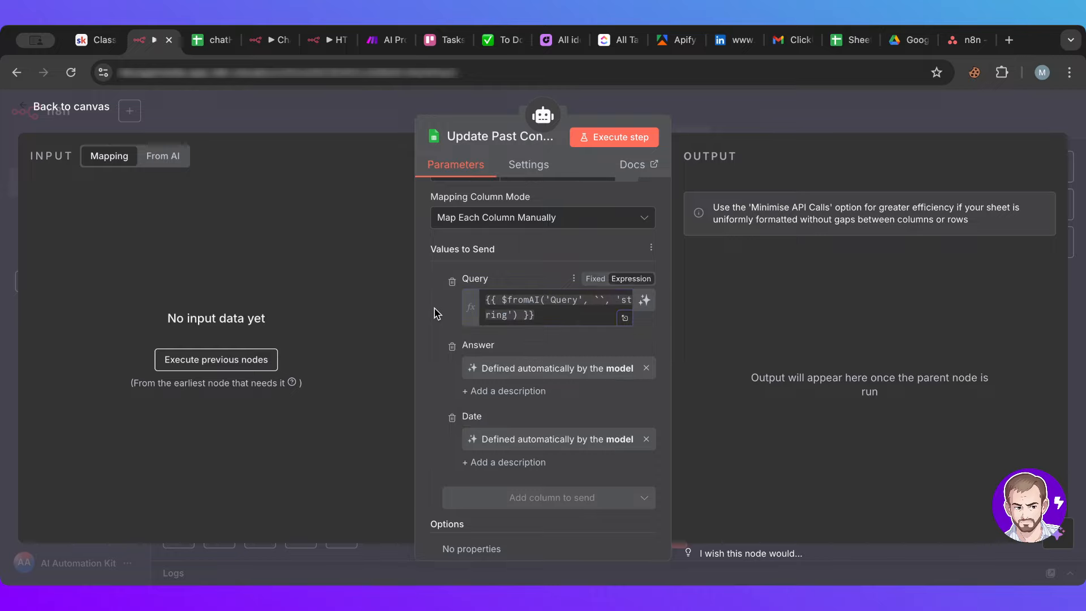
left_click(645, 306)
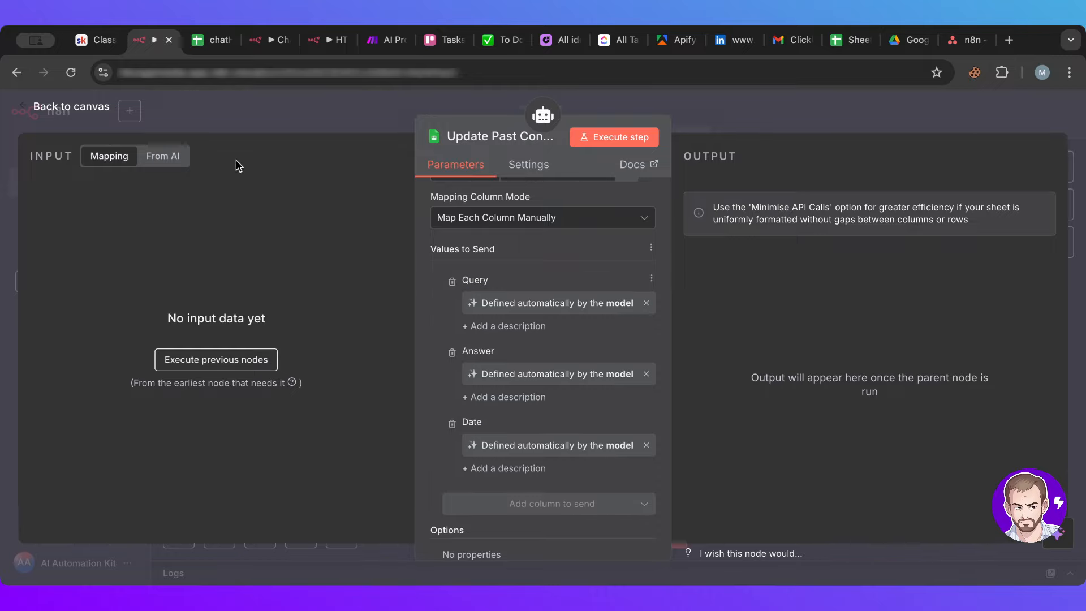
left_click(97, 107)
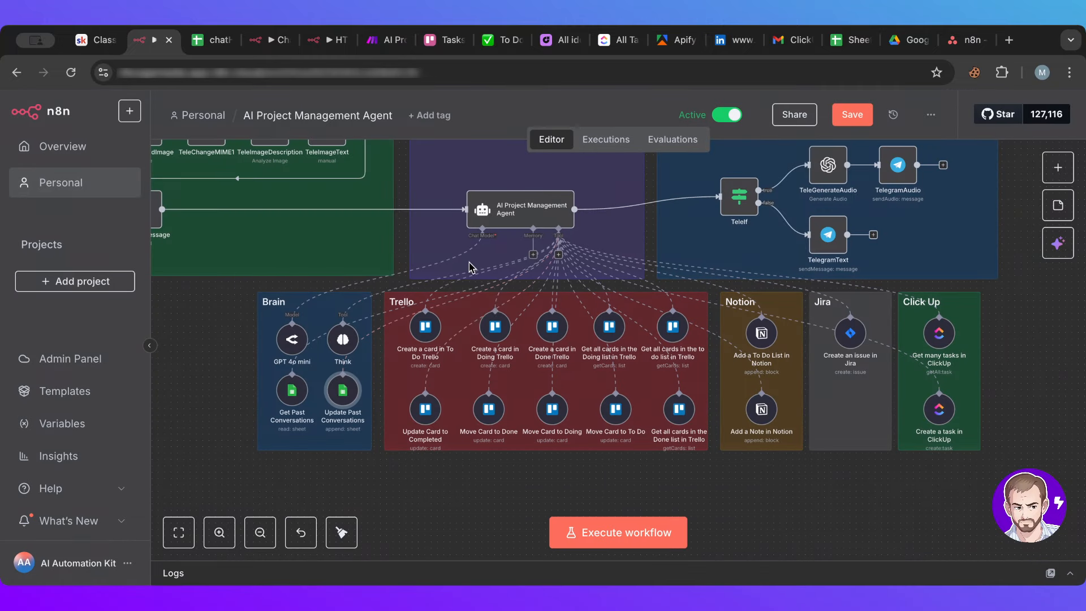
- Examine the Trello, Notion, Jira and Click Up tool groups together by selecting them, and clear the selection
left_click_drag(221, 287, 214, 406)
scroll(418, 483, "right", 1)
scroll(419, 484, "right", 4)
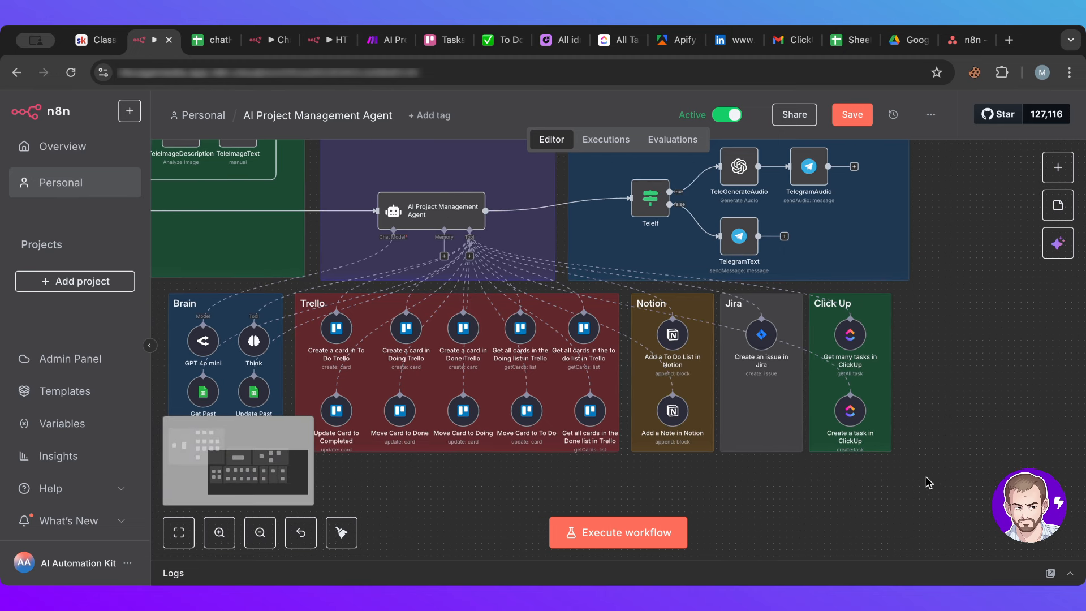
left_click_drag(933, 484, 265, 308)
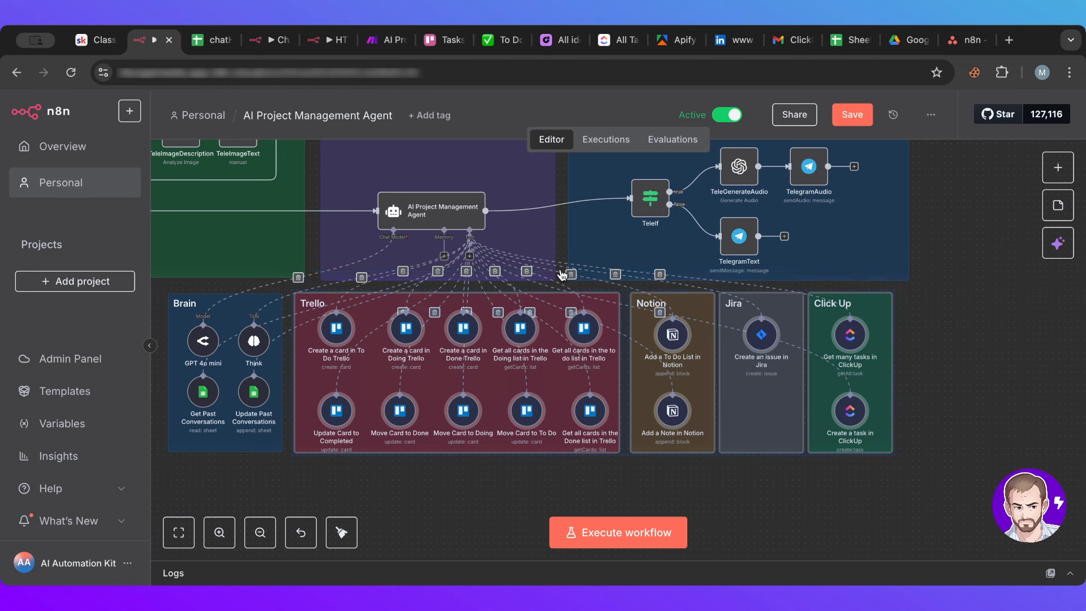
left_click(947, 354)
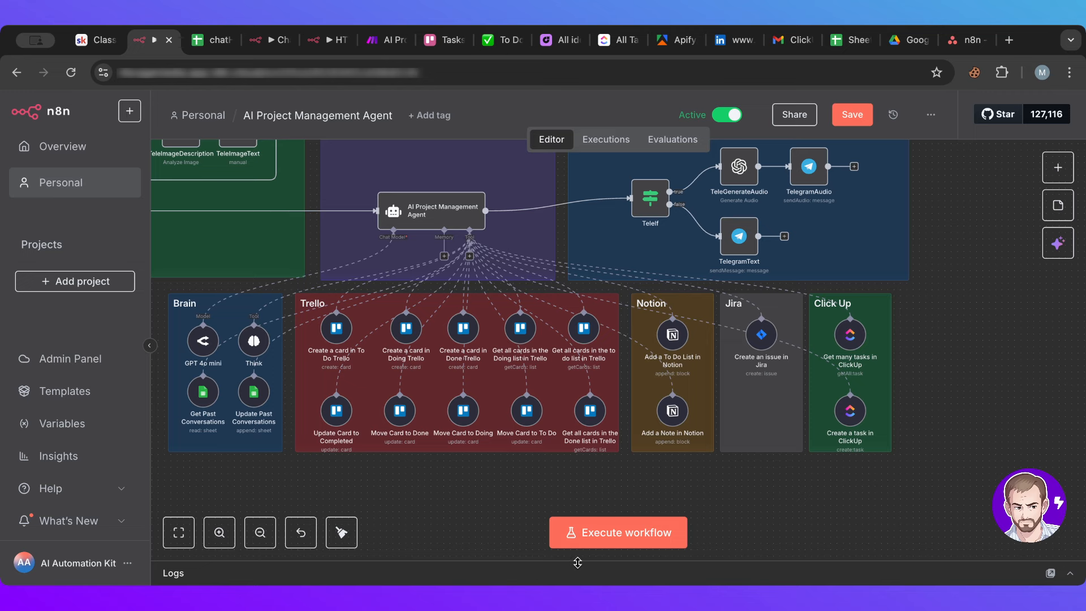
- Open the AI Project Management Agent node and read through its user message prompt
double_click(421, 215)
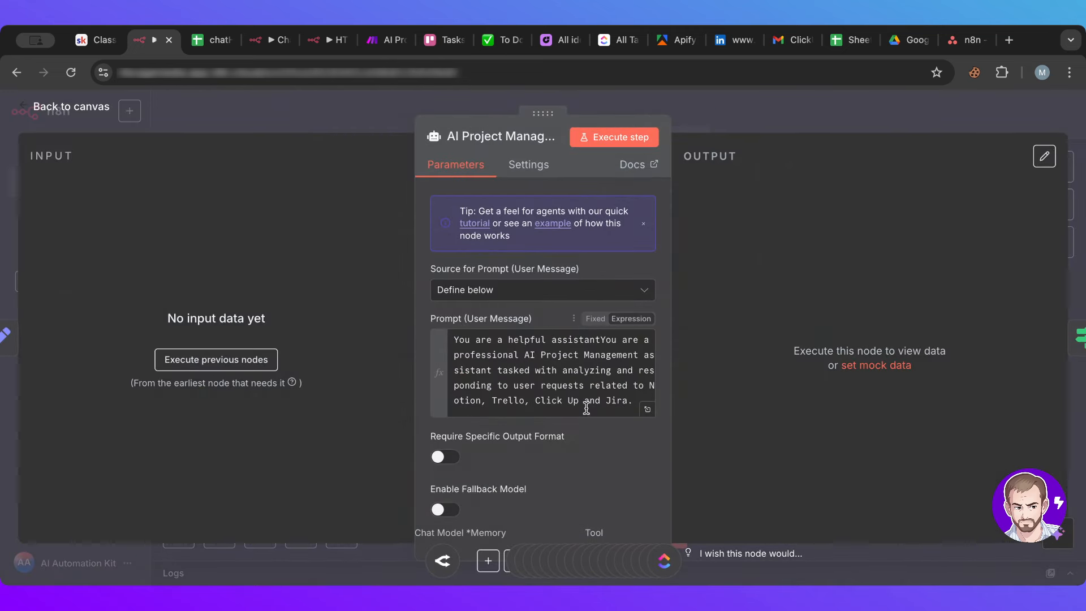
scroll(587, 406, "down", 5)
scroll(586, 406, "down", 3)
scroll(583, 376, "up", 10)
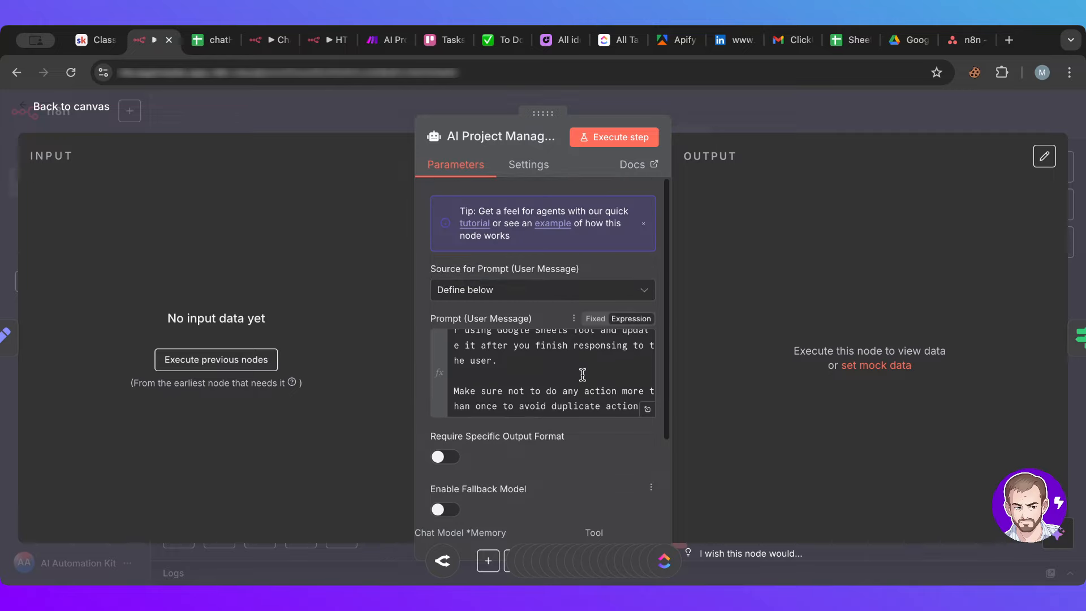
scroll(583, 376, "down", 5)
scroll(582, 376, "up", 6)
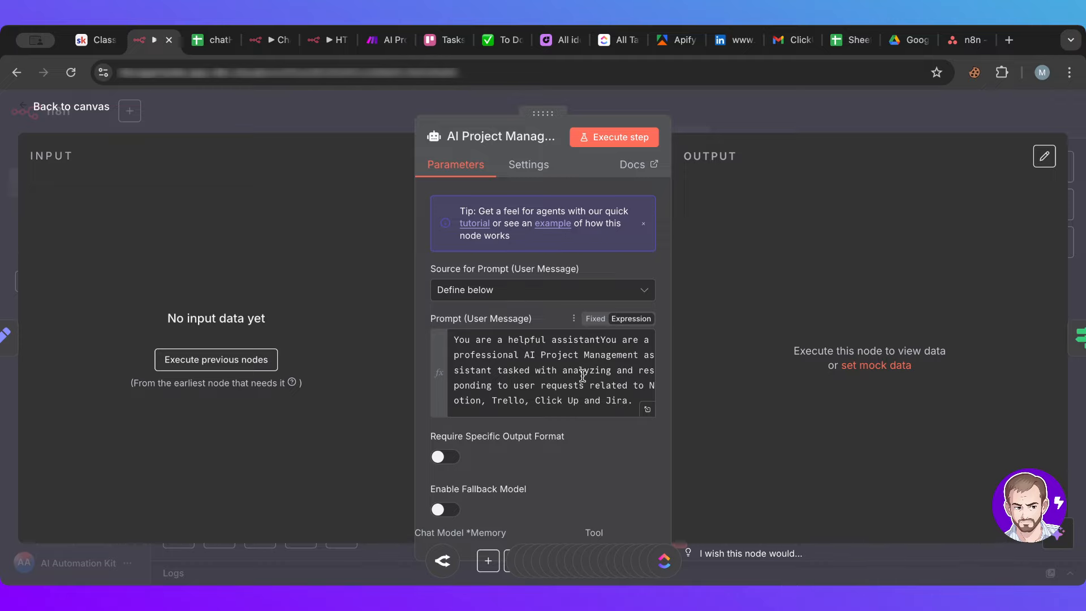
scroll(582, 376, "down", 5)
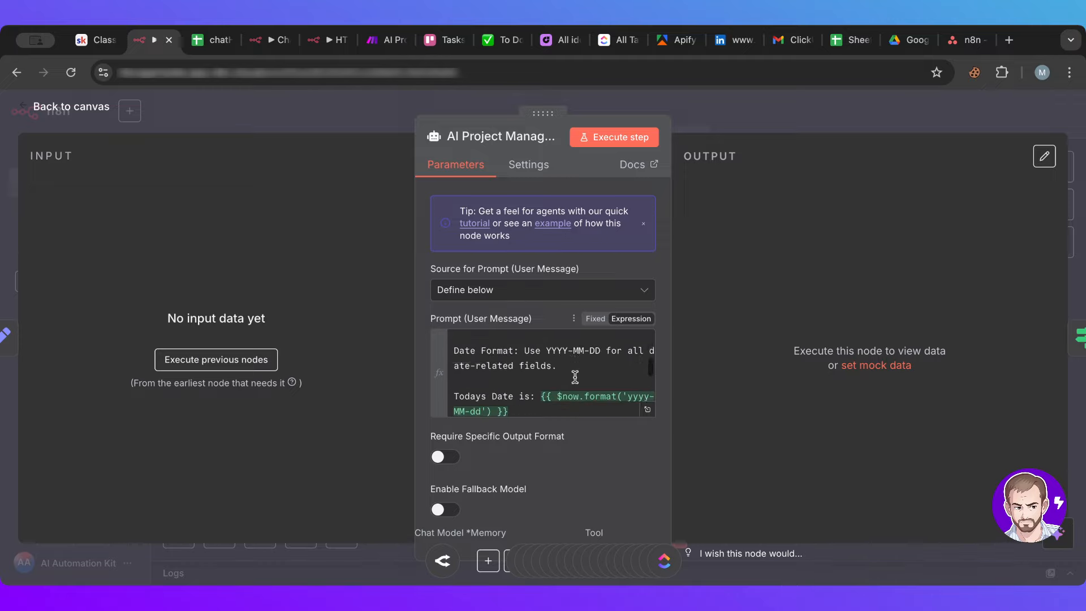
scroll(574, 377, "up", 2)
scroll(575, 377, "down", 3)
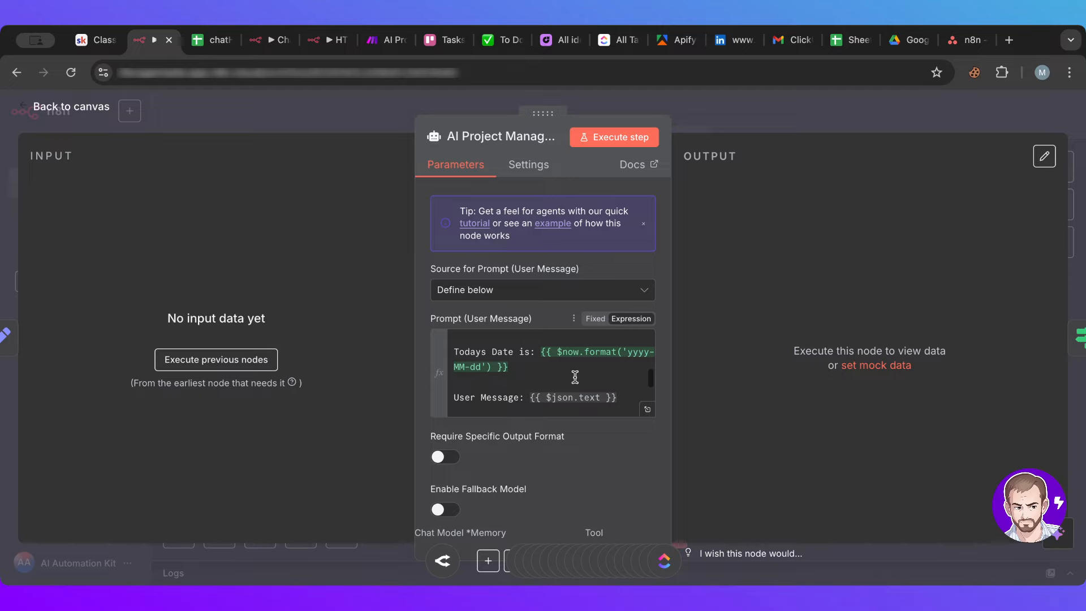
- Examine the date expression, the user message expression and the past-conversation instructions in the agent's prompt
left_click_drag(508, 367, 448, 351)
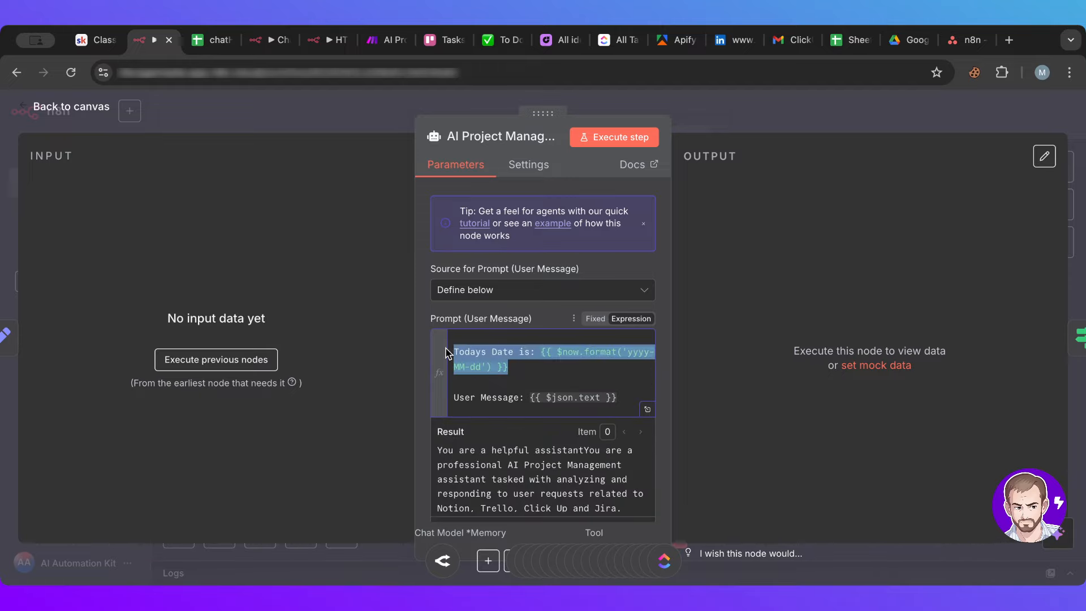
left_click(522, 365)
scroll(522, 365, "down", 1)
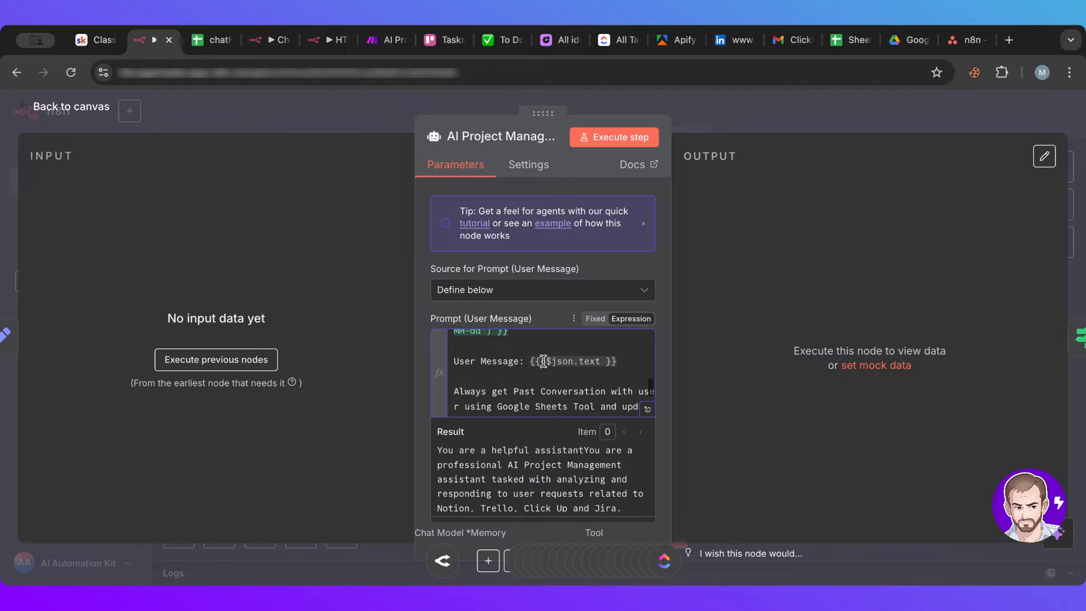
left_click_drag(616, 361, 412, 358)
left_click(464, 371)
scroll(465, 372, "down", 1)
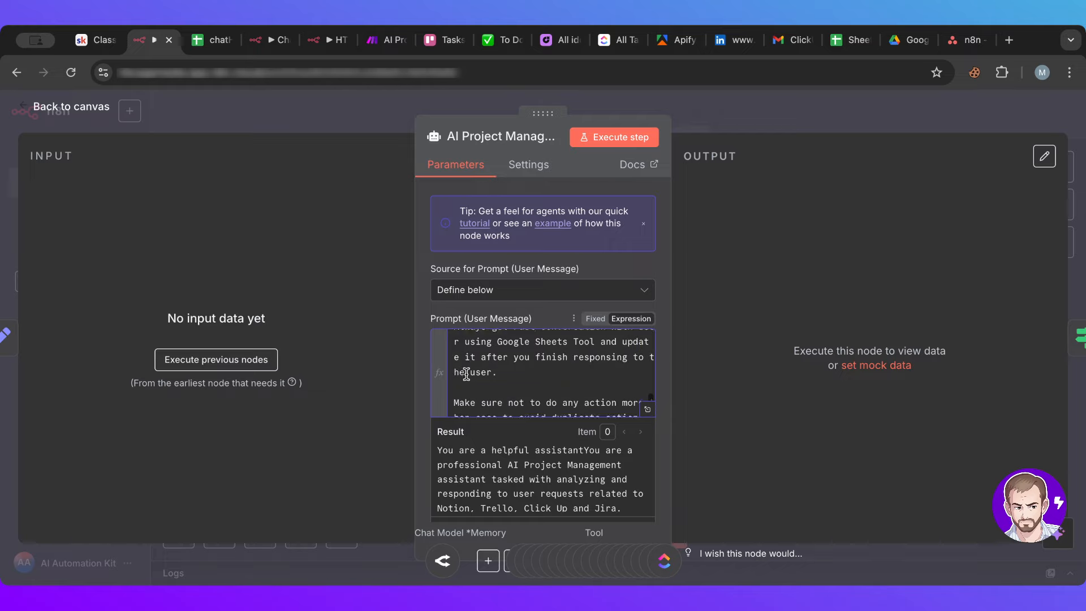
scroll(466, 374, "up", 5)
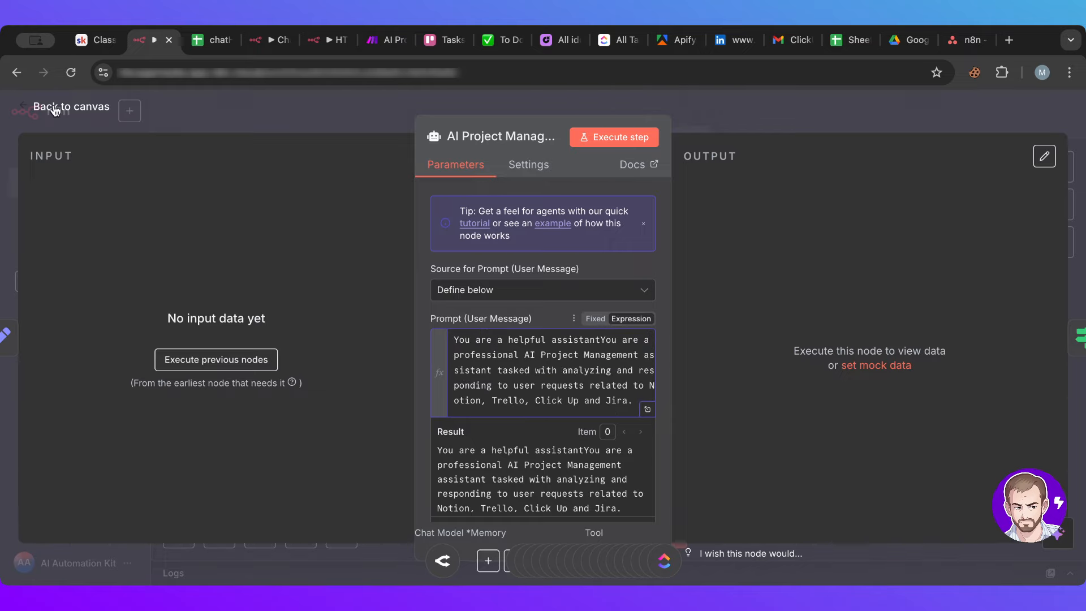
- Review the output format, fallback model and options settings of the AI Project Management Agent node, and return to the canvas
left_click(436, 315)
scroll(436, 315, "down", 3)
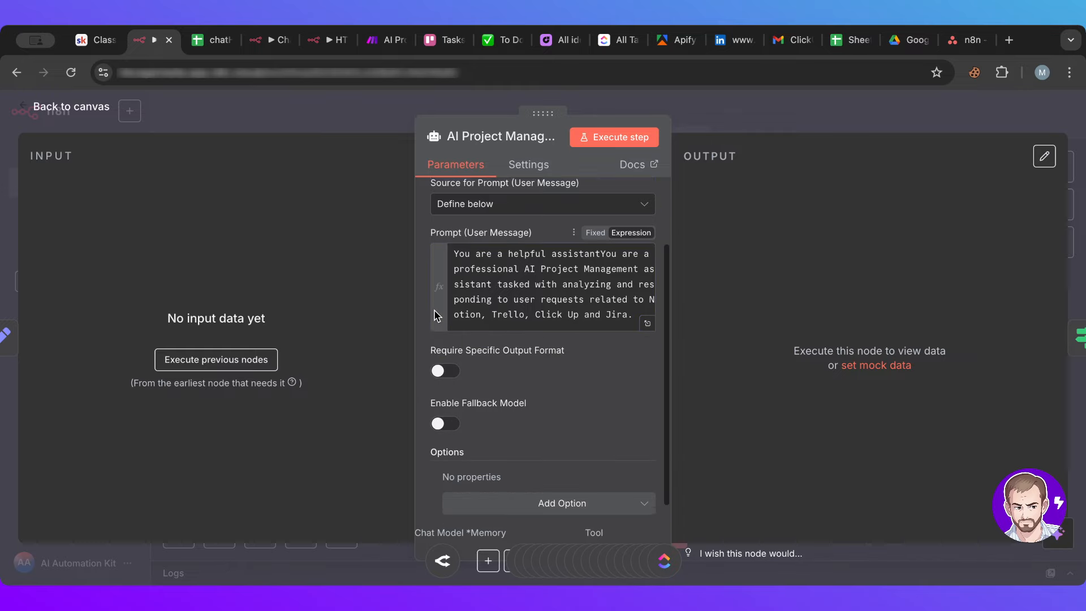
left_click(78, 107)
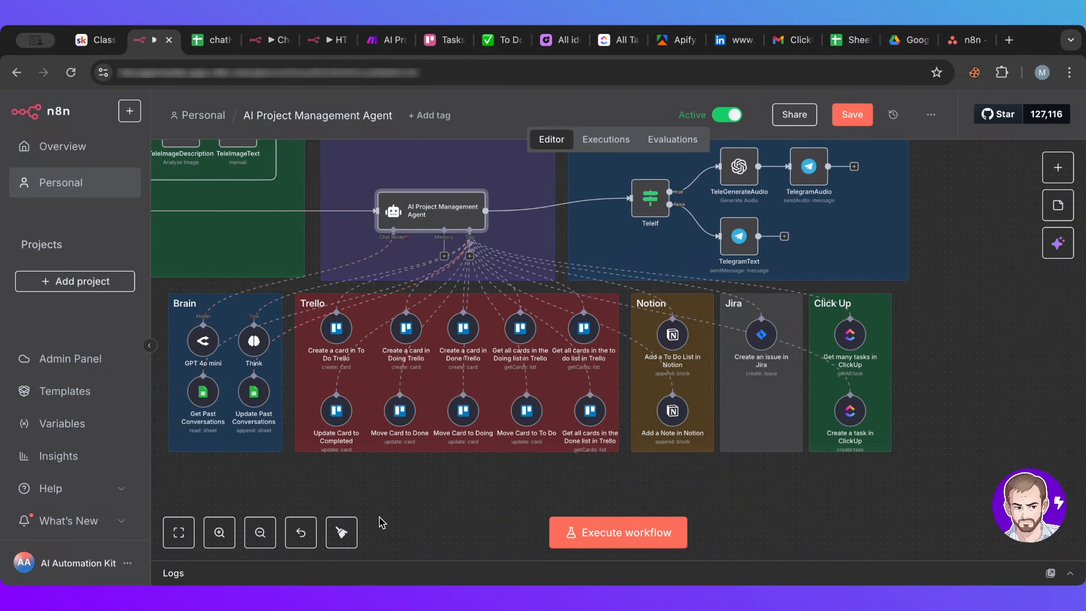
- Examine the Trello tool nodes, view the lists on the Tasks board in Trello, and return to the n8n workflow
scroll(384, 515, "down", 1)
scroll(447, 442, "up", 5)
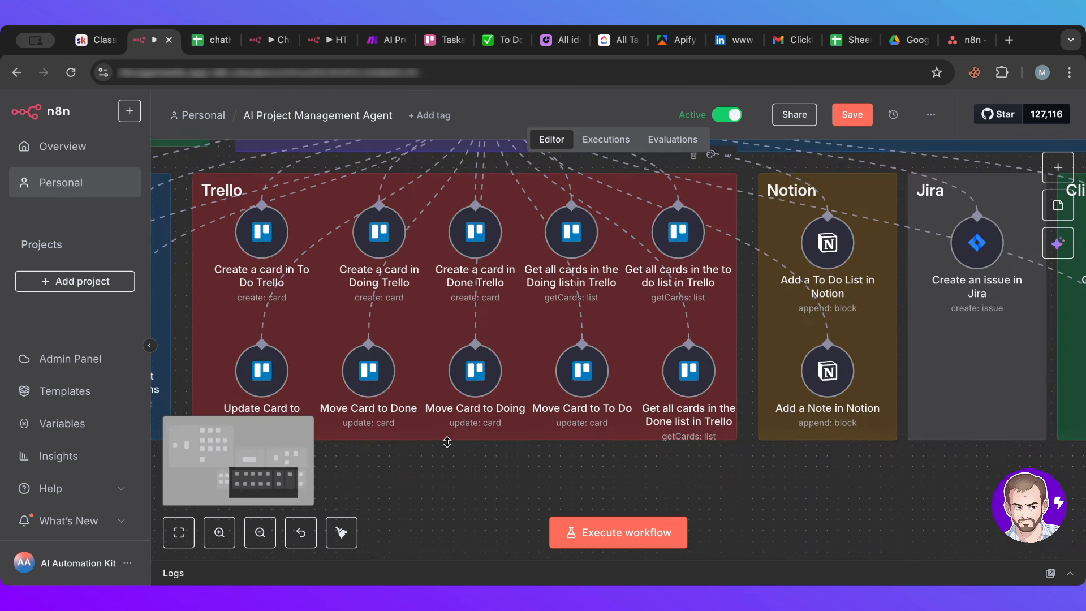
scroll(446, 442, "left", 2)
scroll(446, 442, "left", 1)
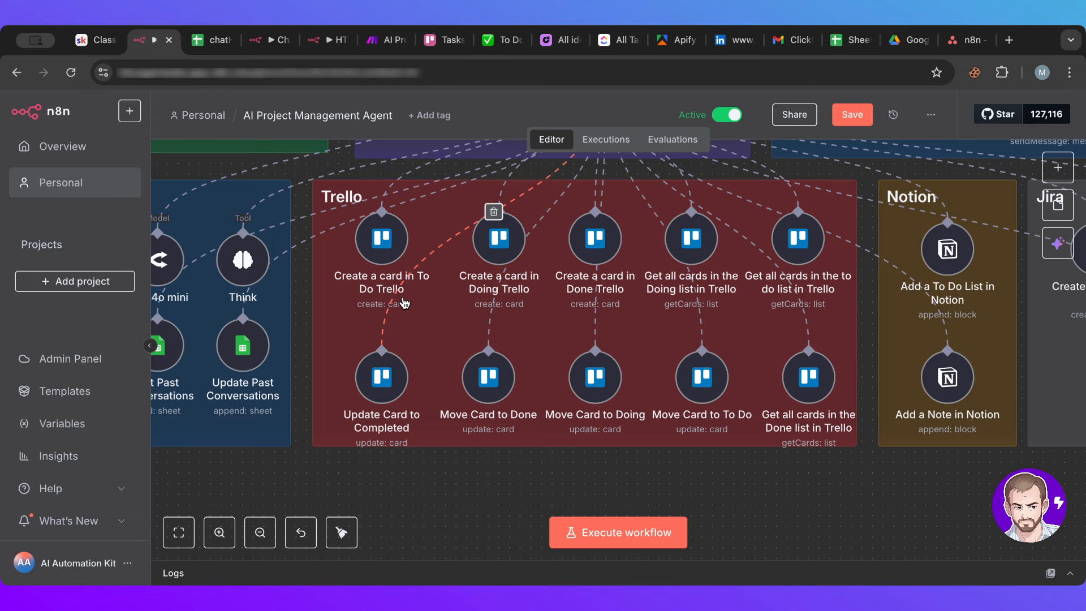
left_click(445, 40)
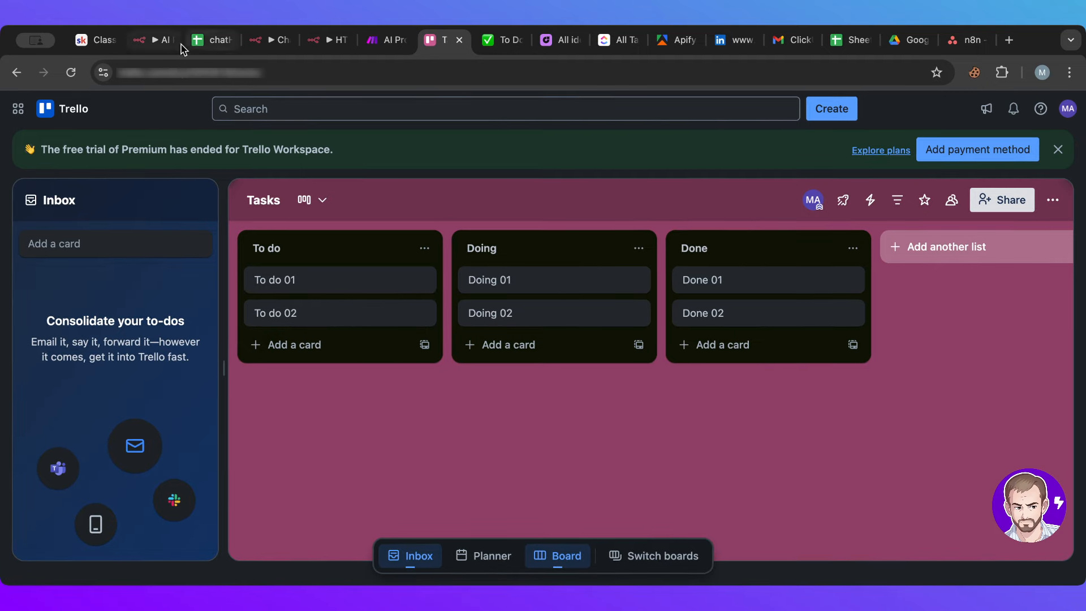
left_click(152, 39)
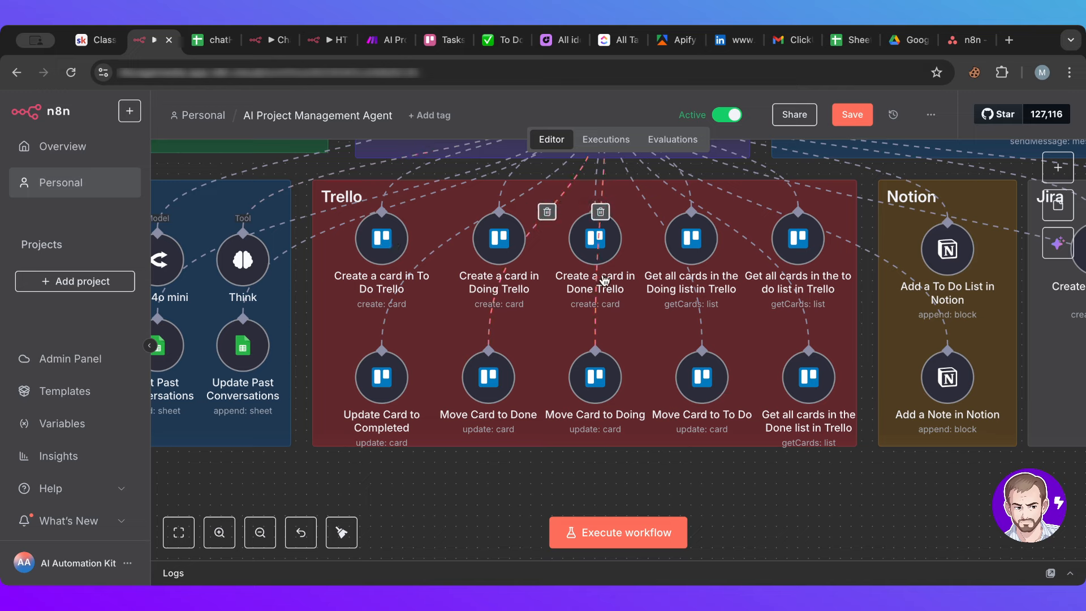
- Review the description, operation, card and Due Complete settings of the Update Card to Completed node, and return to the canvas
scroll(486, 245, "up", 1)
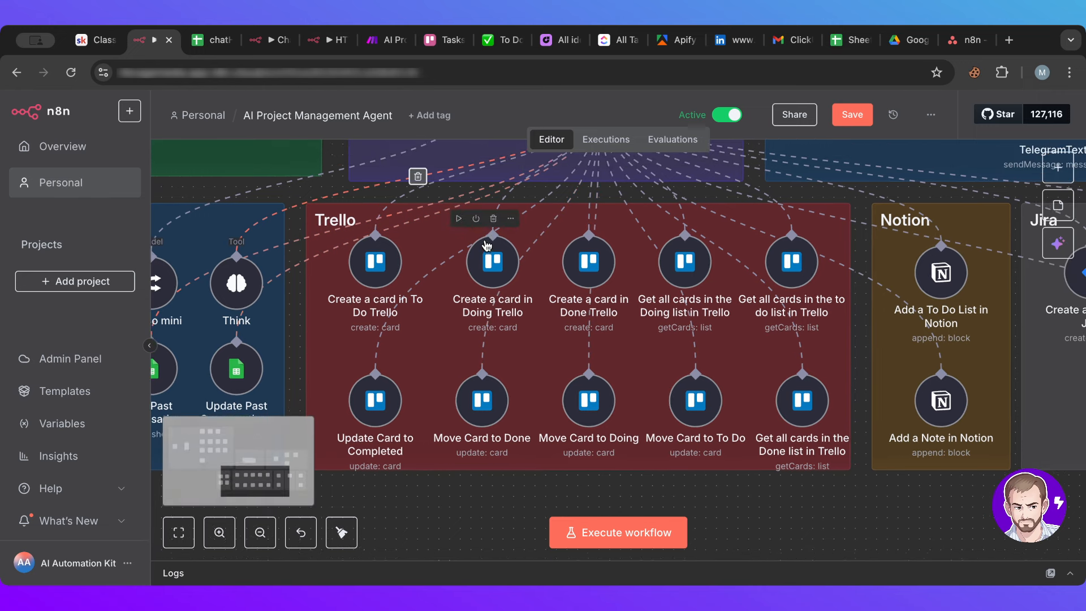
scroll(486, 245, "up", 3)
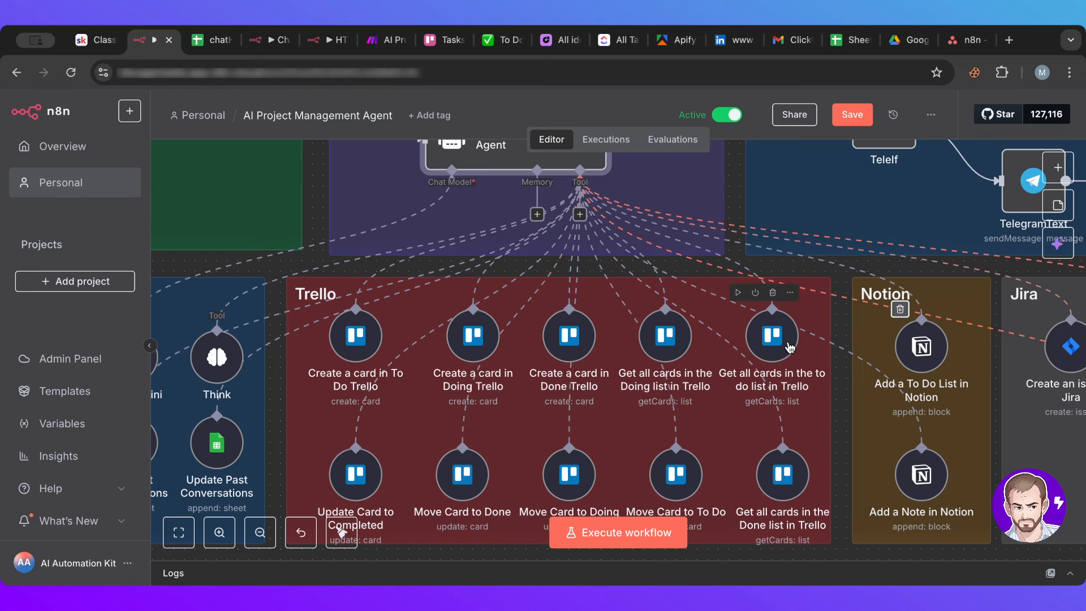
scroll(790, 346, "down", 2)
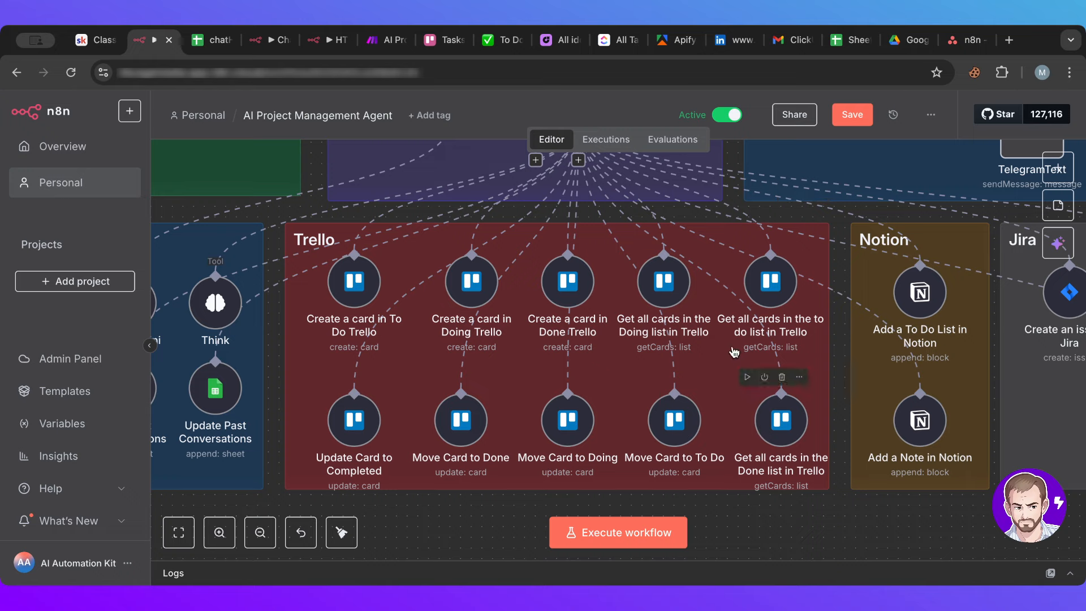
left_click(352, 430)
double_click(353, 429)
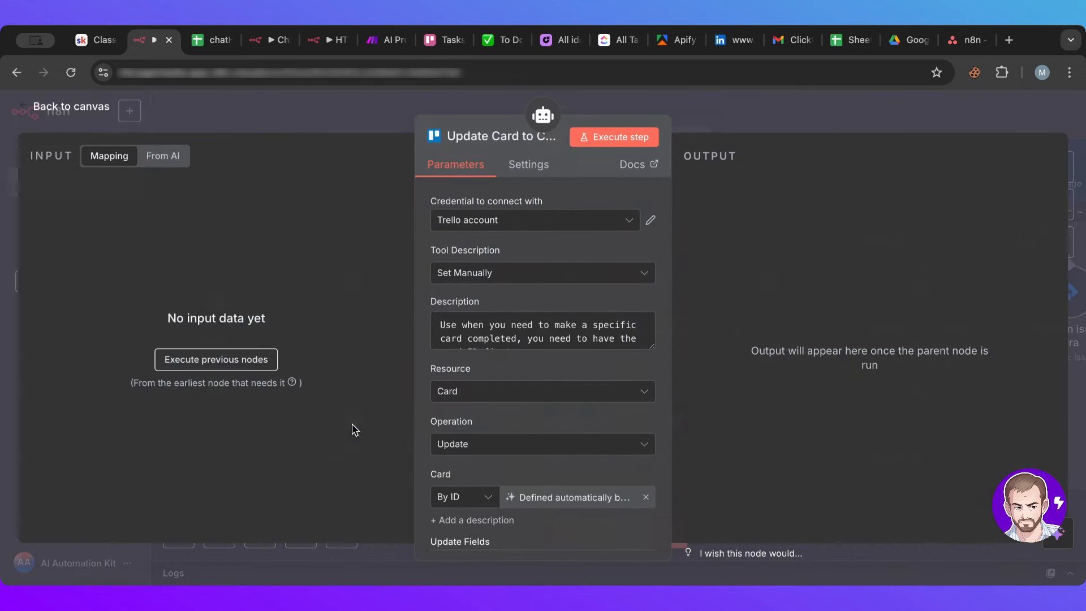
scroll(550, 368, "down", 3)
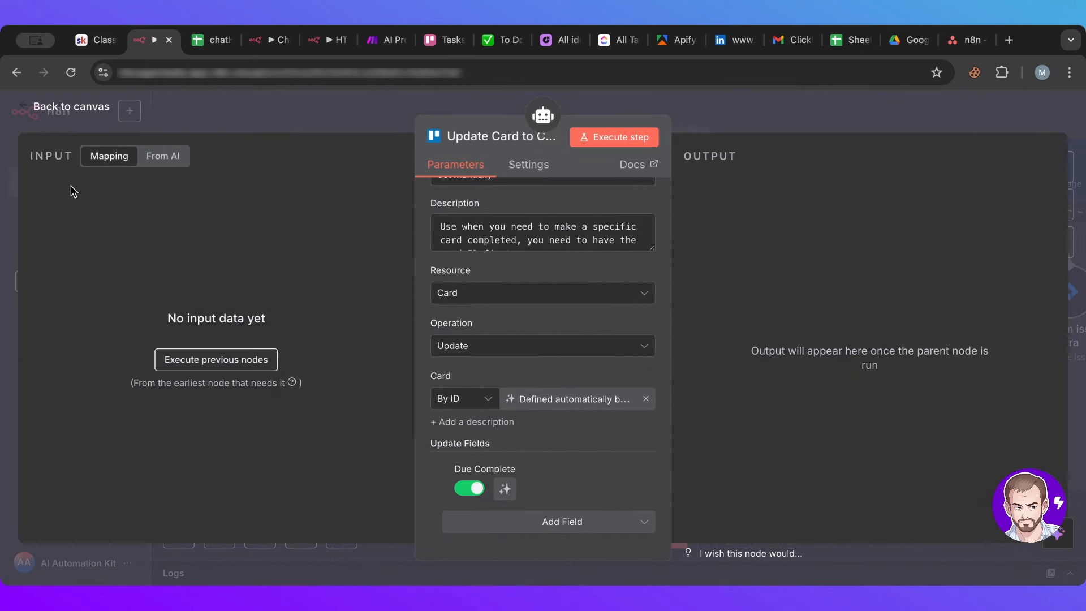
left_click(71, 107)
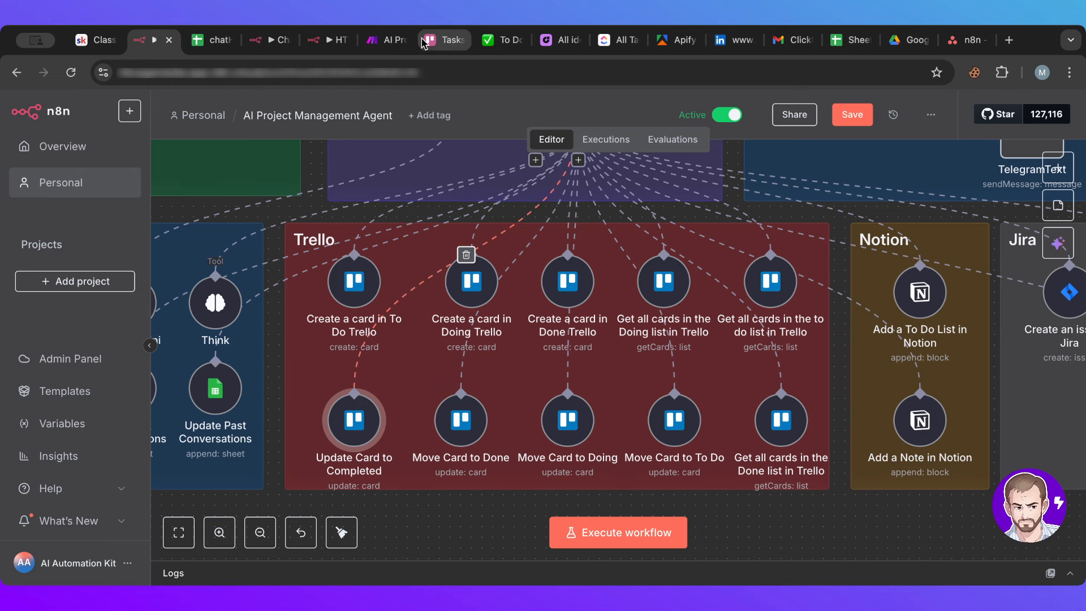
- View the Tasks board in Trello again and return to an overview of the n8n workflow
left_click(444, 38)
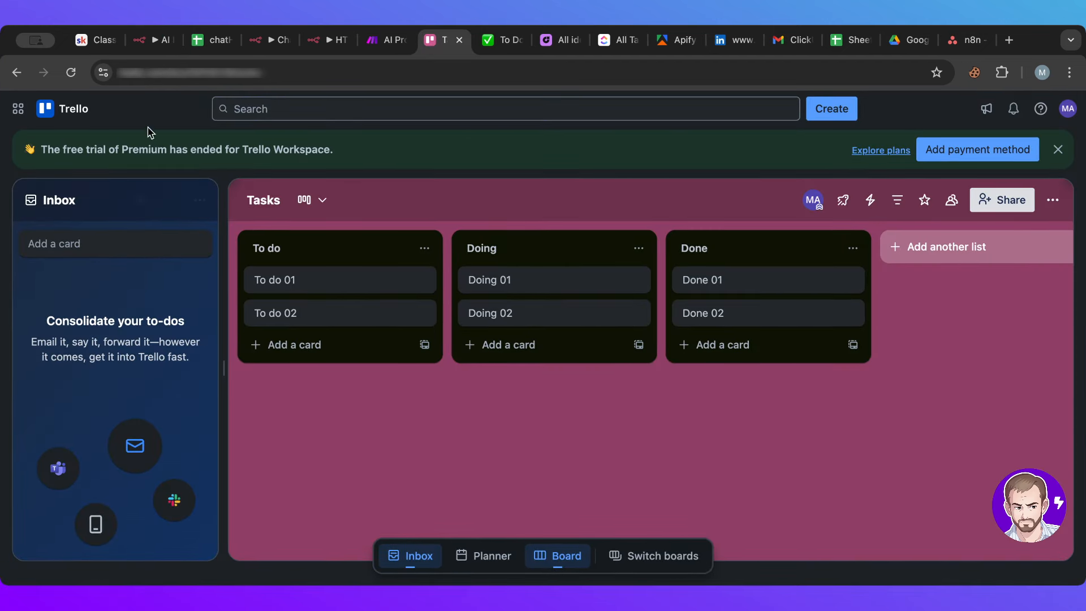
left_click(150, 44)
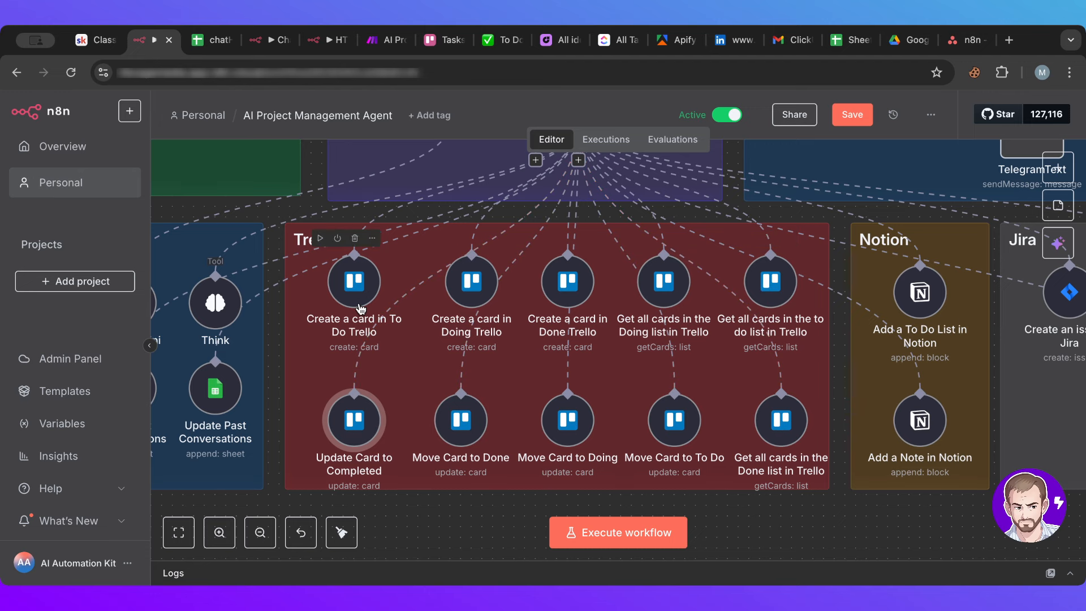
scroll(770, 346, "down", 3)
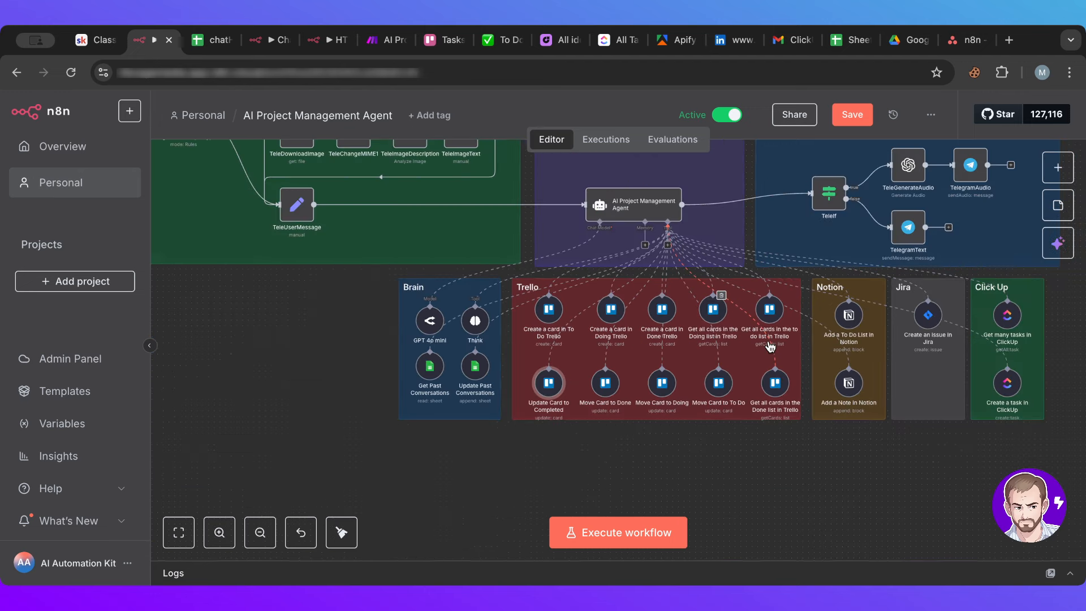
scroll(770, 346, "up", 3)
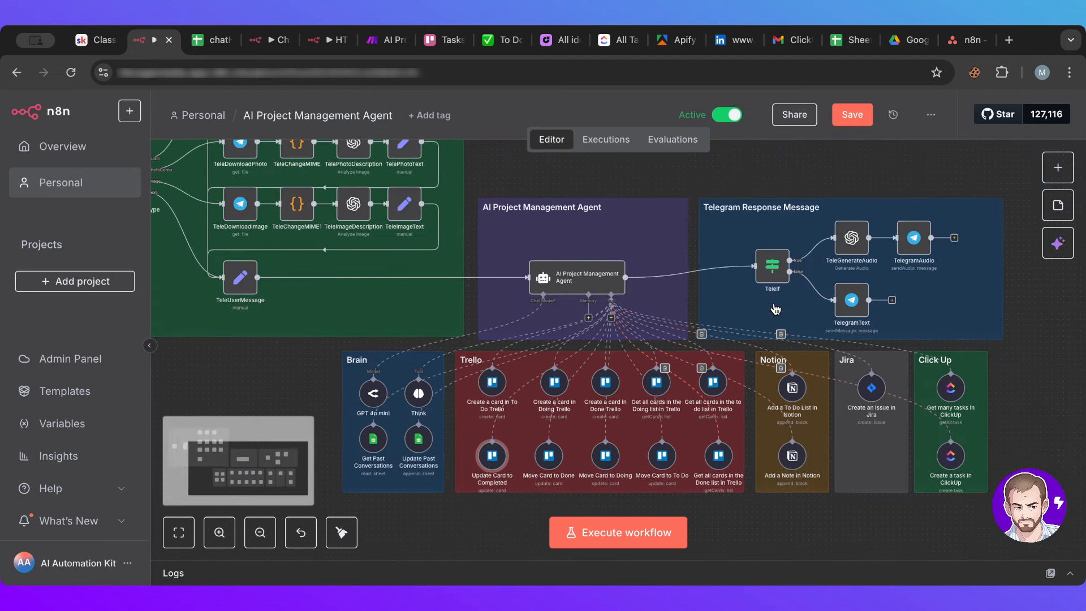
- Look over the workflow's additional actions such as Duplicate and Download, and examine the Notion, Jira and Click Up tool nodes
left_click(932, 115)
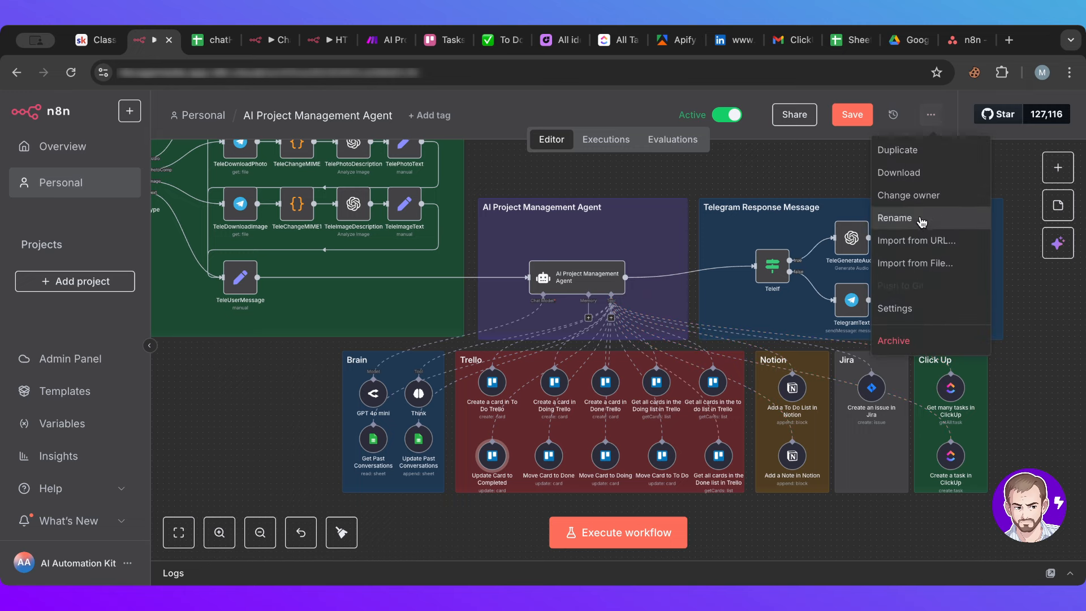
left_click(295, 406)
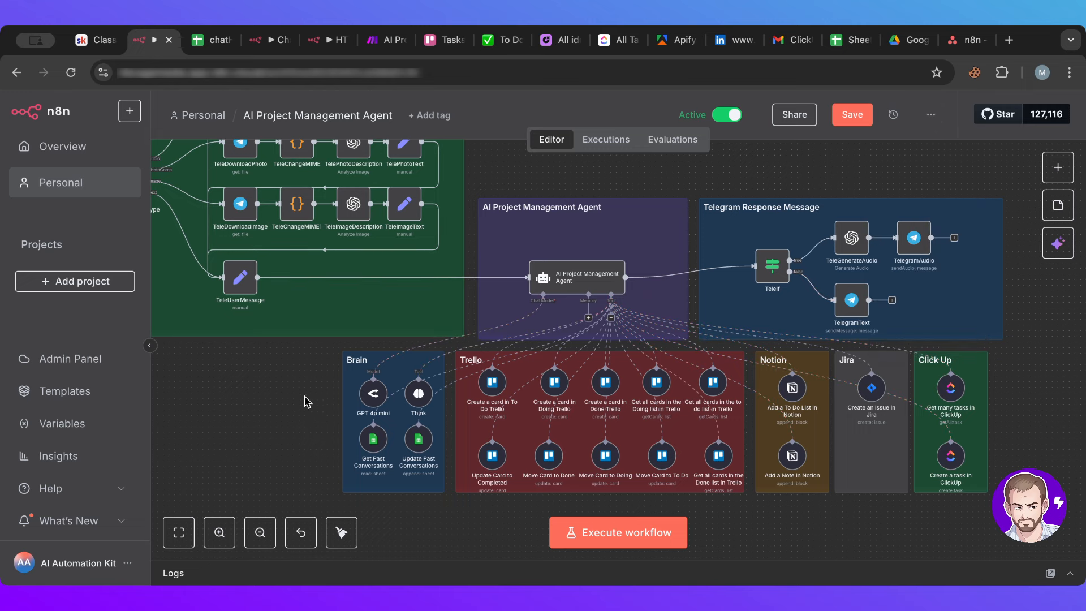
scroll(306, 402, "down", 5)
scroll(428, 365, "up", 5)
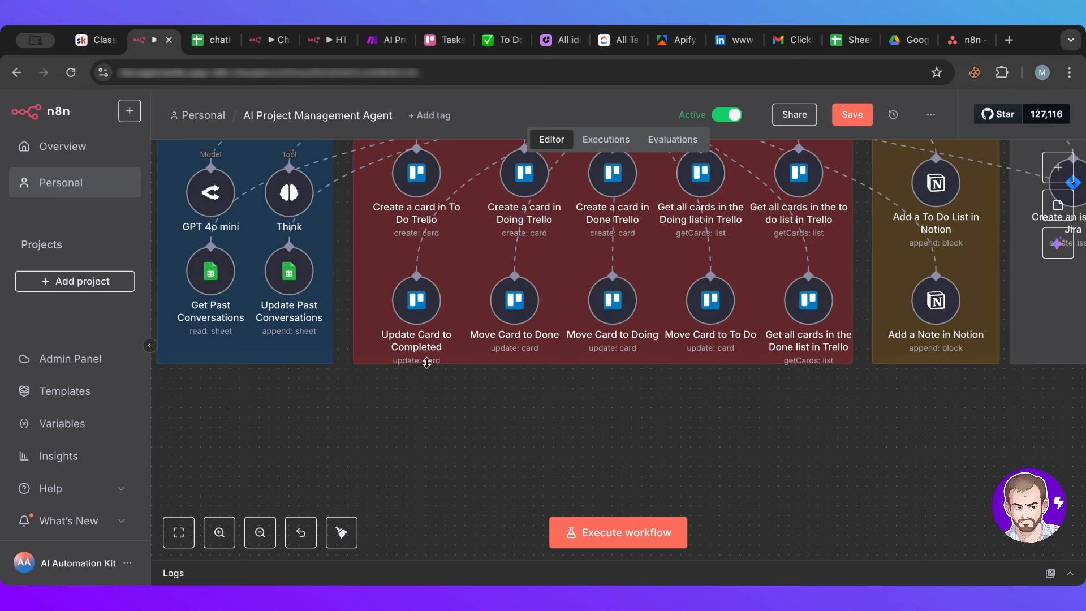
scroll(428, 368, "right", 4)
scroll(428, 368, "up", 2)
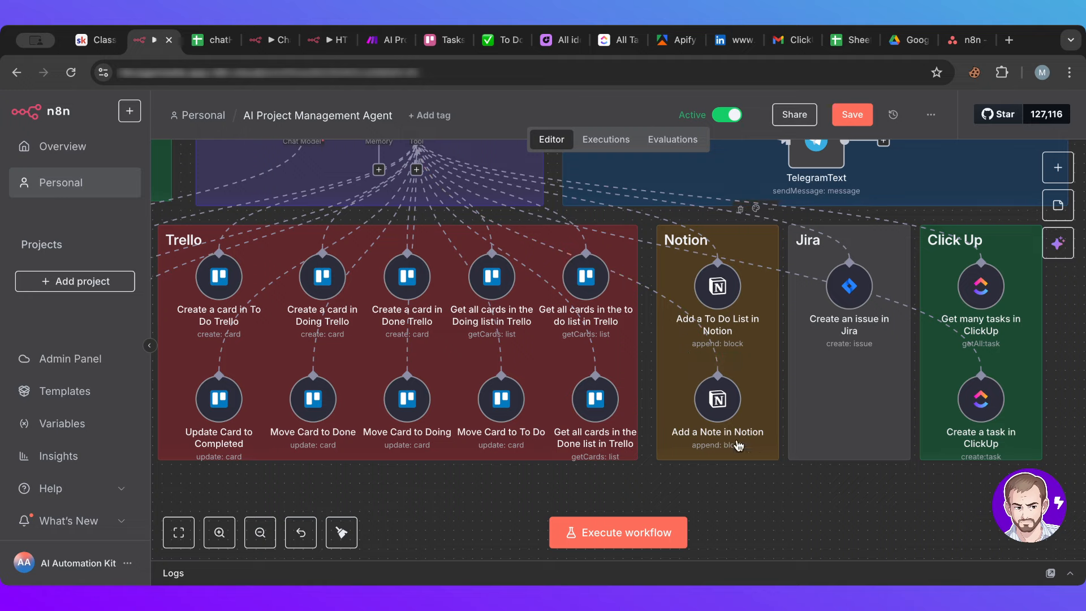
- View the To Do and Quick Notes pages in Notion and return to the n8n workflow
mouse_move(258, 204)
left_click(497, 40)
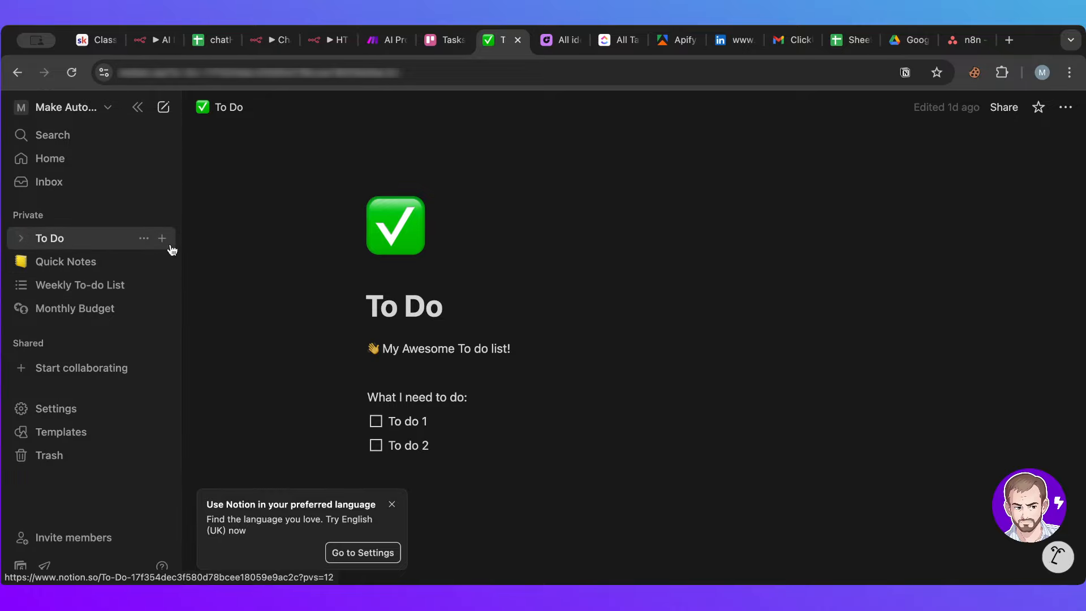
left_click(54, 264)
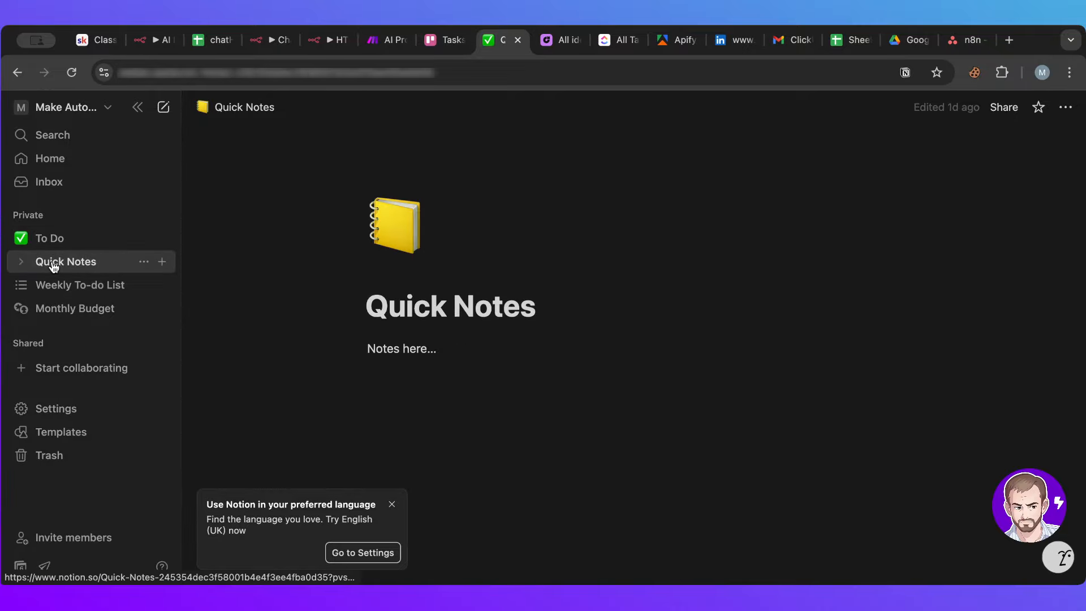
left_click(88, 236)
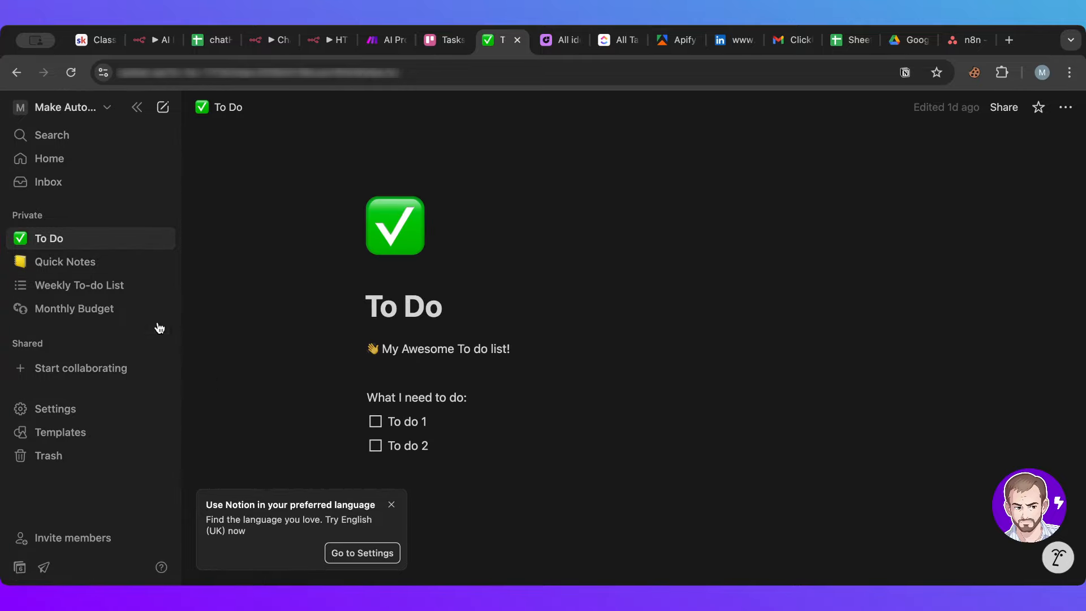
left_click(110, 262)
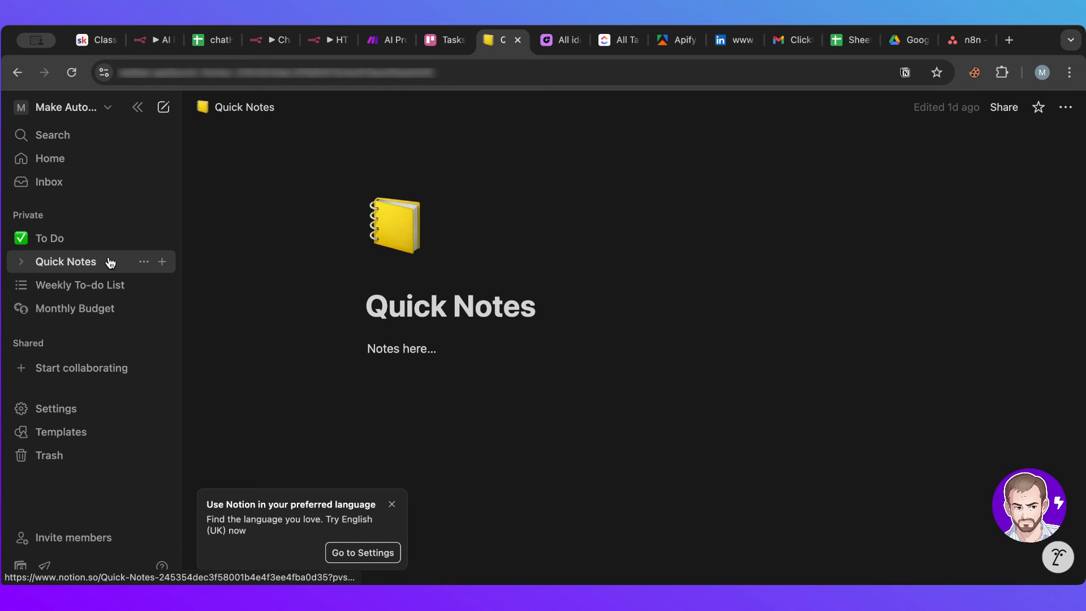
left_click(151, 40)
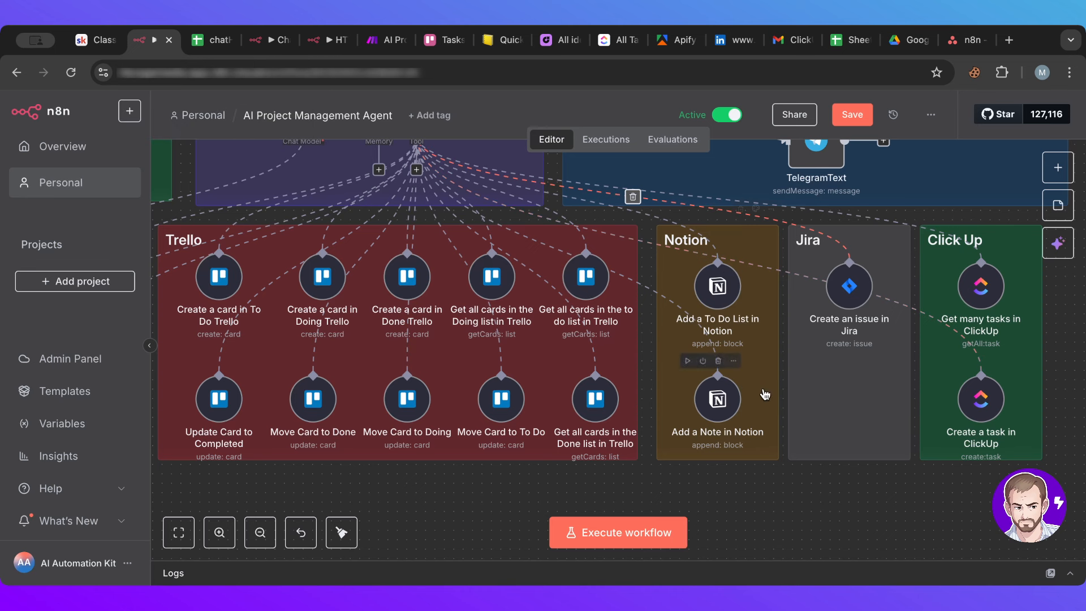
- Examine the Jira tool node, view the n8n project's All ideas list in Jira, and return to the workflow
scroll(836, 534, "right", 10)
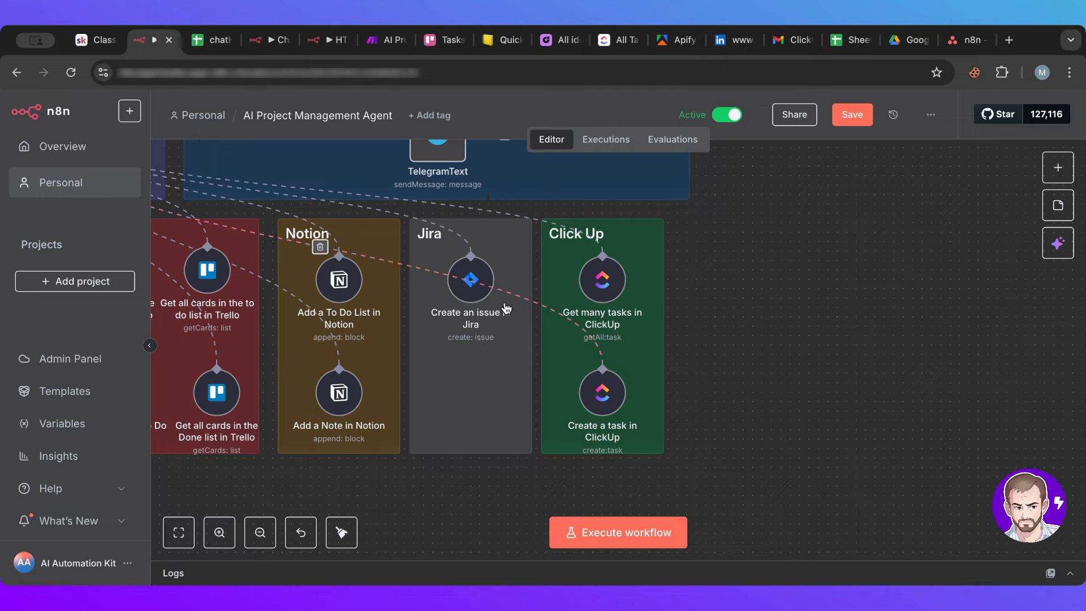
left_click(559, 45)
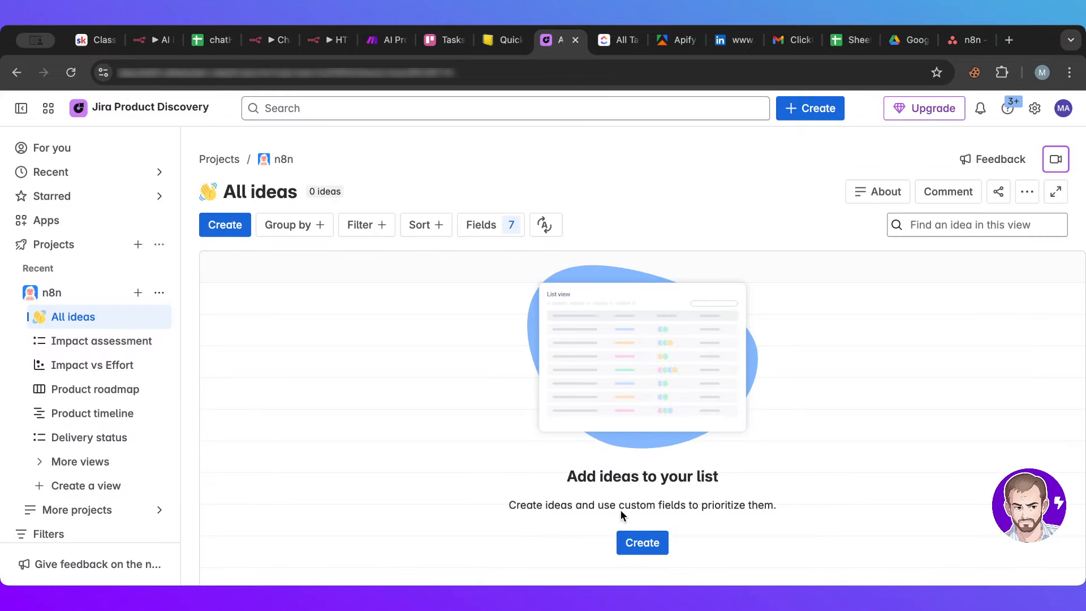
left_click(156, 45)
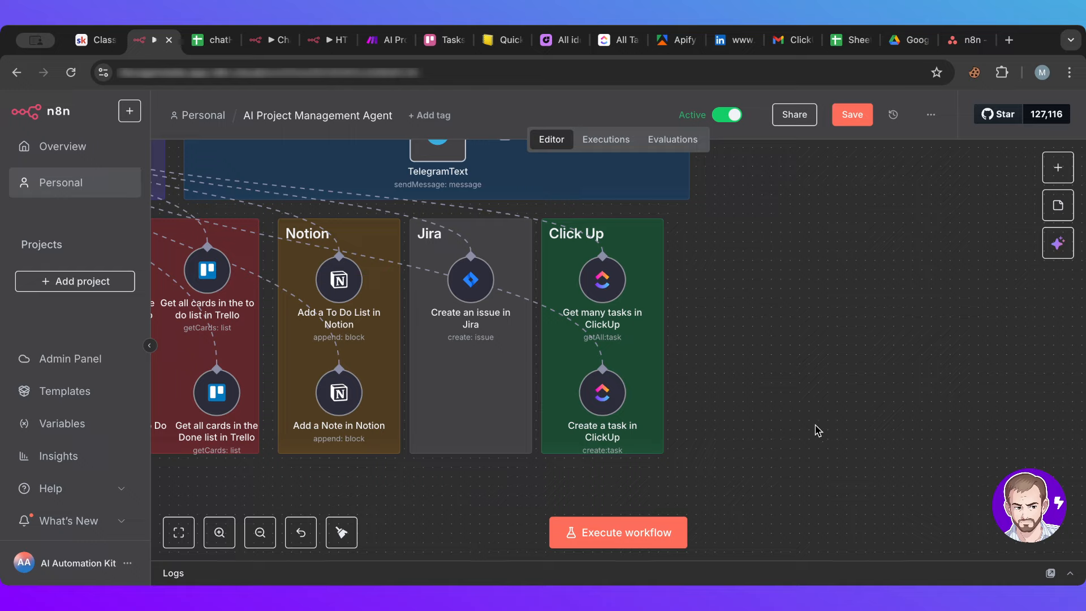
- Look through the All Tasks list in the ClickUp workspace and return to the n8n workflow
left_click(605, 42)
scroll(562, 315, "down", 10)
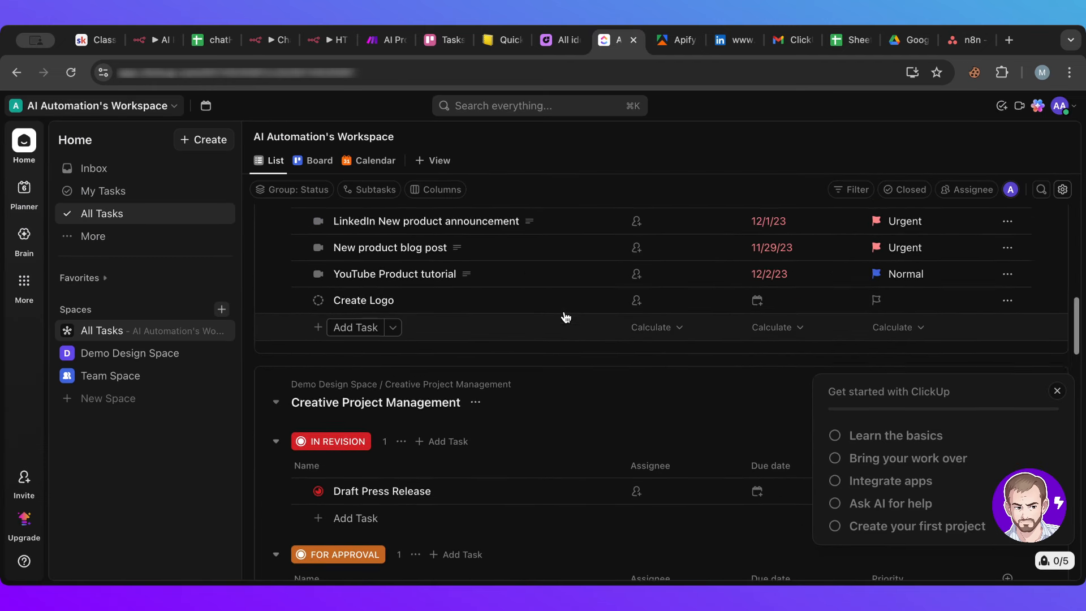
scroll(562, 315, "up", 10)
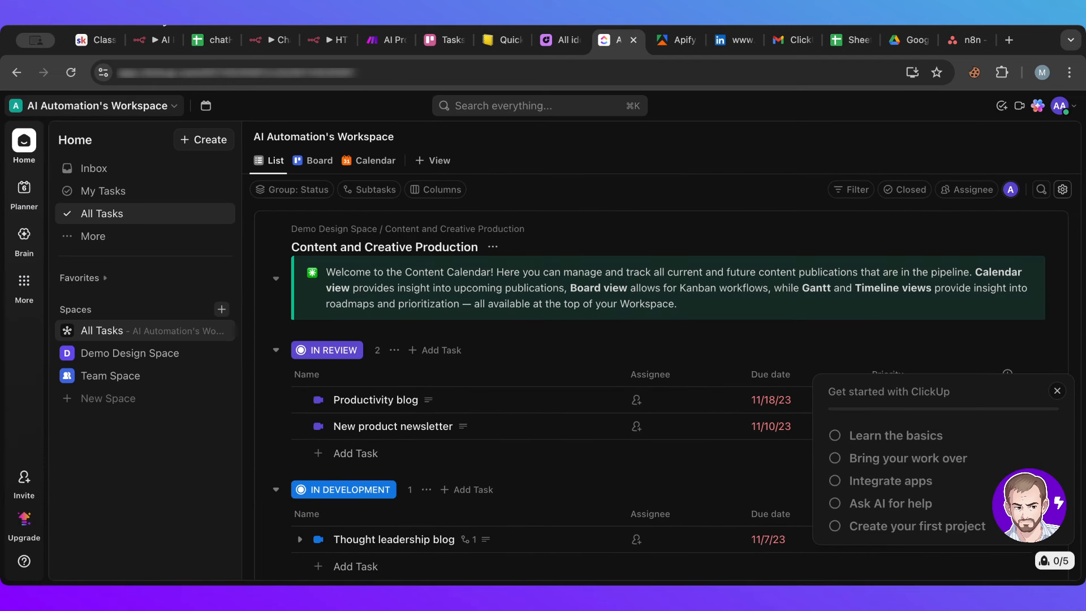
left_click(150, 43)
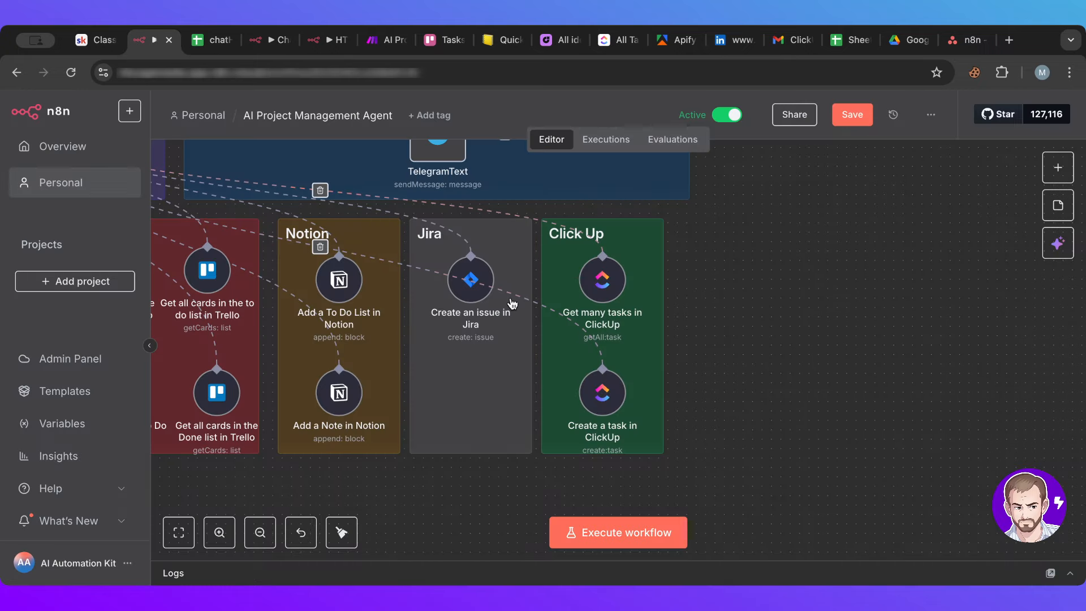
- Look over the workflow's Brain, Trello, Notion, Jira and Click Up tool groups together with the agent and Telegram response sections
scroll(511, 301, "down", 3)
scroll(511, 301, "left", 10)
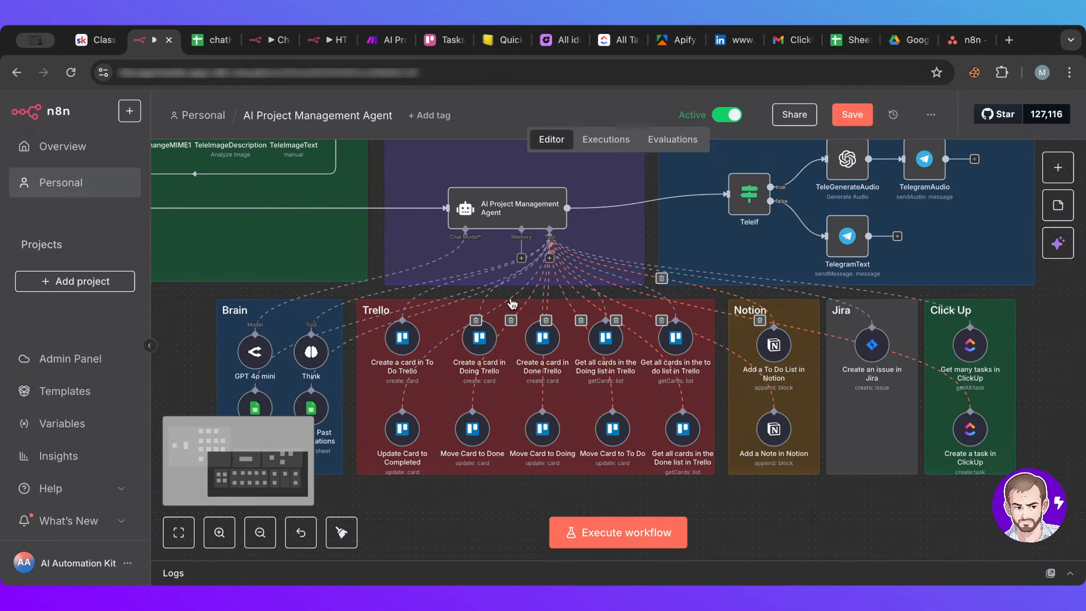
scroll(511, 299, "right", 5)
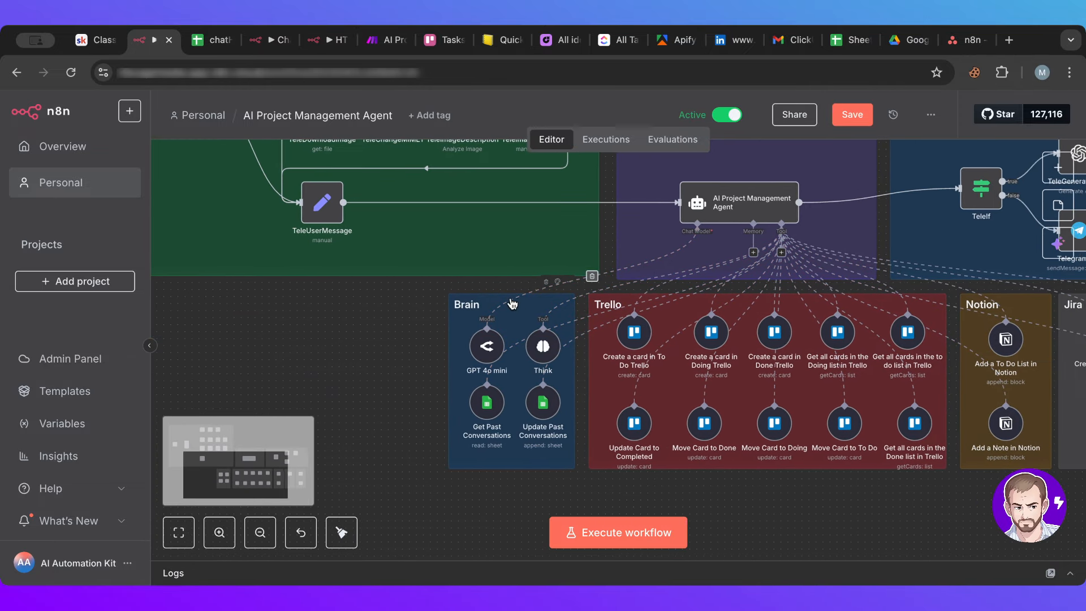
scroll(372, 306, "down", 2)
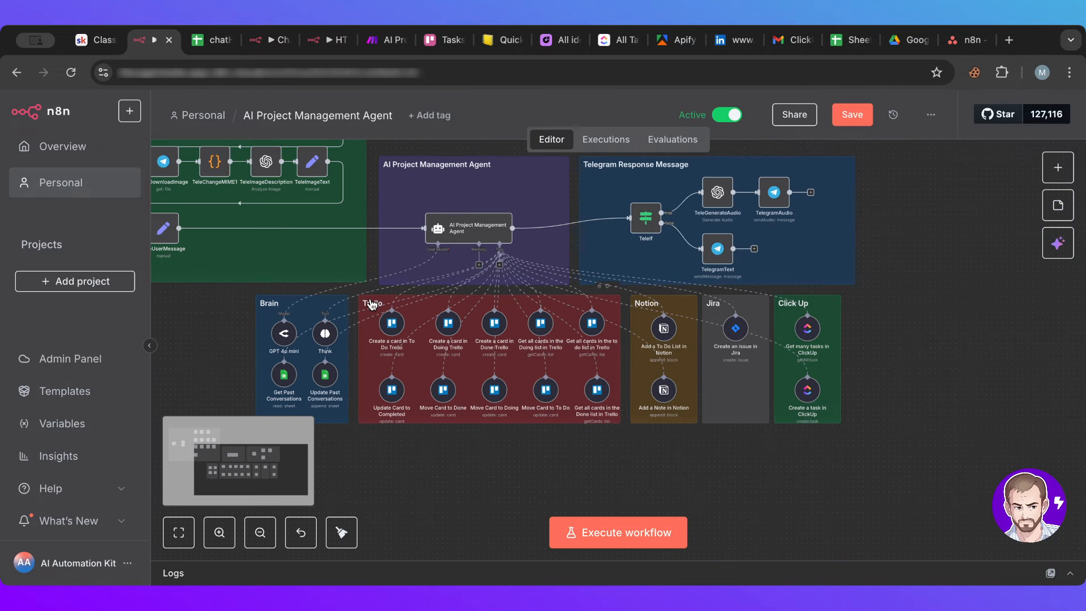
scroll(371, 306, "left", 2)
scroll(371, 306, "up", 1)
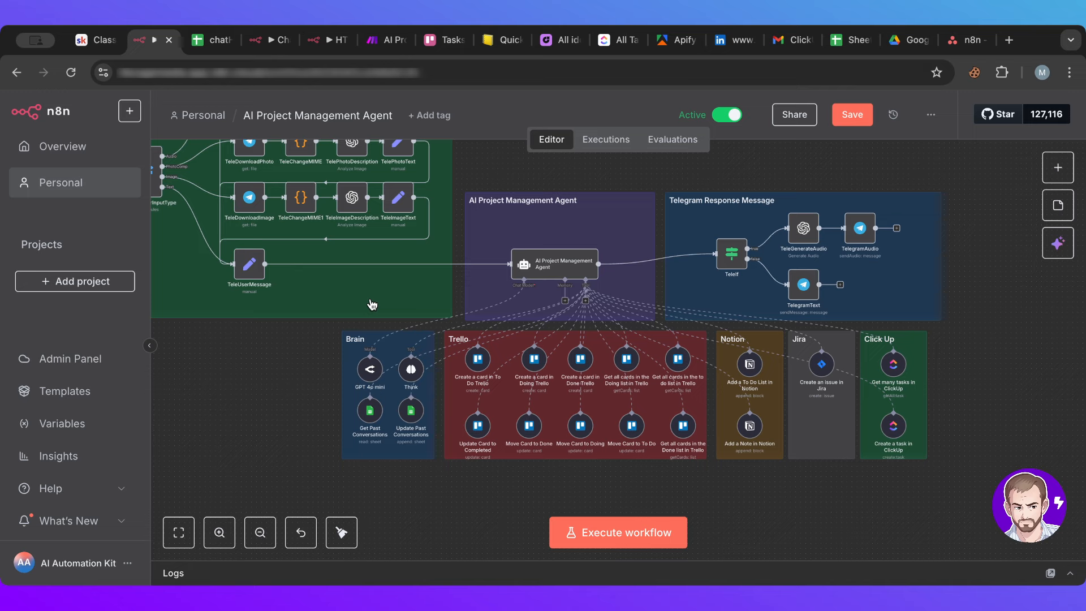
- Switch to Telegram and open the chat with the Jarvis Ai Agent bot
key("super+Tab")
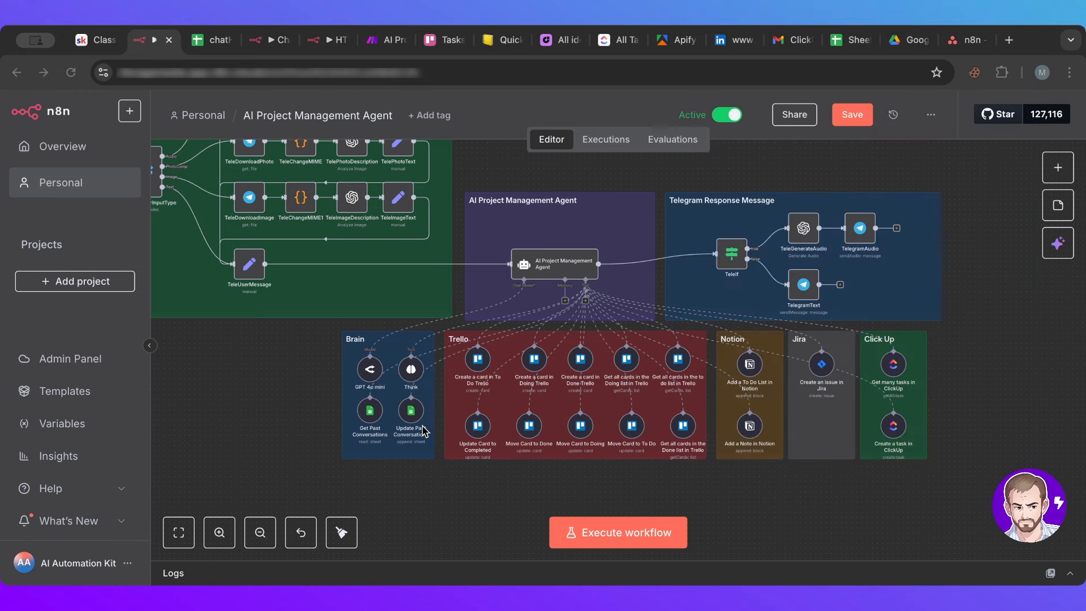
left_click(734, 116)
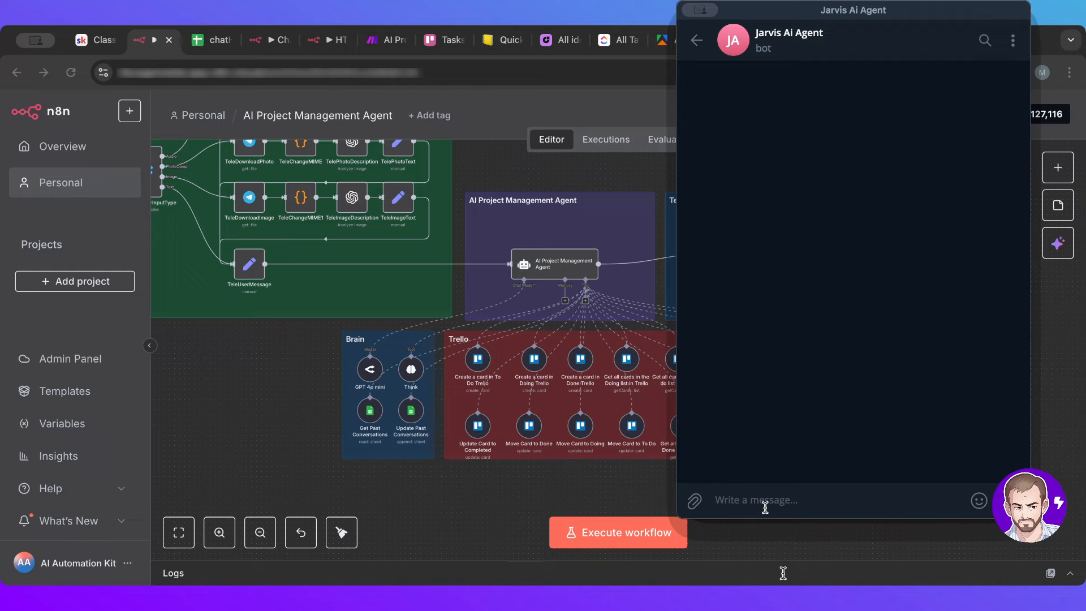
type("can y")
key("BackSpace")
key("BackSpace")
key("BackSpace")
- Record and send a voice message of about 7 seconds to the Jarvis Ai Agent bot and play its audio reply
left_click(1011, 501)
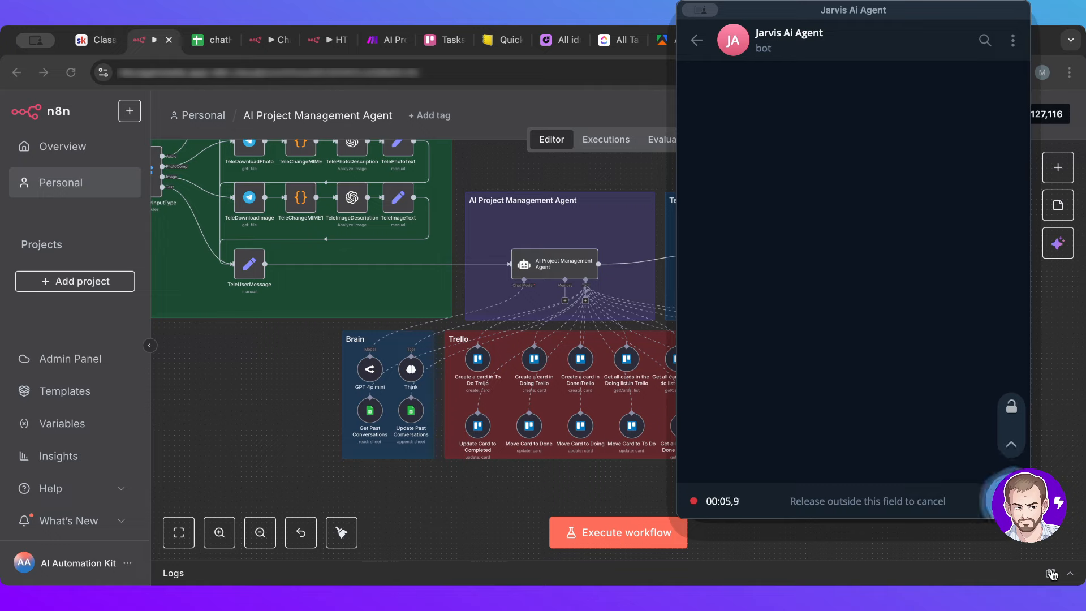
left_click(1011, 501)
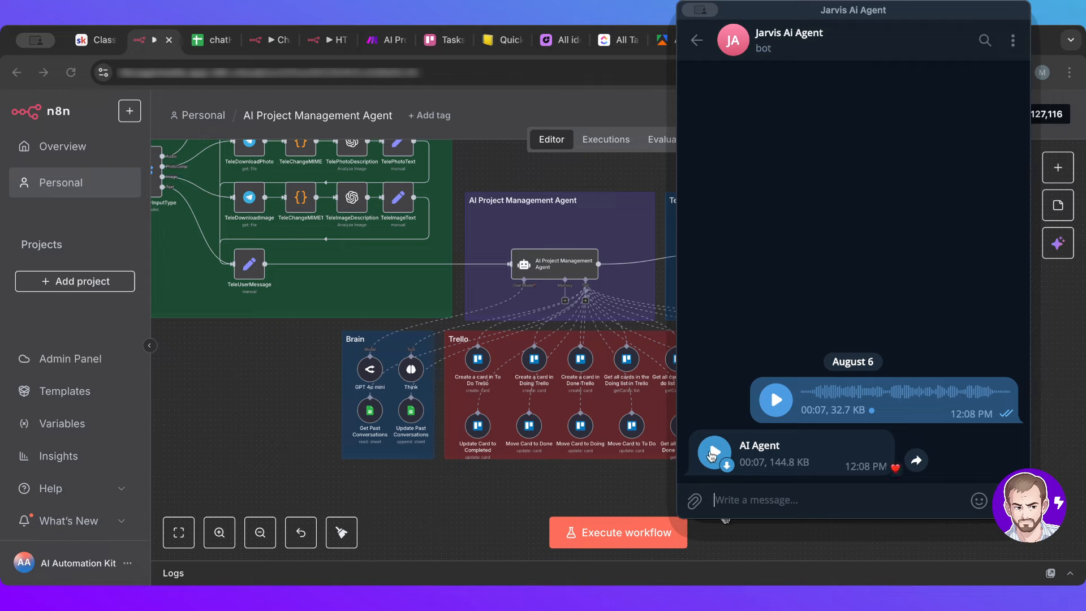
left_click(713, 453)
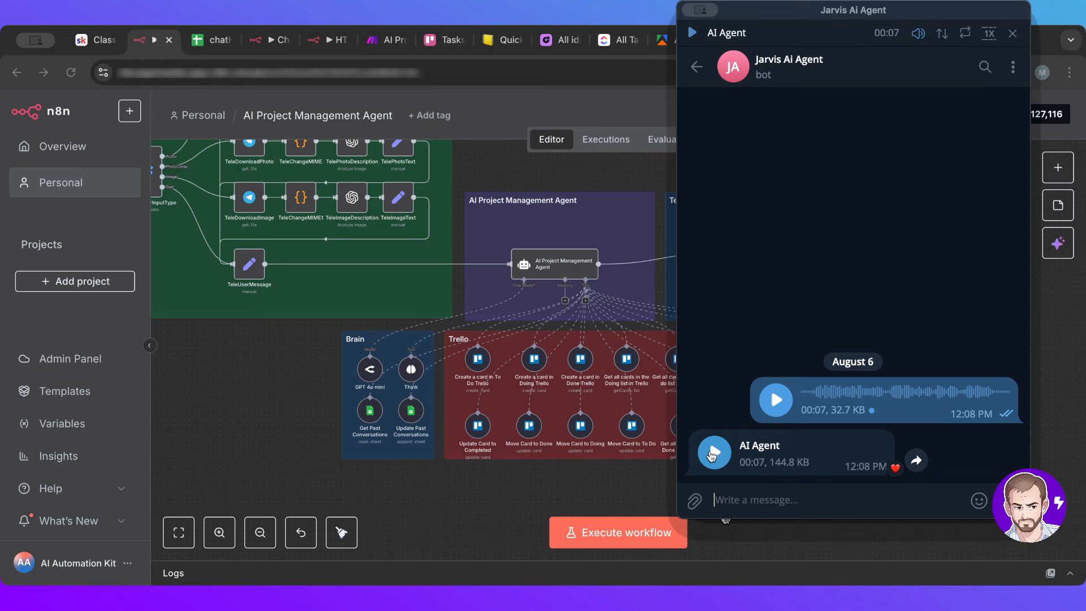
- Check the To Do page in Notion for the task requested by voice and return to the n8n workflow
left_click(425, 425)
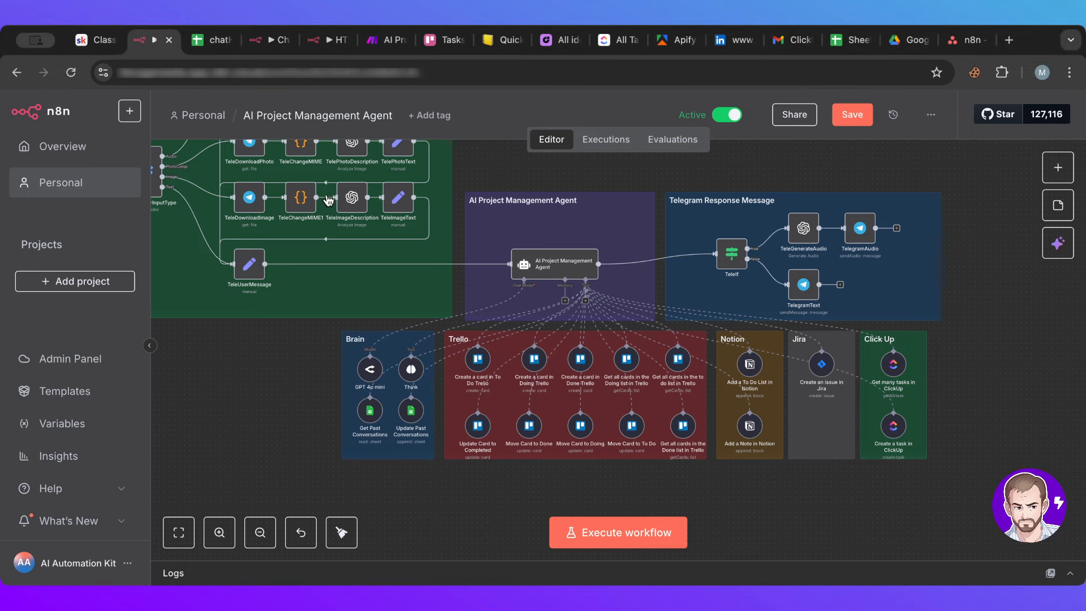
left_click(501, 40)
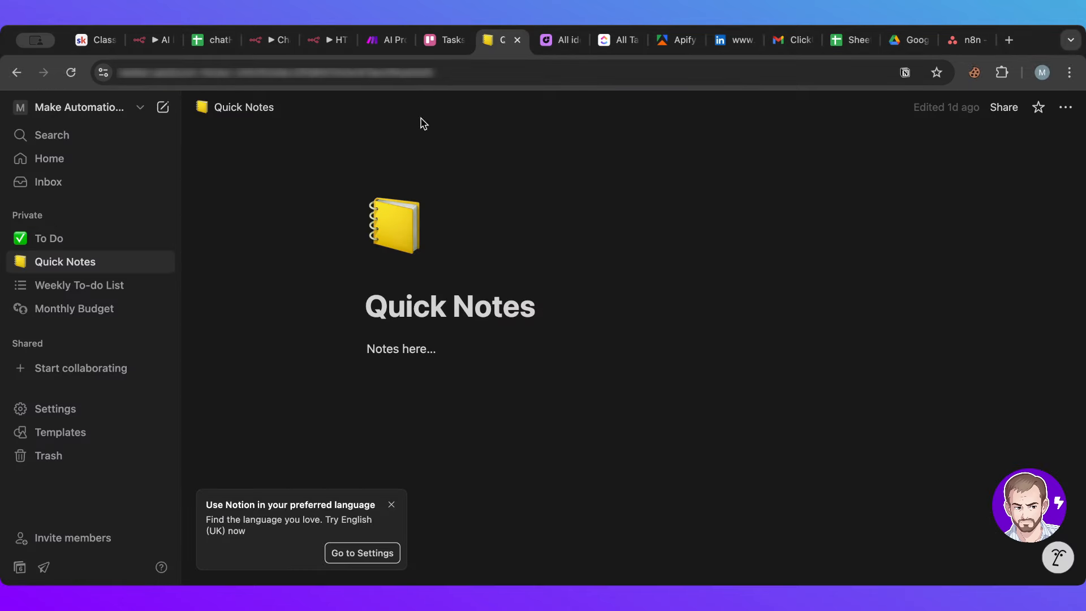
left_click(85, 239)
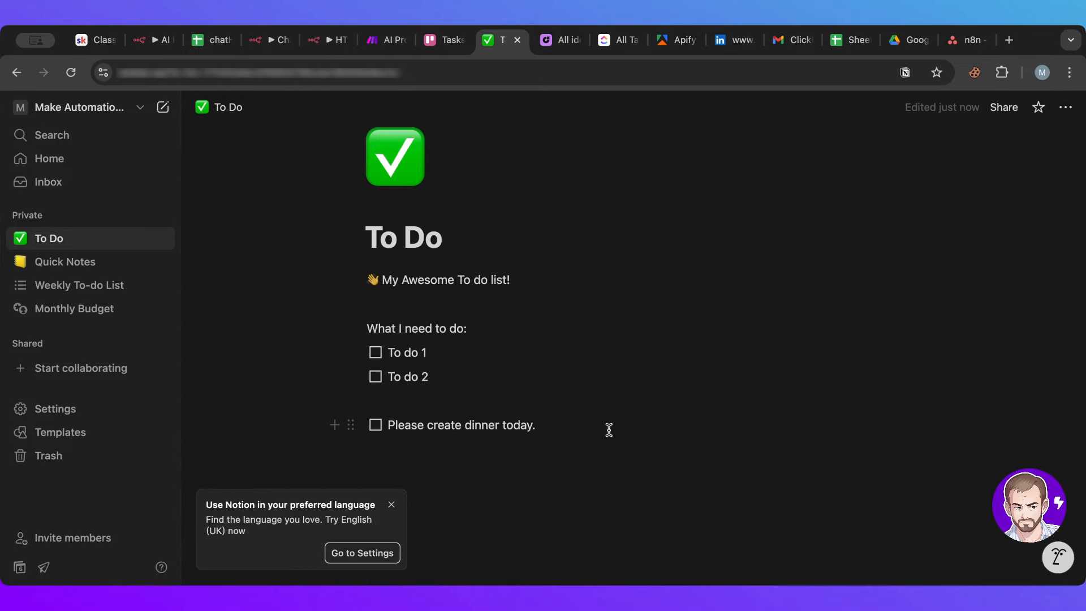
left_click(162, 47)
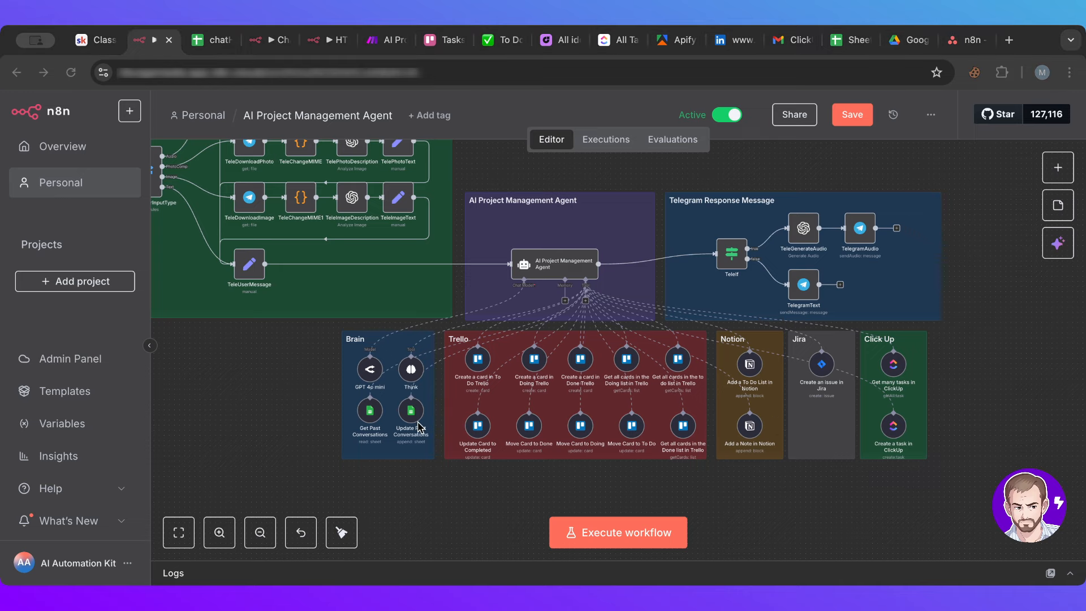
- Send a second voice message of about 19 seconds to the bot in Telegram and play part of its audio reply
key("super+Tab")
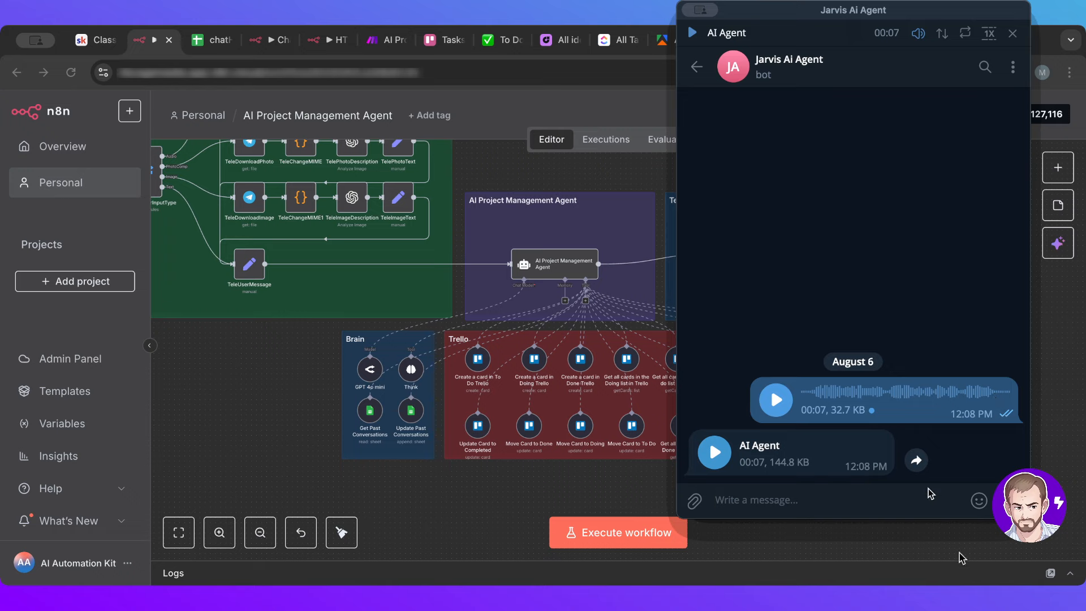
left_click(1012, 501)
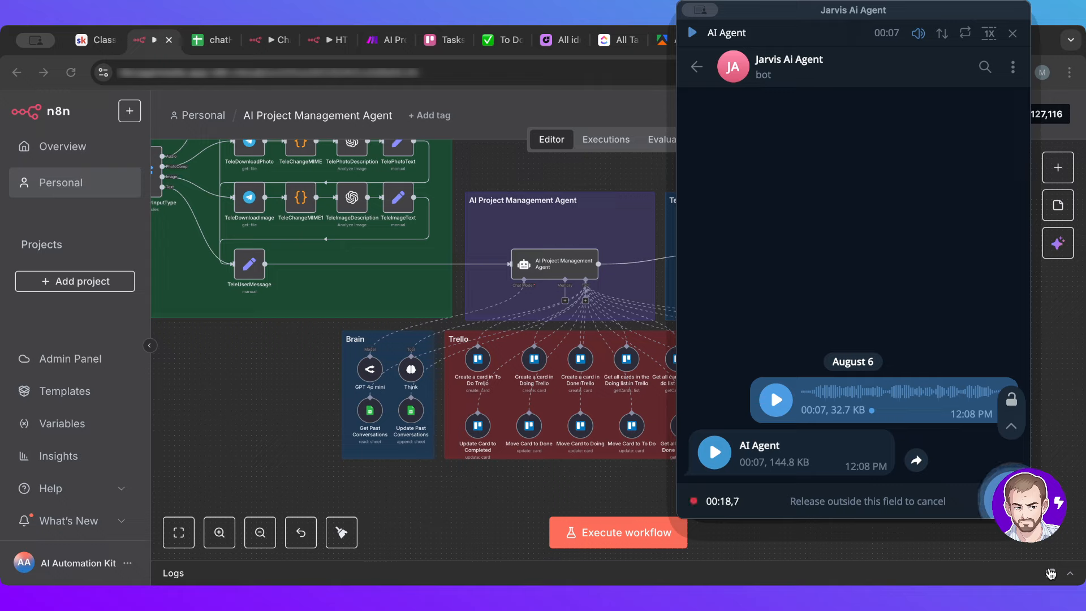
left_click(1011, 501)
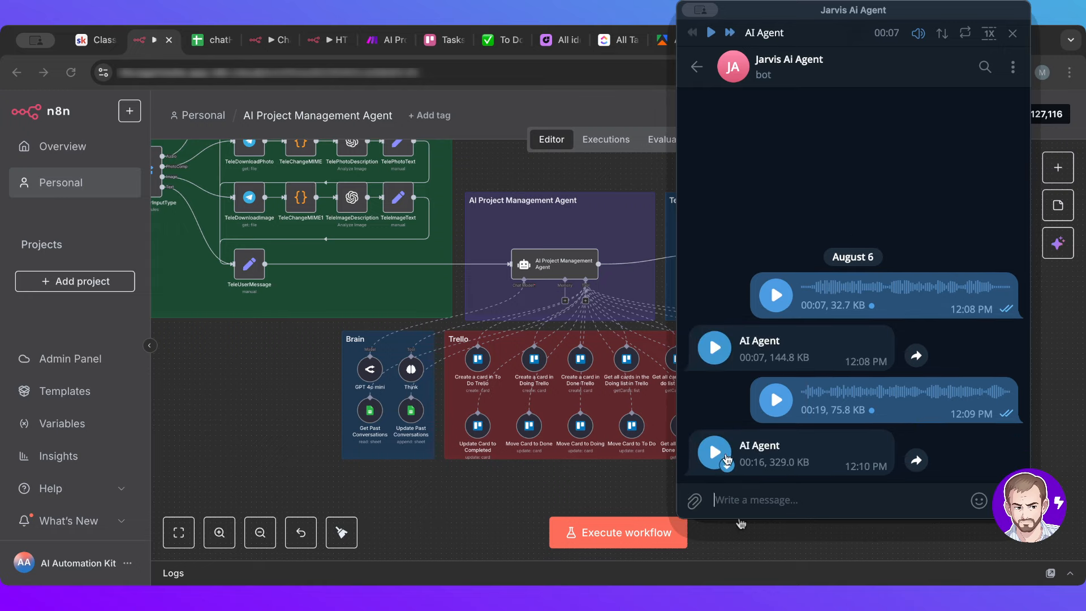
left_click(714, 452)
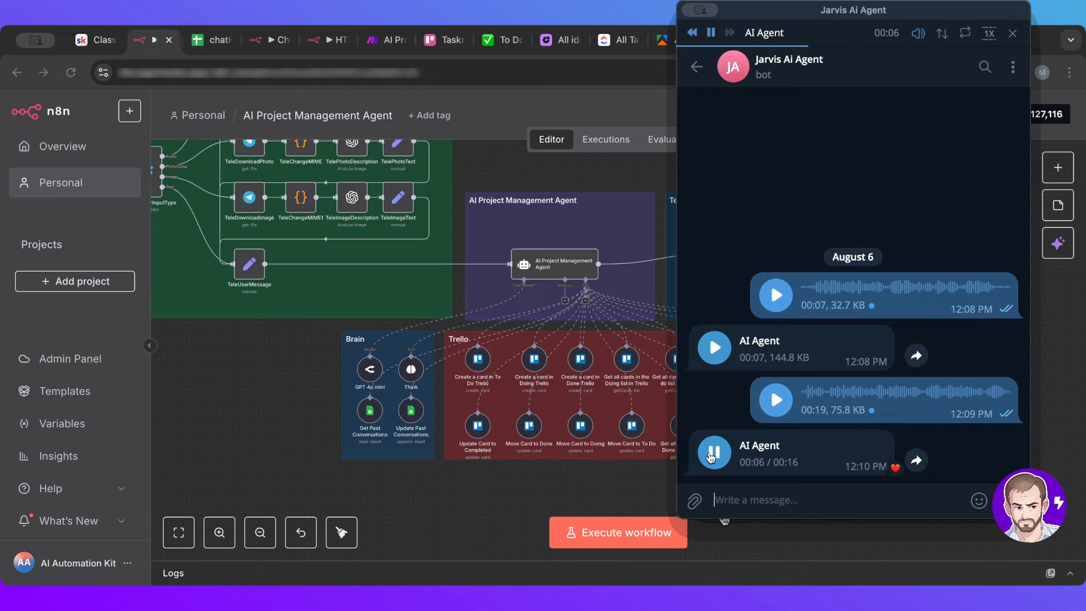
left_click(713, 453)
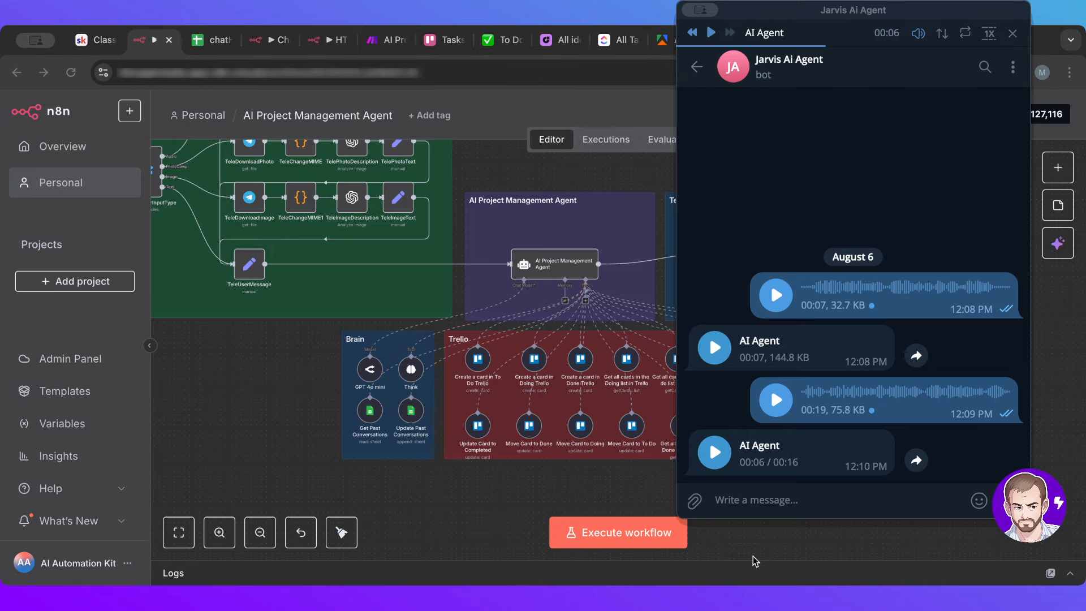
- Check the Quick Notes page in Notion for the requested note, view the To Do page again, and return to the n8n workflow
left_click(420, 429)
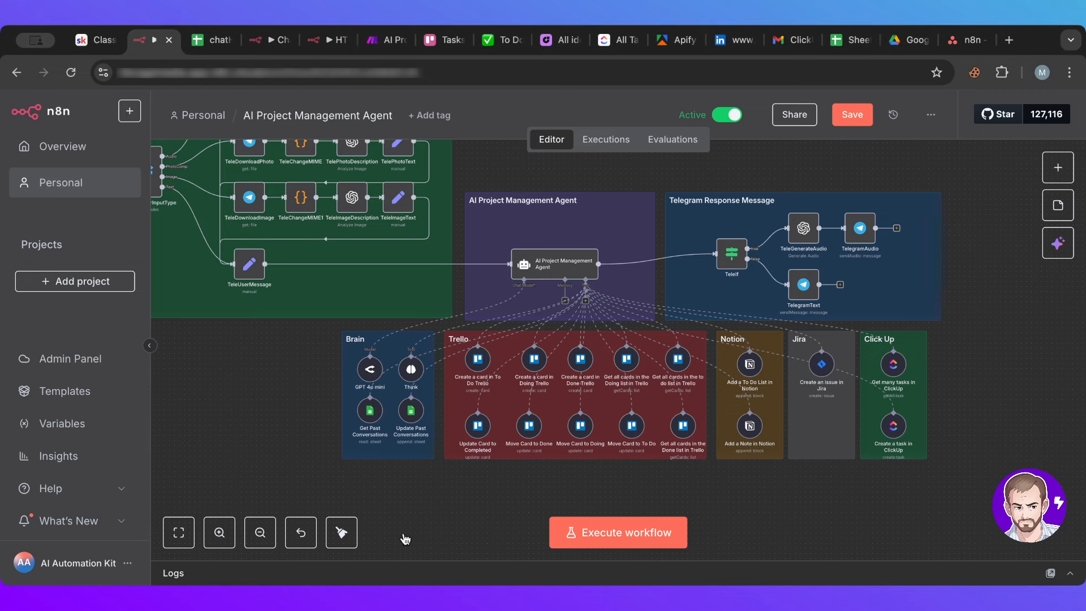
left_click(501, 39)
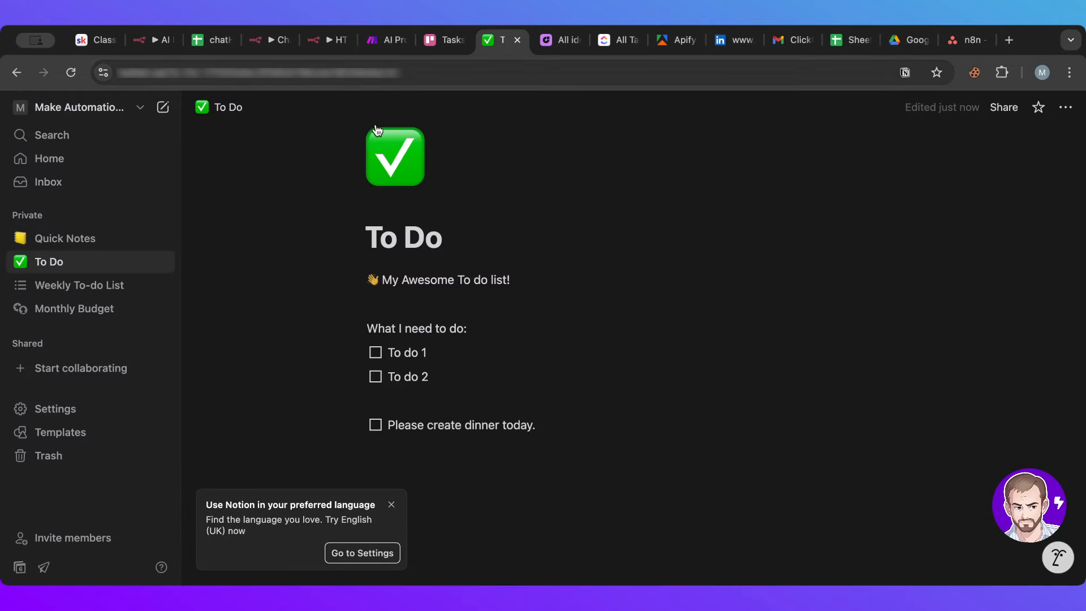
left_click(65, 238)
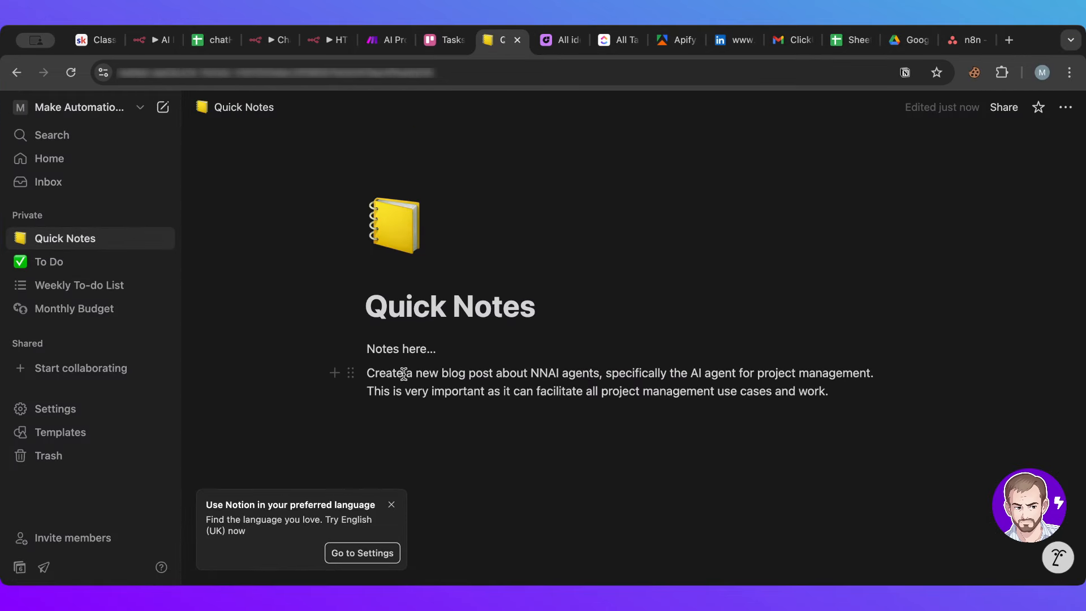
left_click(91, 266)
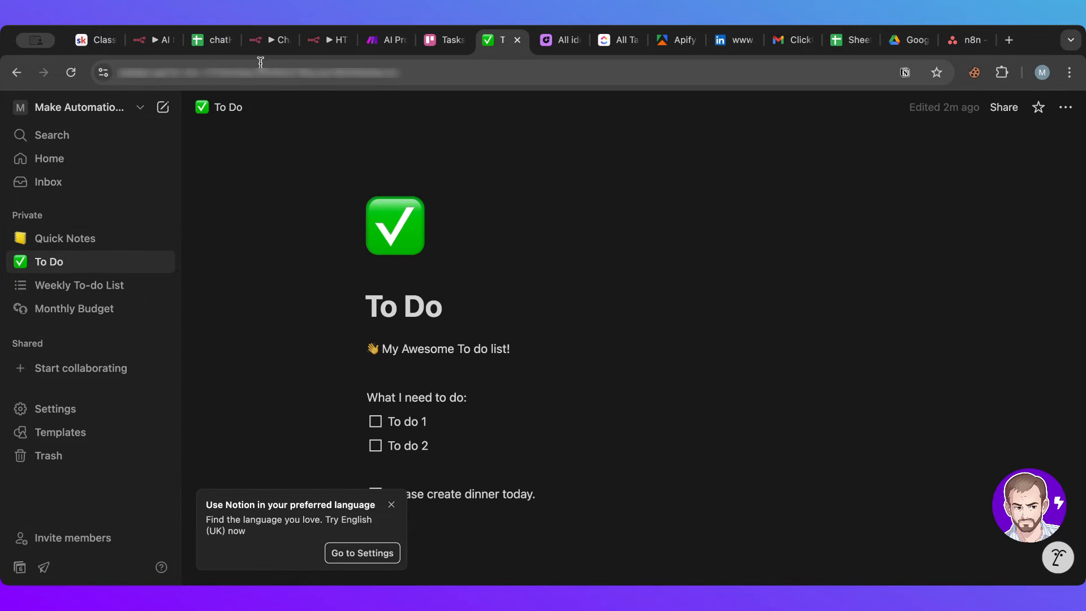
left_click(151, 40)
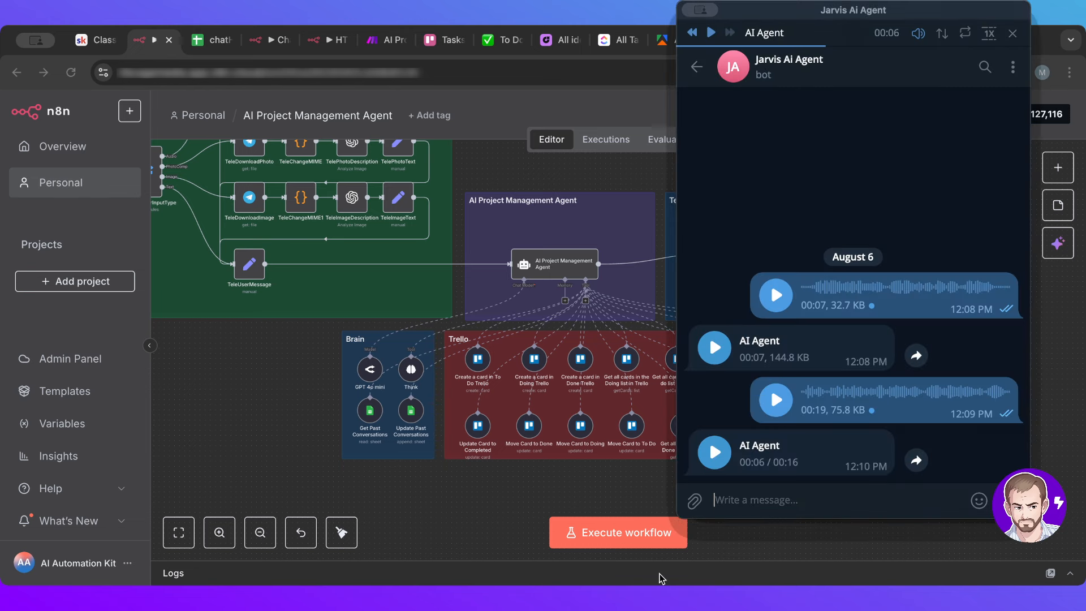
- Send the bot the request "can you get me all cards in Doing in Trello please" and highlight the first line of its reply
left_click(806, 498)
type("can you get me all")
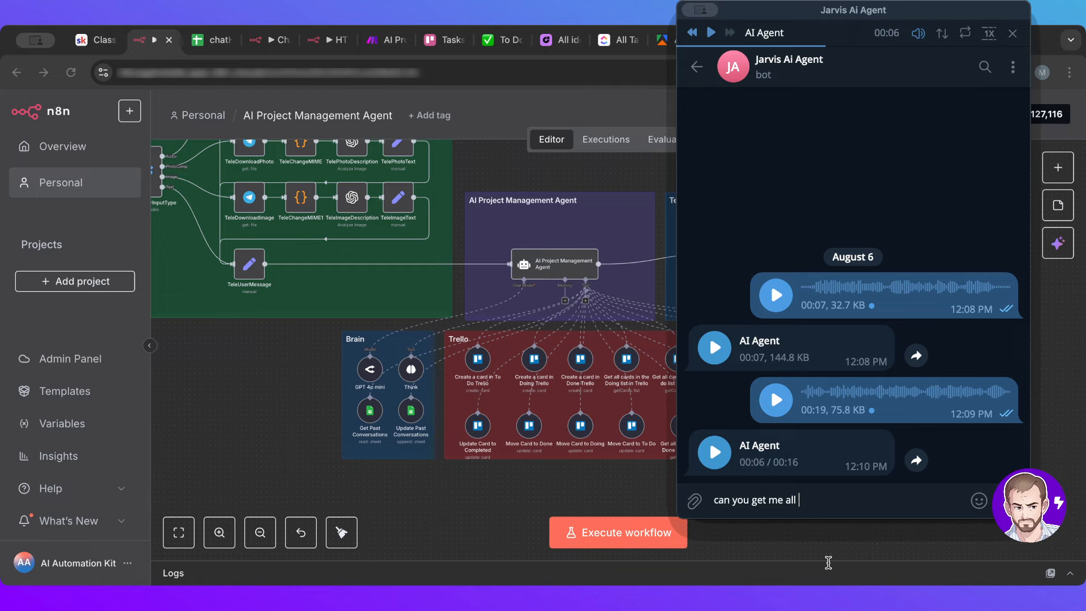
type(" cards in ")
type("to do")
type("Doing ")
type("in Trello please")
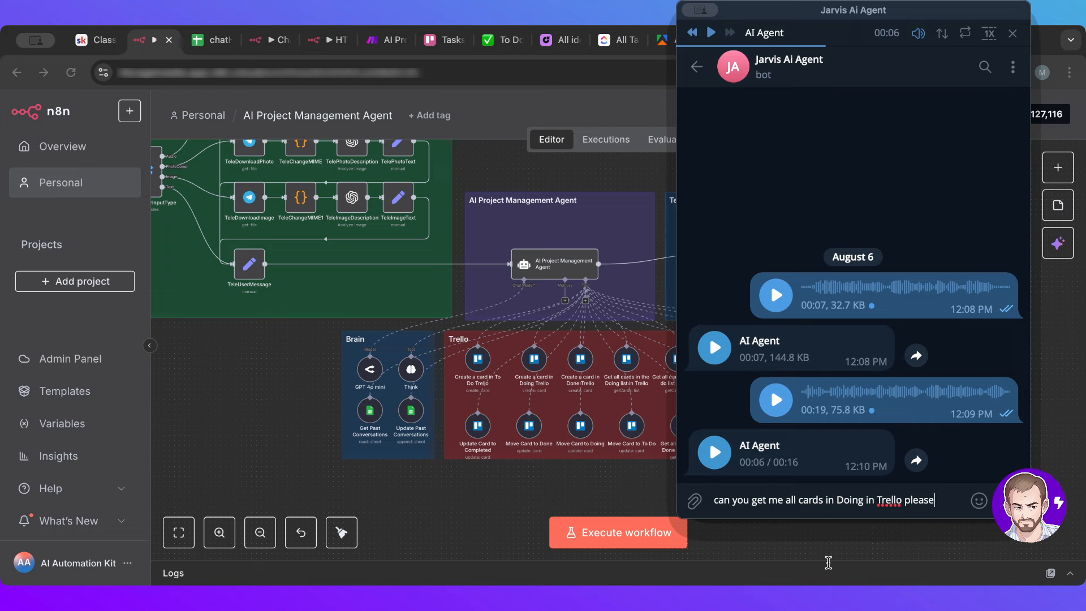
key("Return")
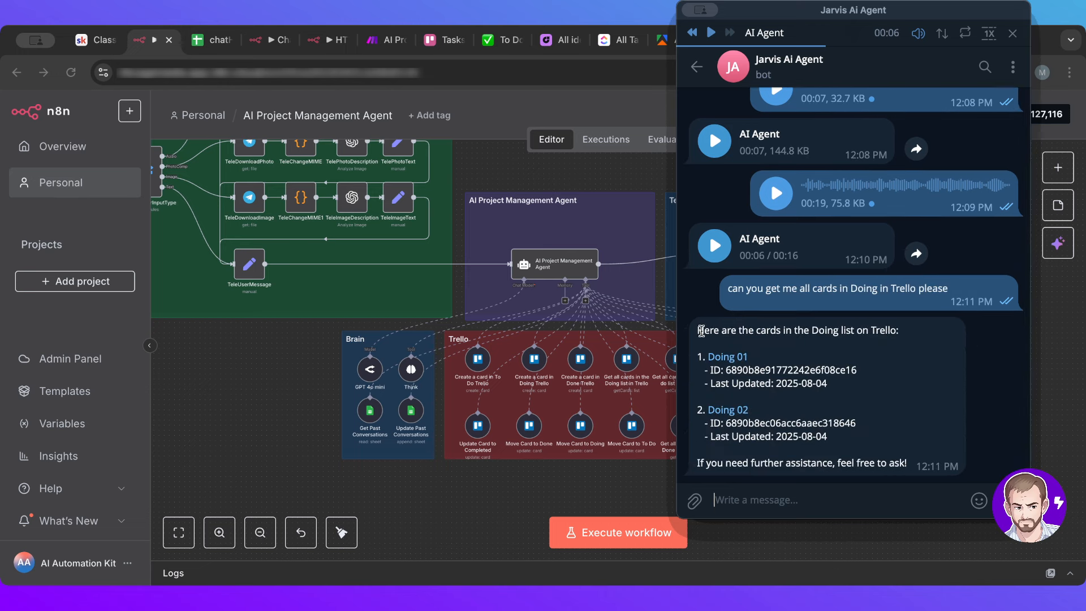
left_click_drag(818, 318, 923, 325)
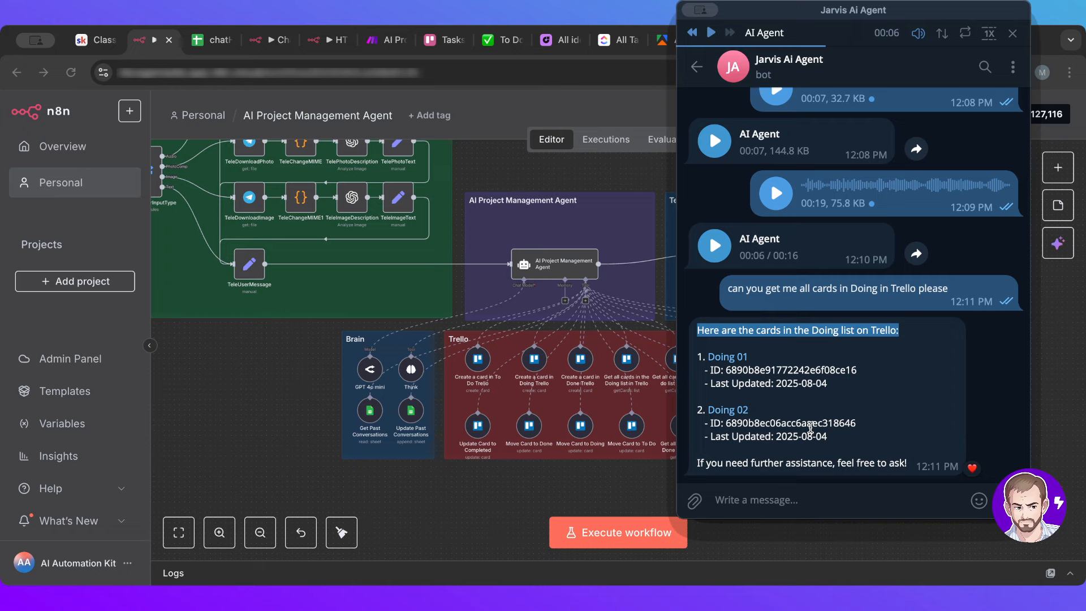
- Send the bot the message "can you move the first card to Done list please"
left_click(779, 501)
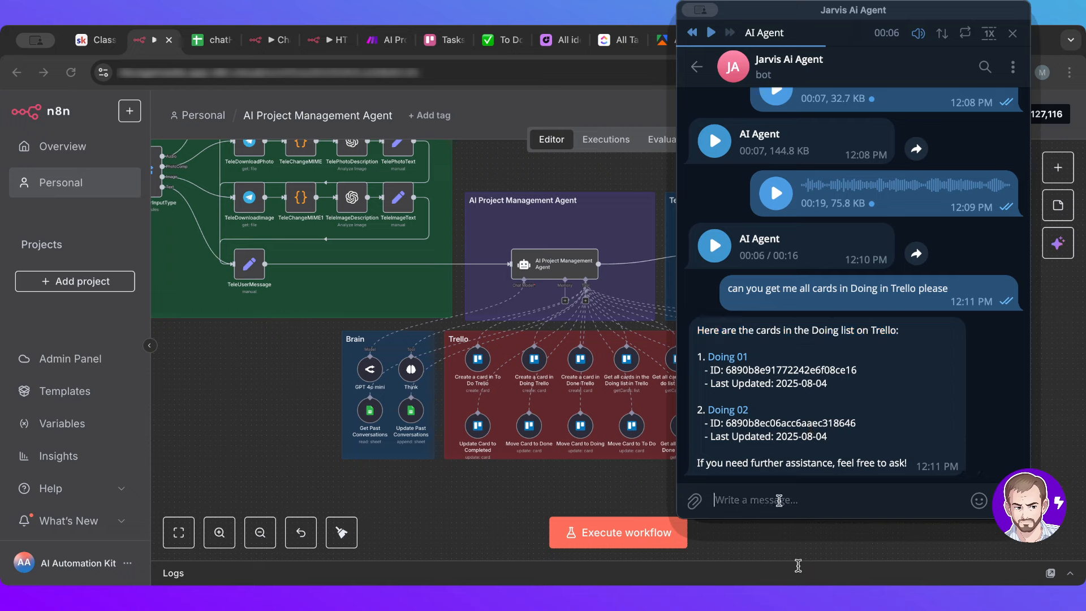
type("can you move the first card to DOne")
key("BackSpace")
key("BackSpace")
key("BackSpace")
key("BackSpace")
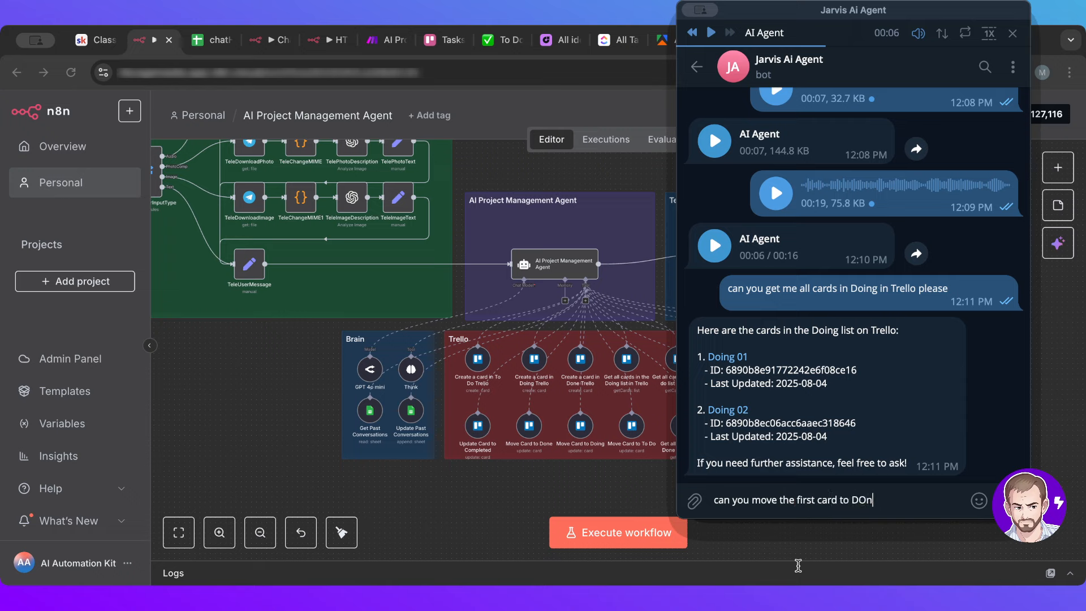
type("oen")
key("BackSpace")
key("BackSpace")
key("BackSpace")
type("ne list please")
key("Return")
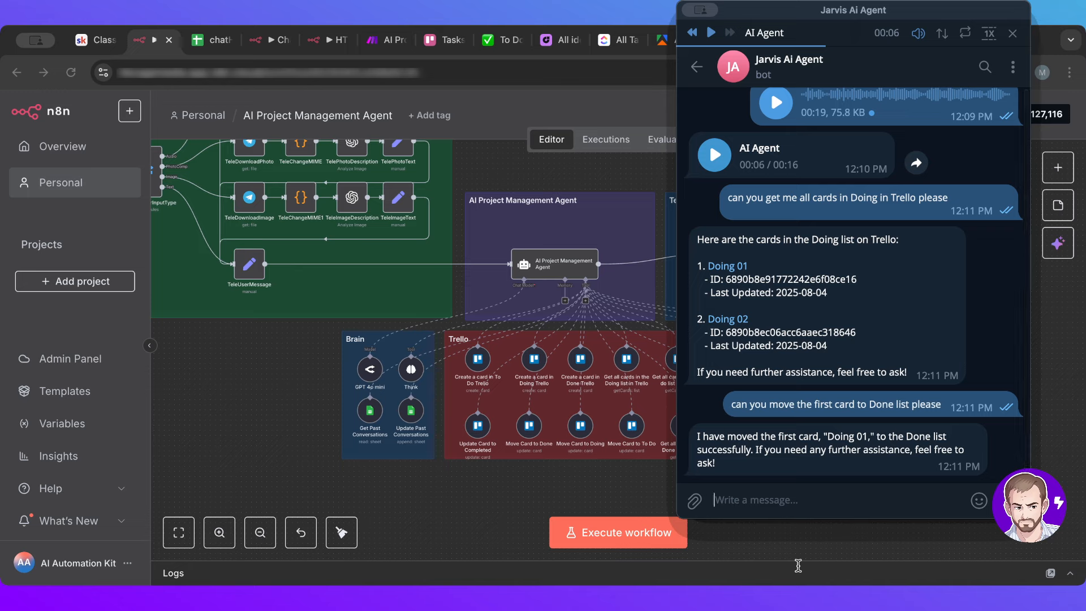
- Check the Tasks board in Trello for the moved Doing 01 card and return to the n8n workflow
double_click(878, 315)
left_click(402, 561)
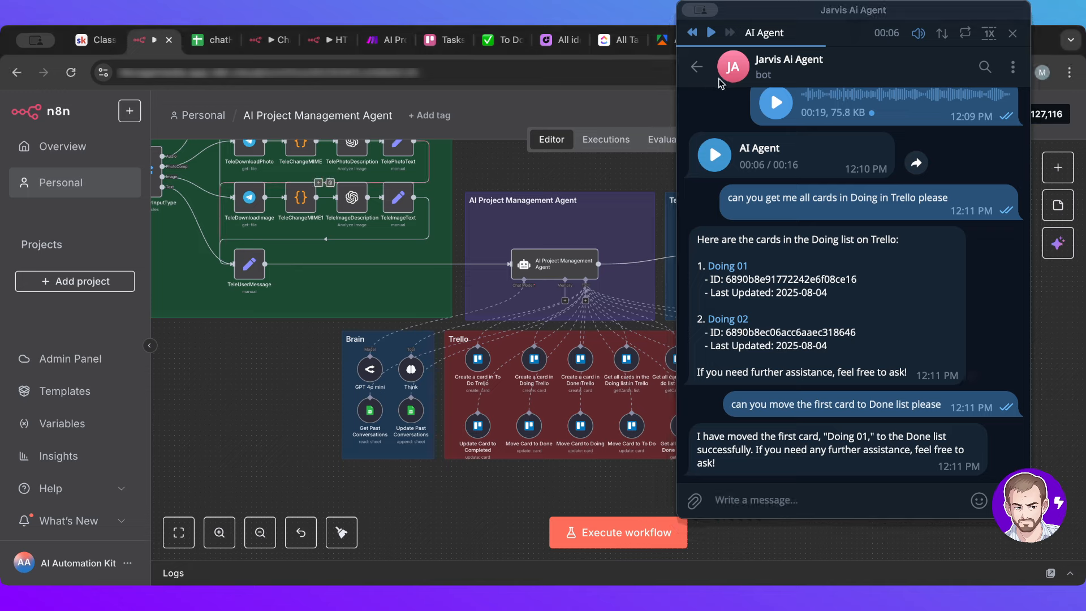
left_click(447, 44)
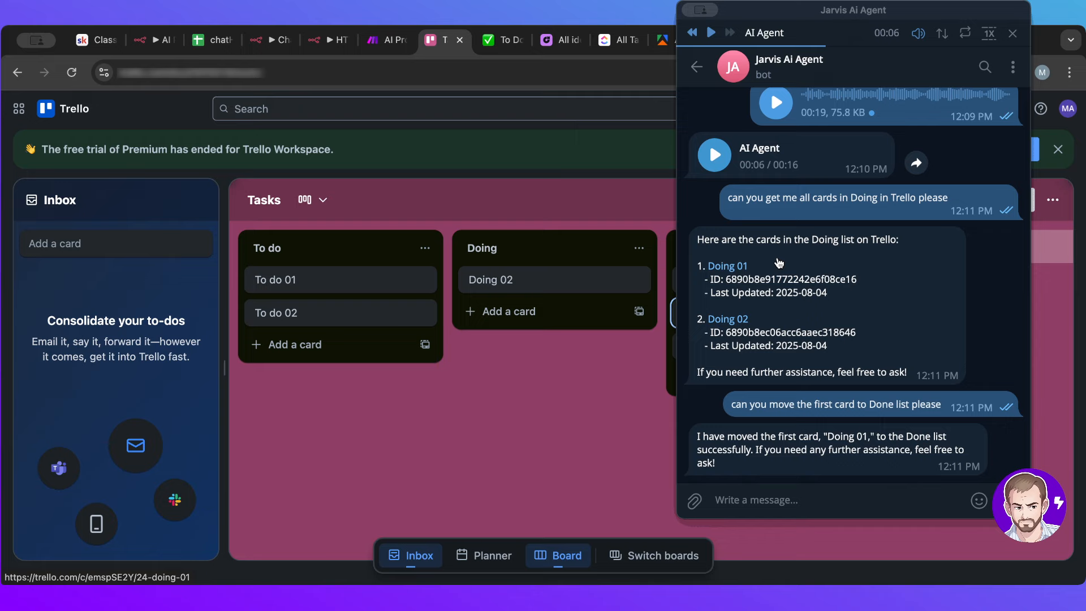
left_click(152, 42)
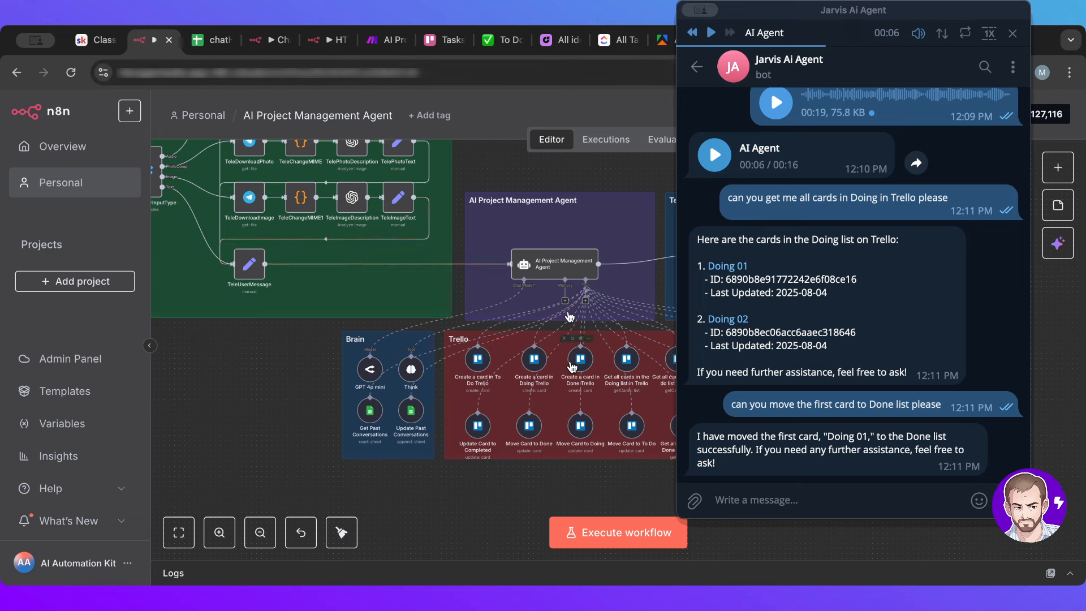
- Review the parameters of the Update Card to Completed Trello node and return to the canvas
double_click(478, 430)
scroll(484, 375, "down", 3)
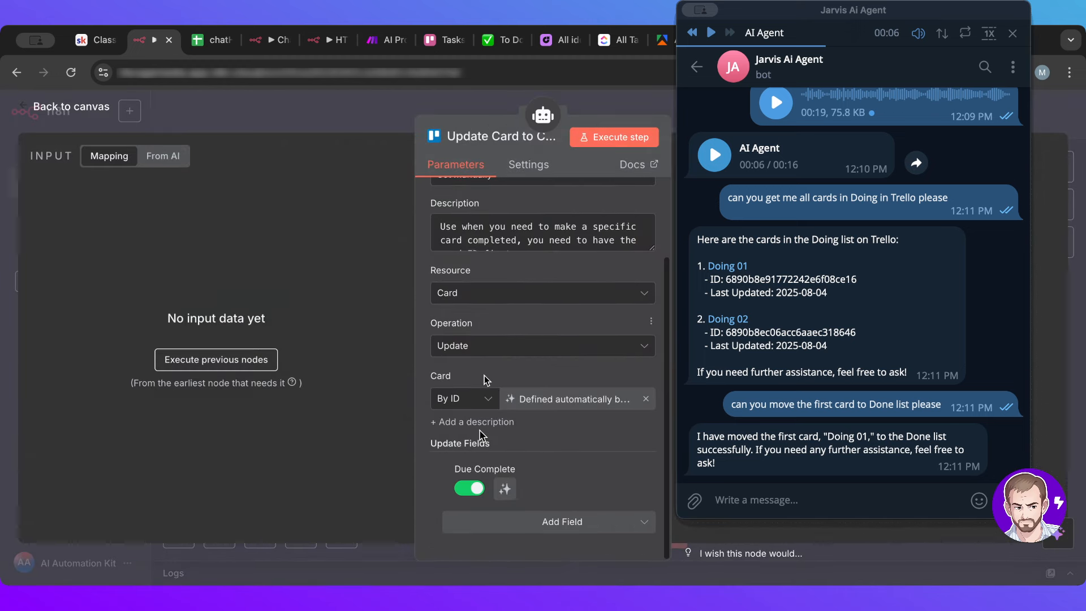
scroll(484, 375, "up", 3)
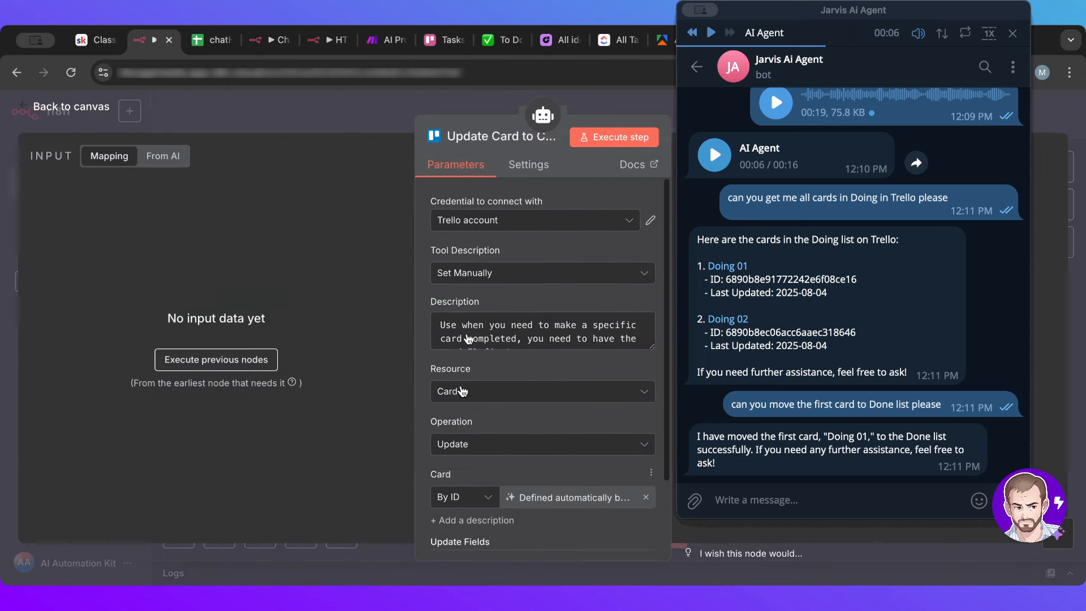
left_click(94, 111)
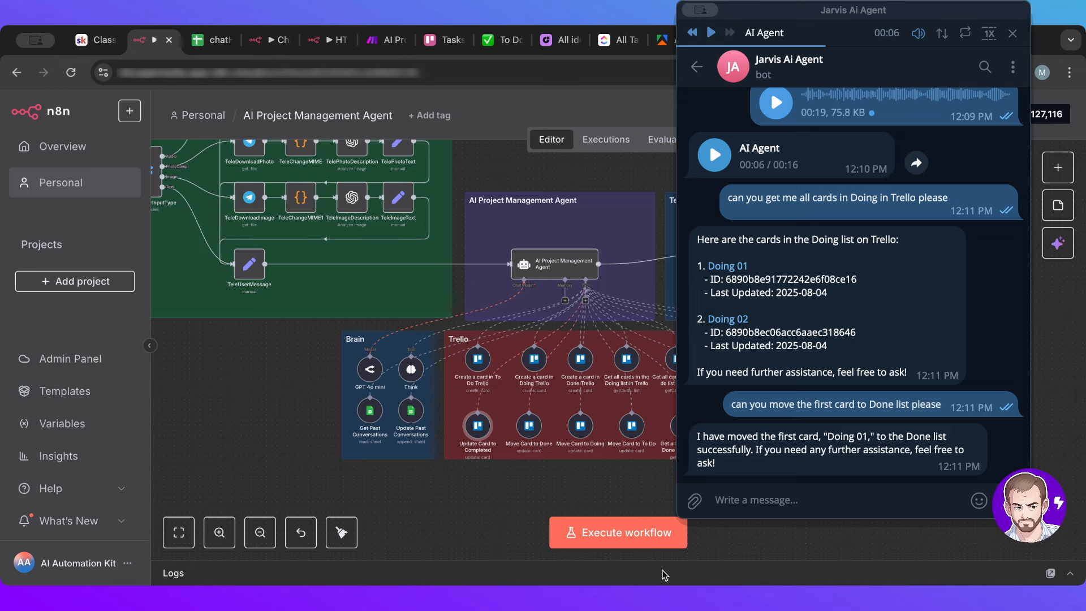
- Send the bot the Telegram message "can you get me all cards in to do in Trello please"
key("super+Tab")
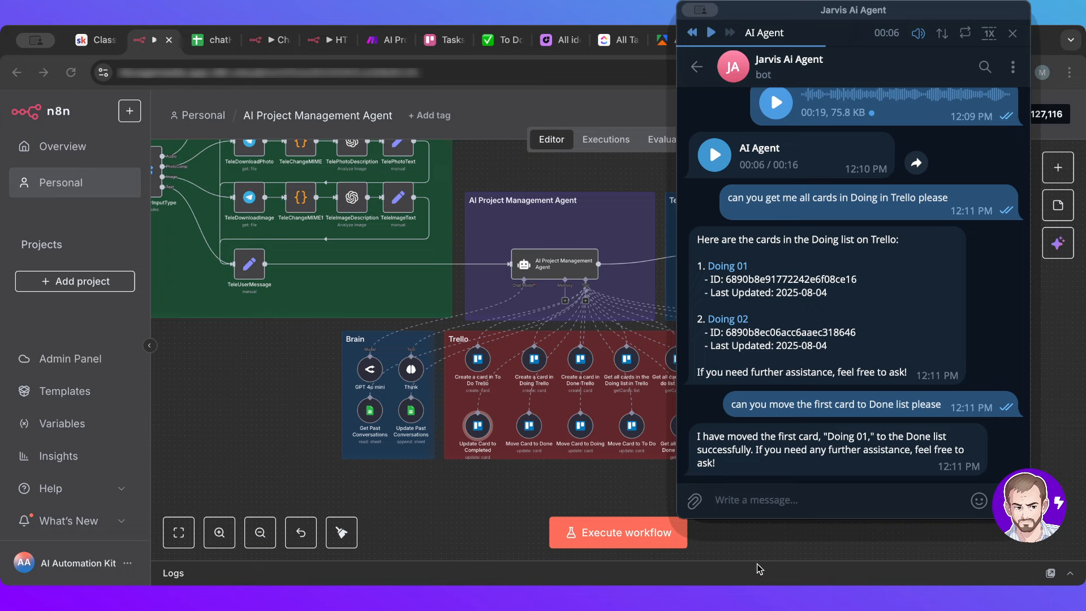
left_click(780, 500)
type("can you get me all c")
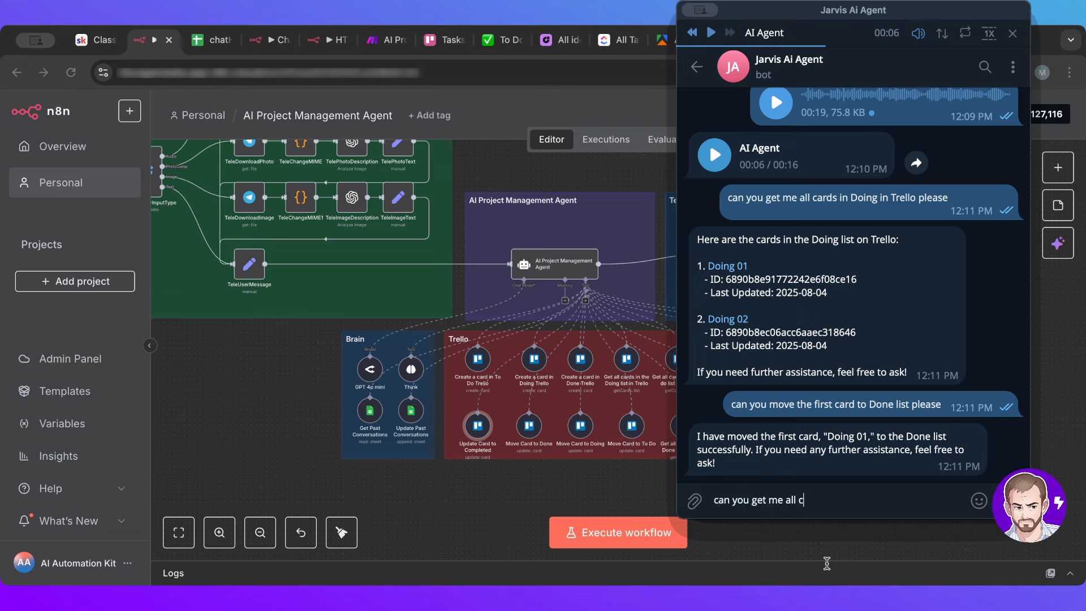
type("ards ")
type("in to do")
type(" list")
key("BackSpace")
key("BackSpace")
type("in Trello please")
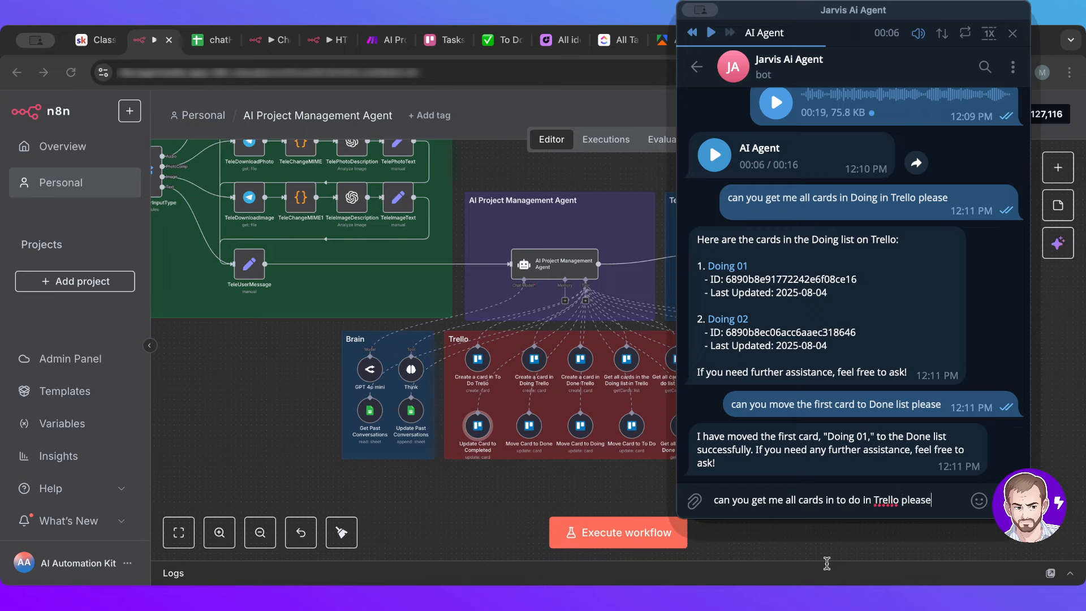
key("Return")
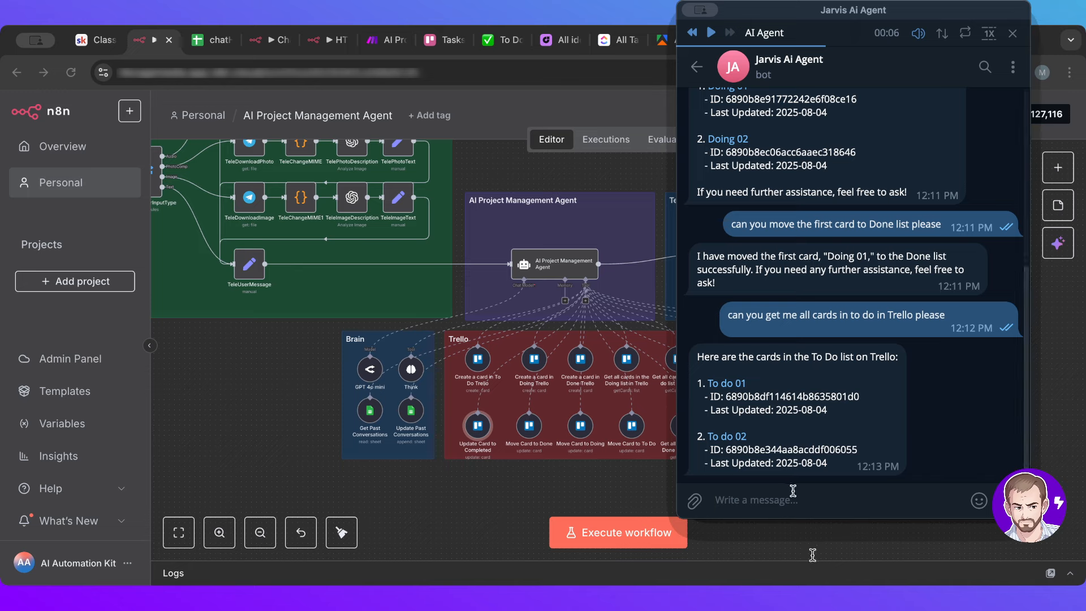
- Send the bot the message "can you make the first one completed please"
type("can y")
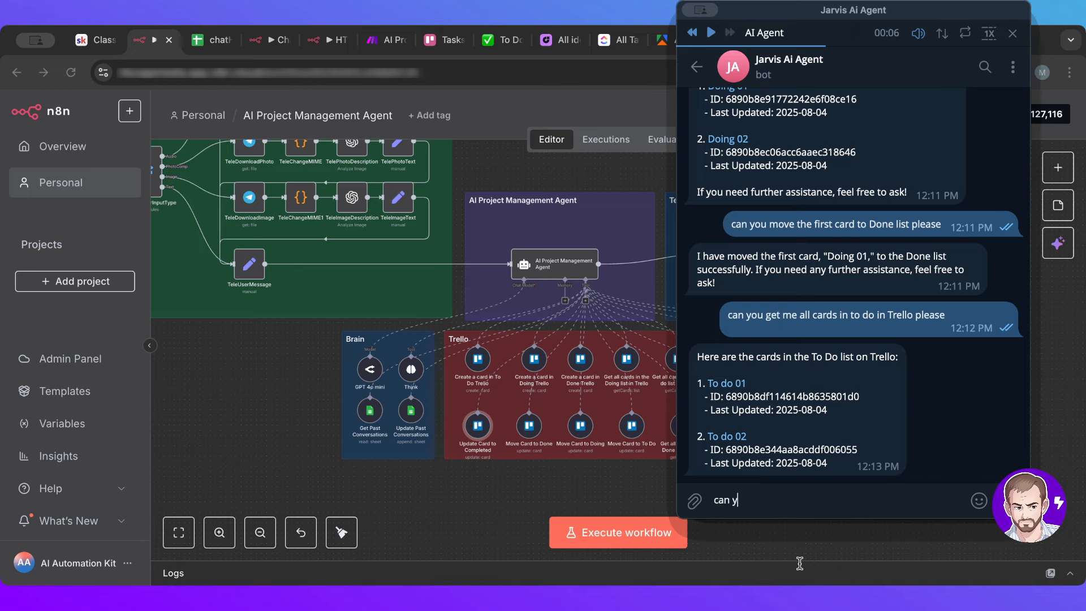
type("ou make the first done compleyee")
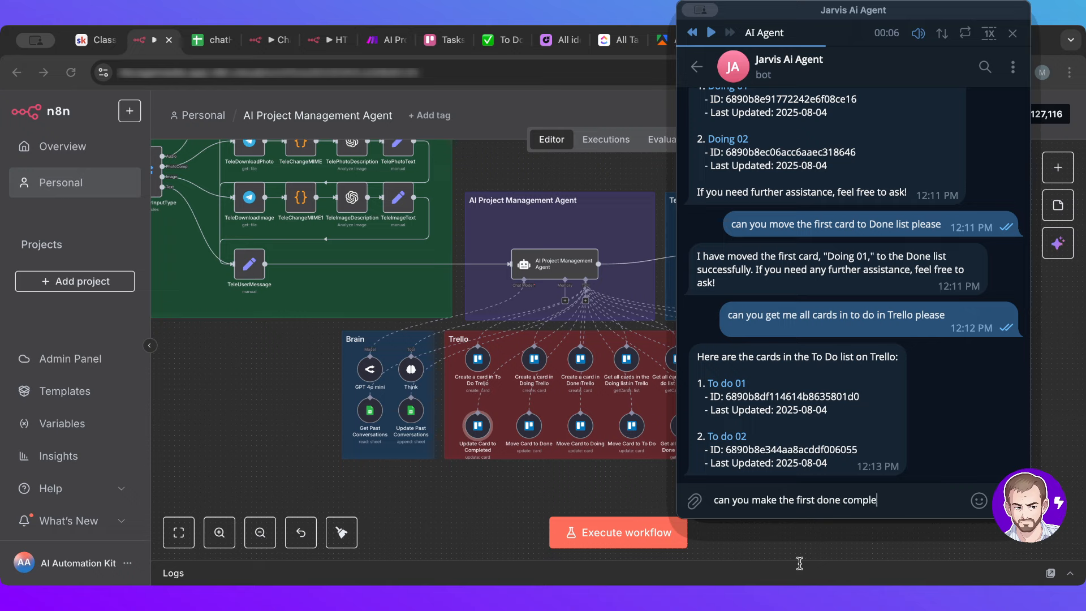
key("BackSpace")
key("BackSpace")
type("ed please")
double_click(827, 501)
type("one")
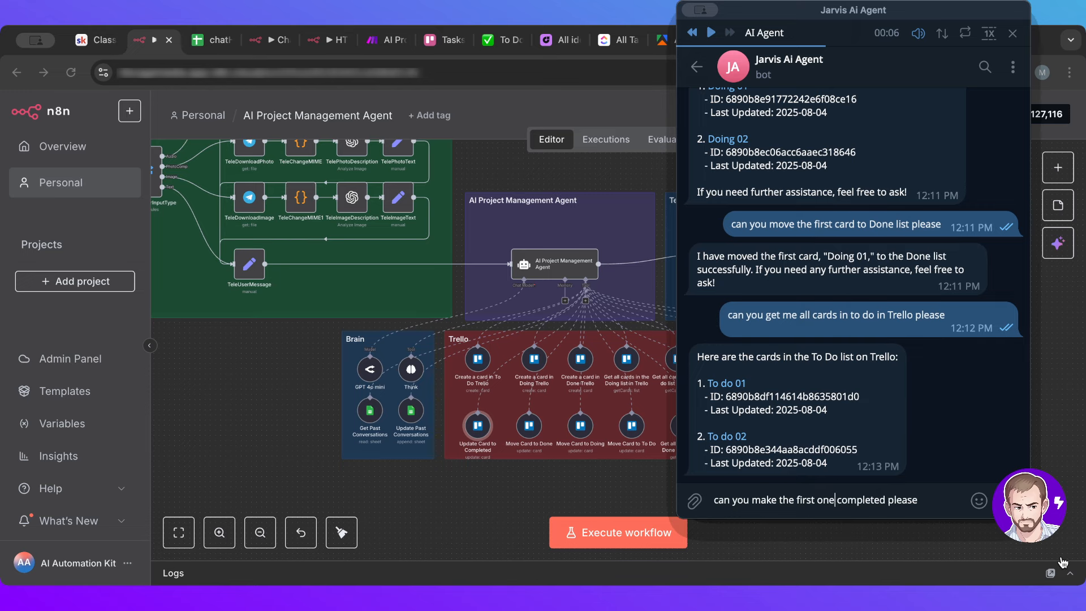
key("Return")
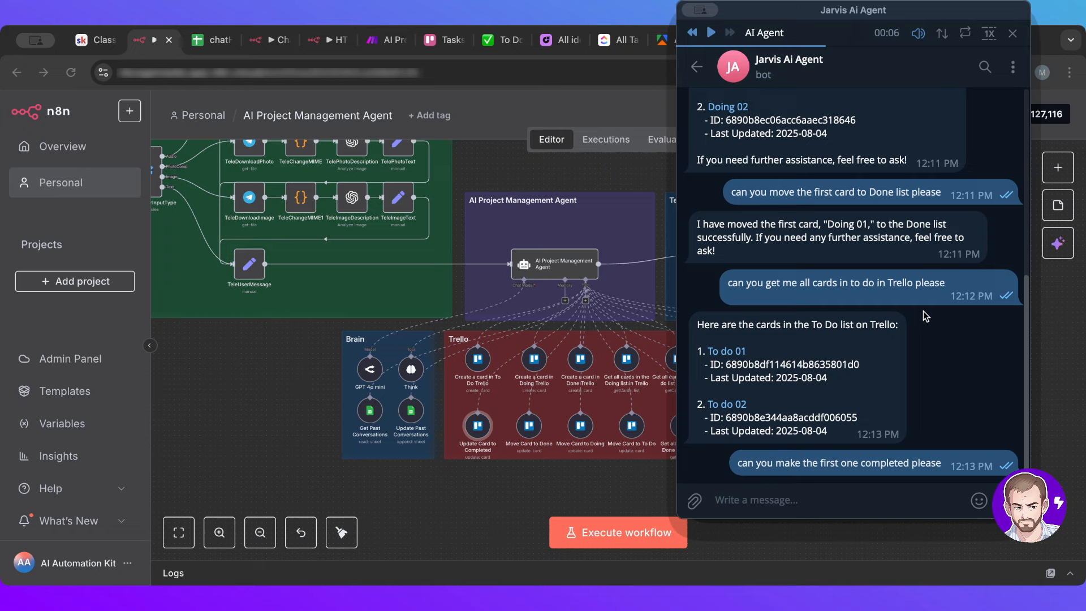
double_click(789, 326)
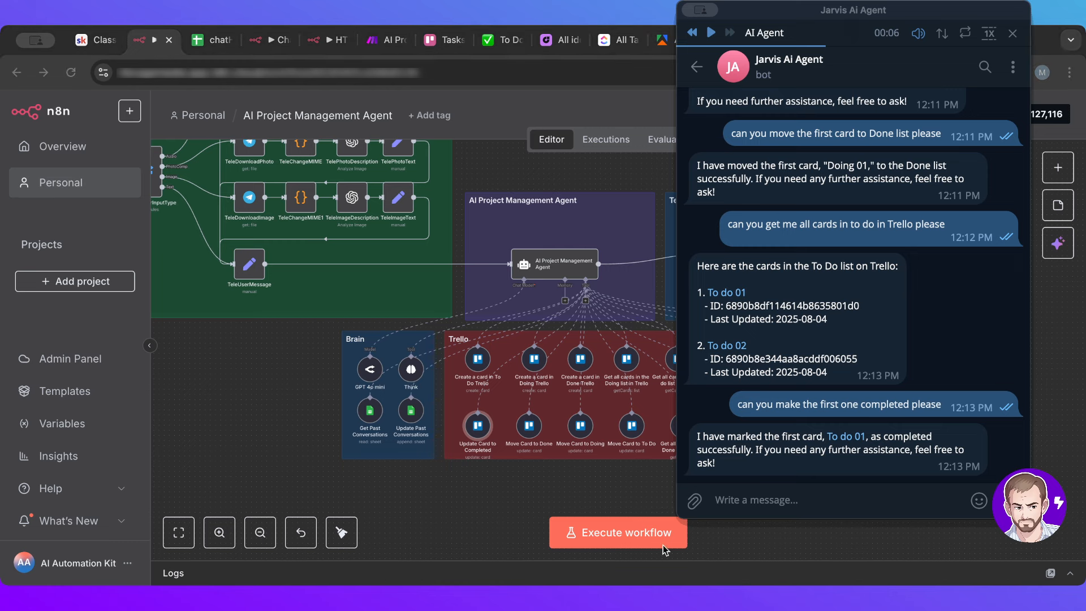
- Check the completion status of the To do 01 card on the Trello Tasks board and return to the n8n workflow
left_click(433, 371)
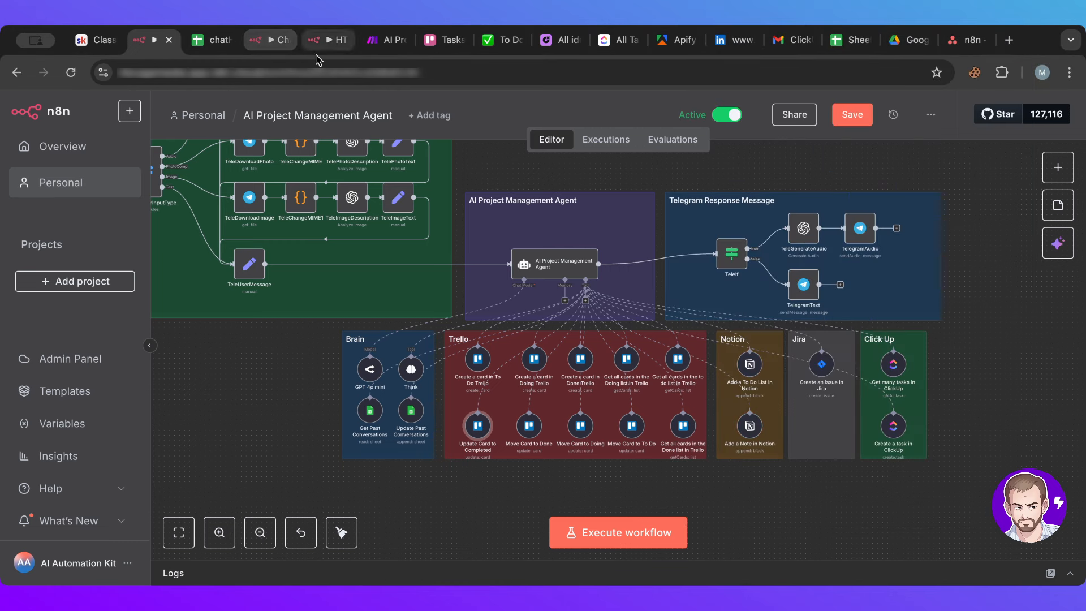
left_click(446, 44)
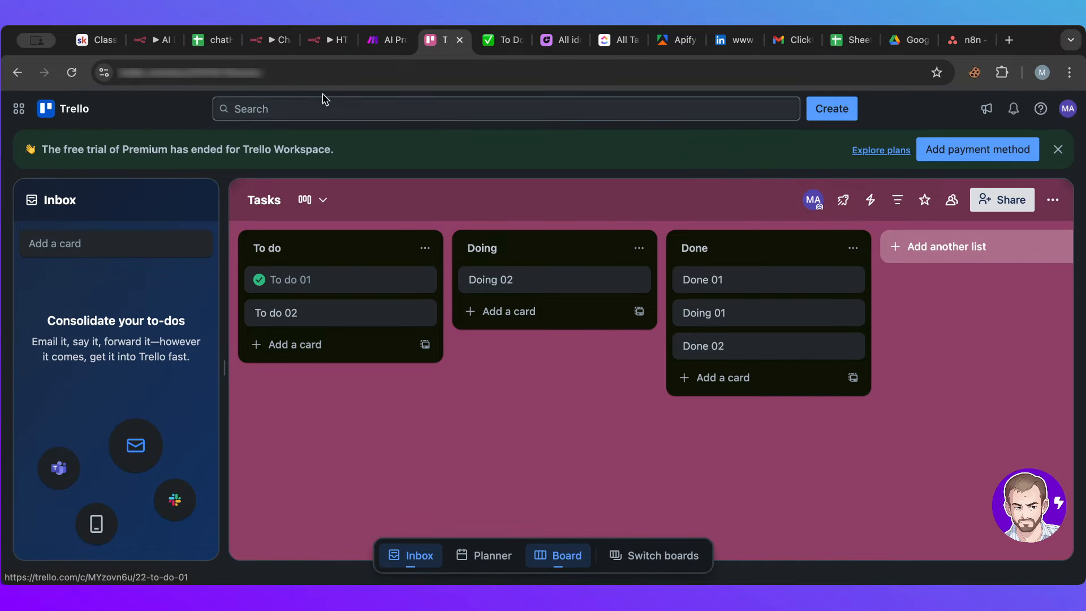
left_click(150, 39)
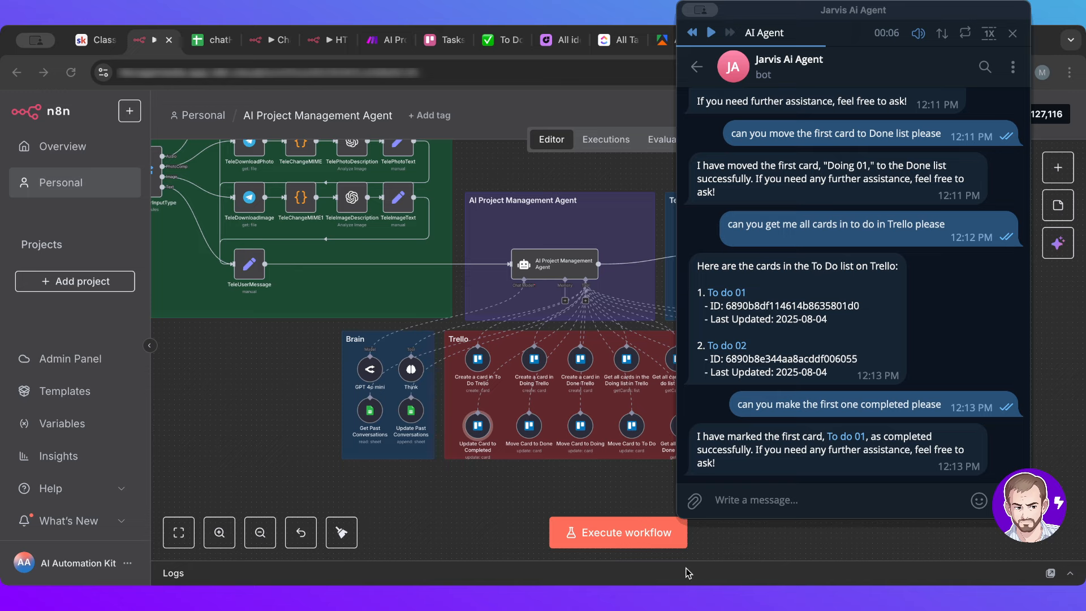
- Send the bot the Telegram message "can you create an issue for me in Jira about Fixing the logo for the Perfume Company"
type("can")
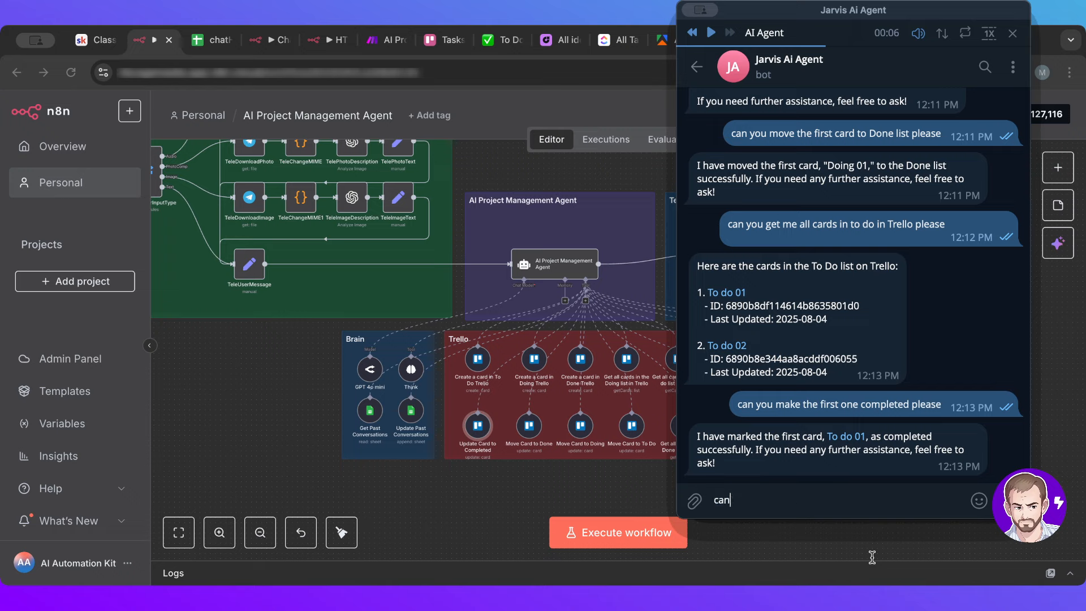
type(" you create an issue for me in Jira a")
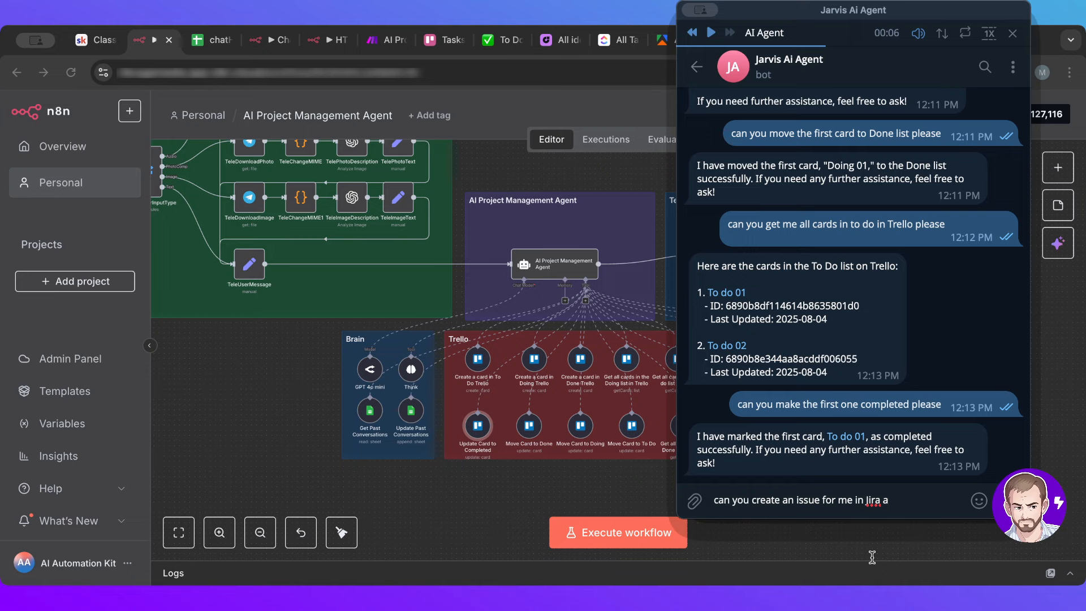
type("bout Fixing the logo ")
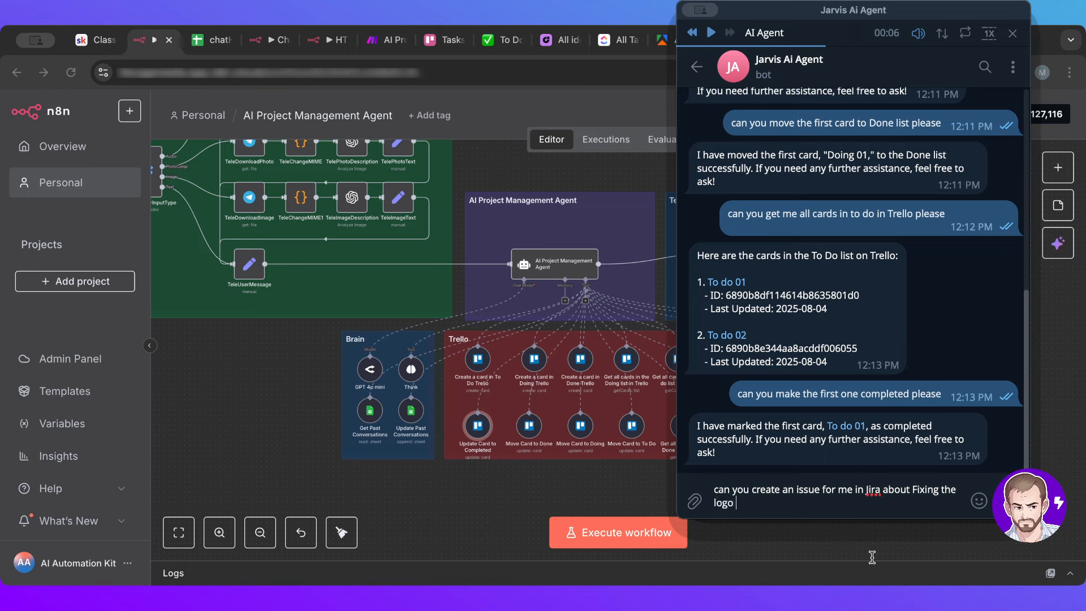
type("for the Perfume")
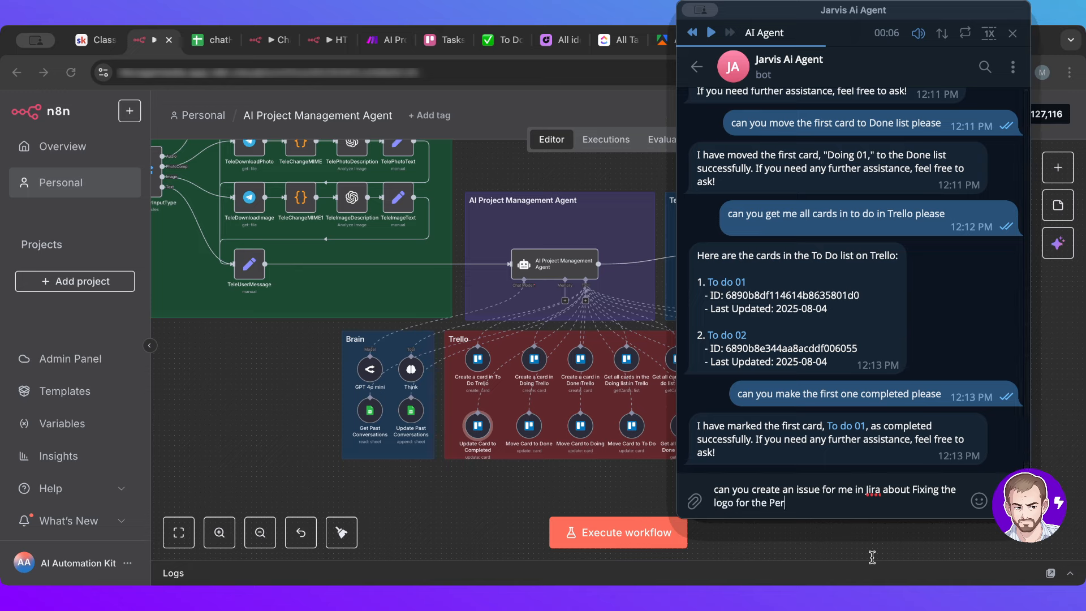
type("any")
key("Return")
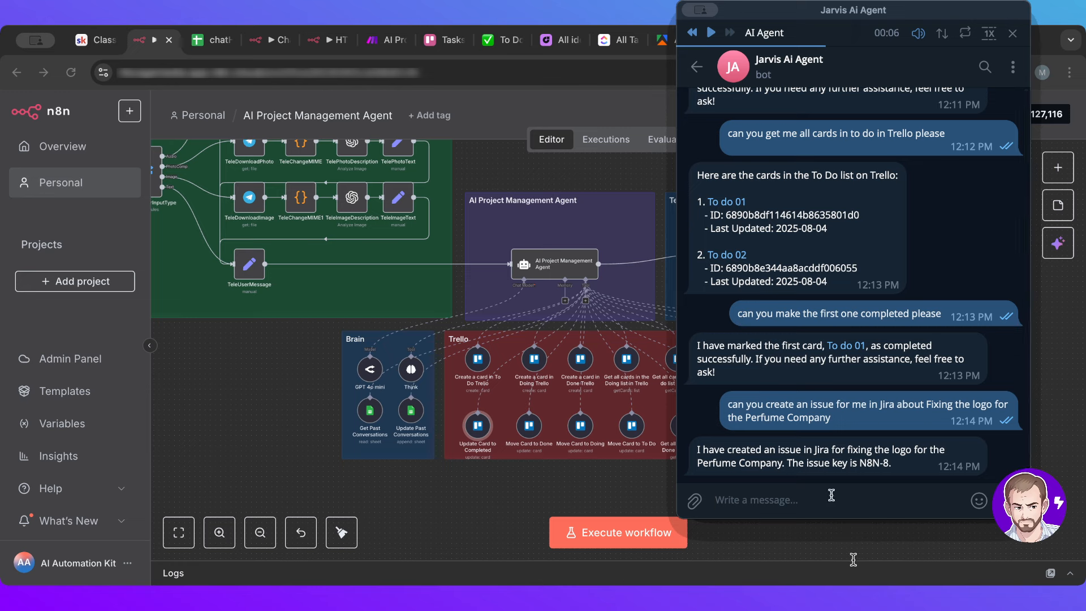
- Switch to Jira Product Discovery and check the n8n project's All ideas list for the requested logo issue
left_click(395, 558)
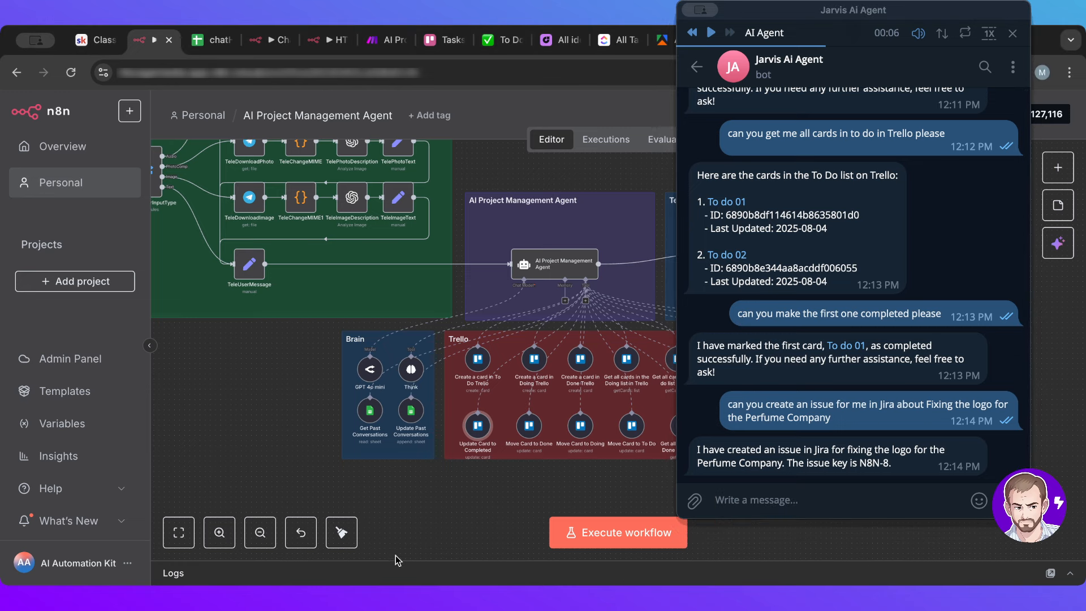
left_click(739, 576)
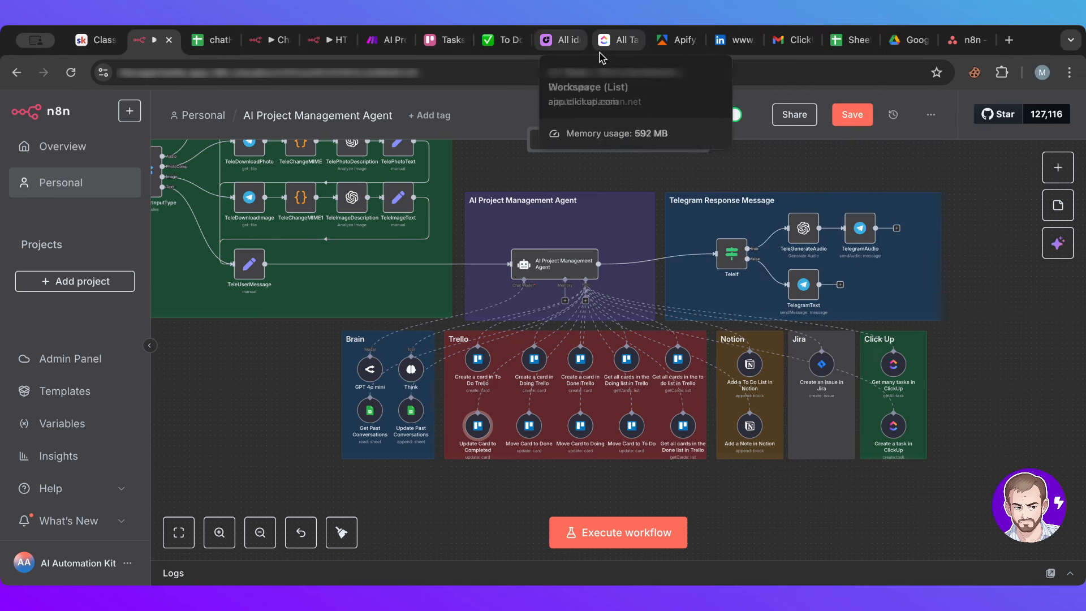
left_click(566, 40)
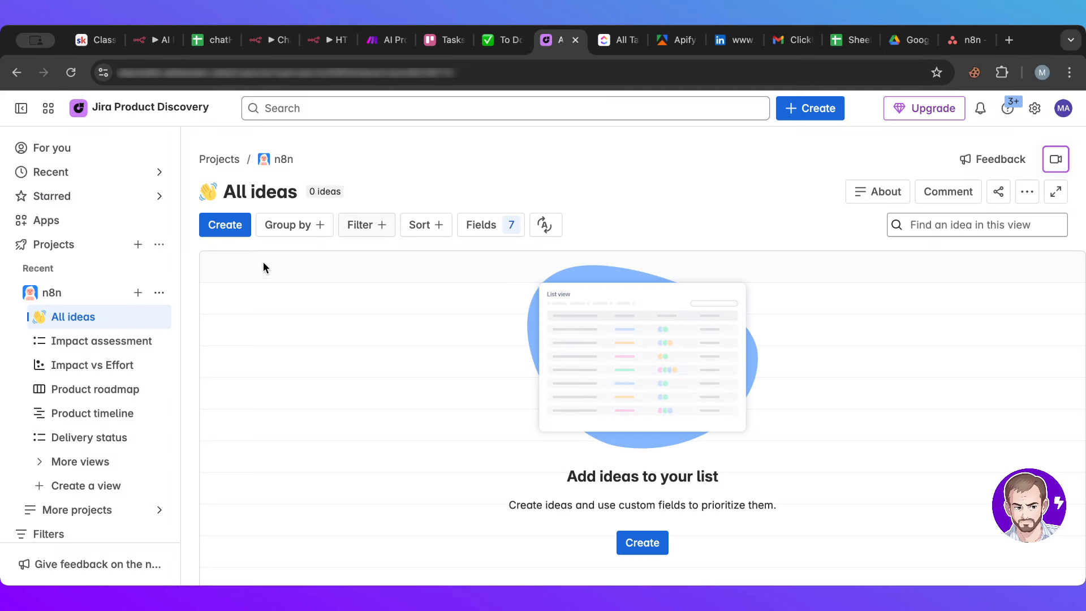
scroll(293, 302, "down", 1)
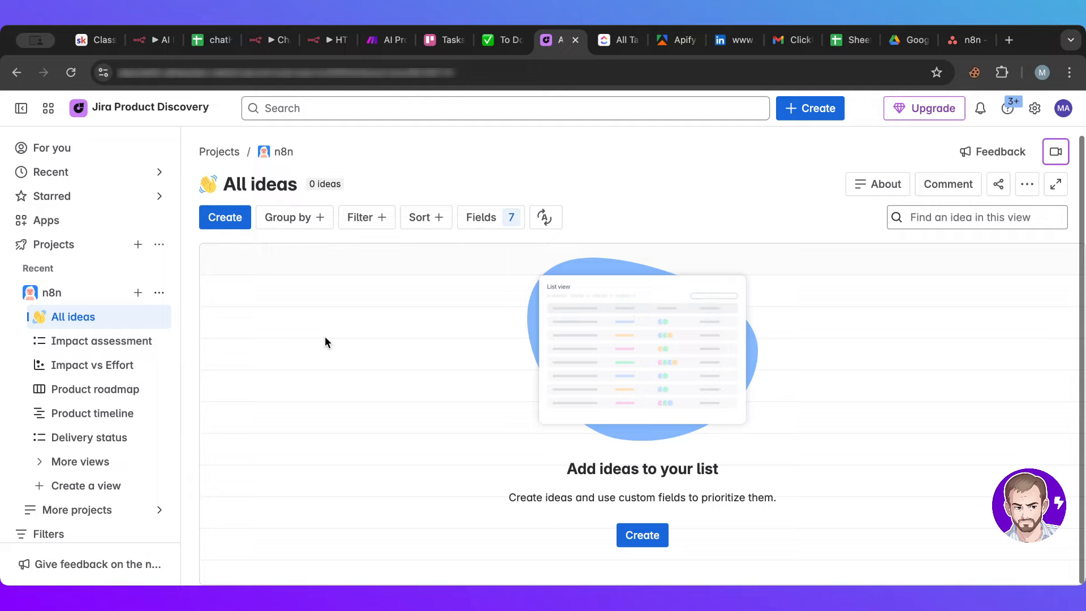
left_click(131, 109)
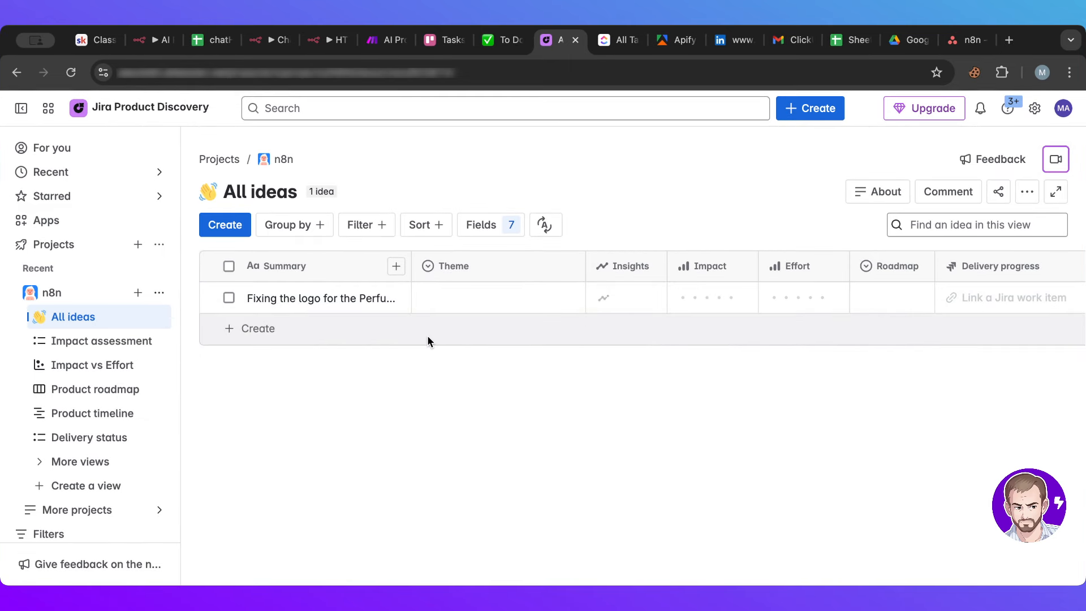
- Return from Jira to the Telegram bot chat and send the message "can you get me all tasks in Click Up Please"
left_click(154, 41)
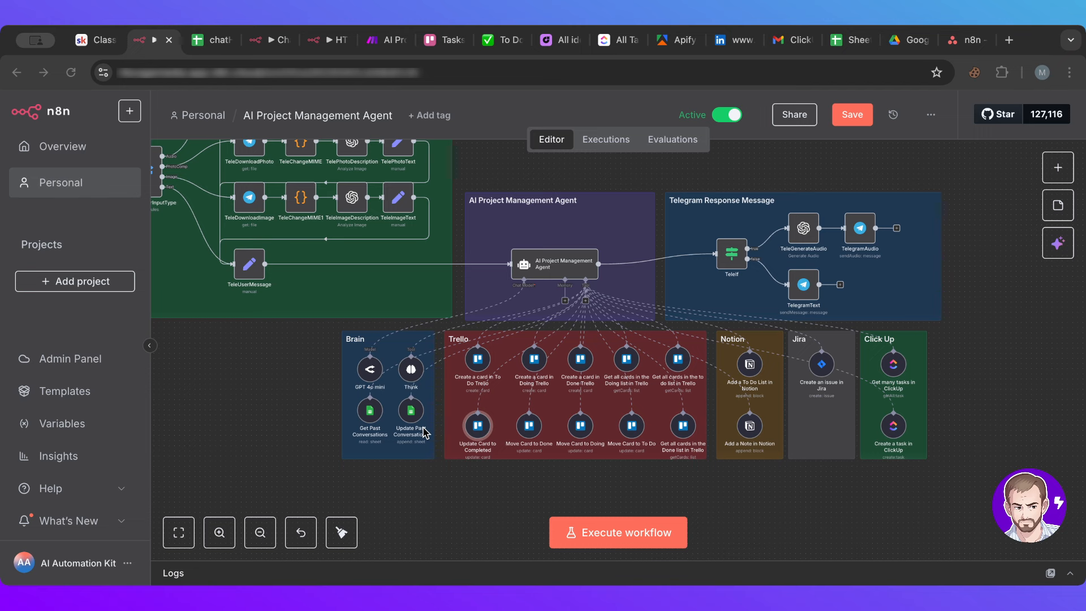
key("super+Tab")
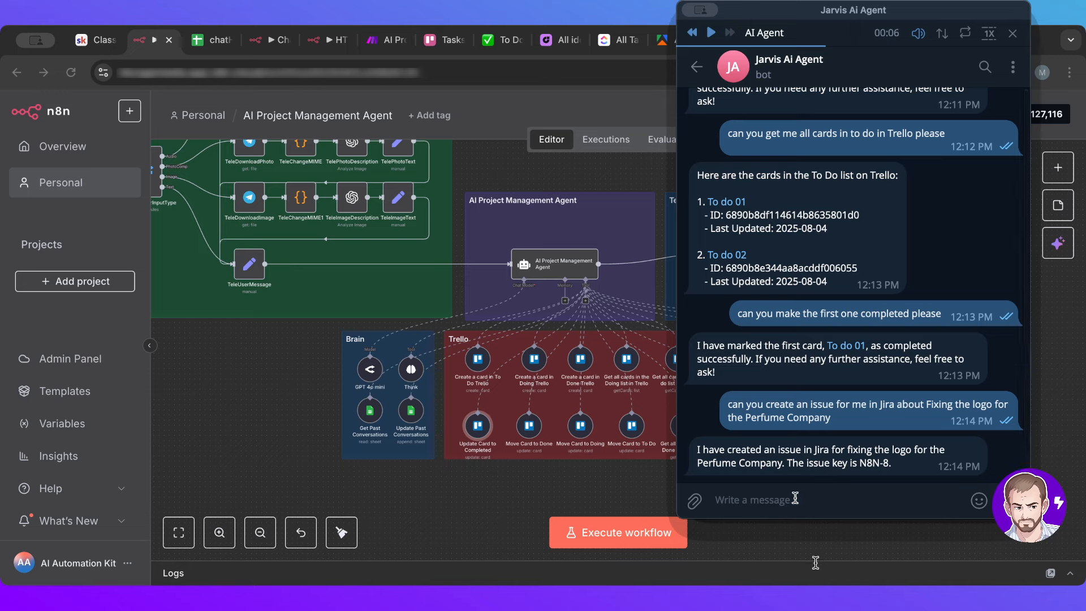
type("can you")
left_click(399, 559)
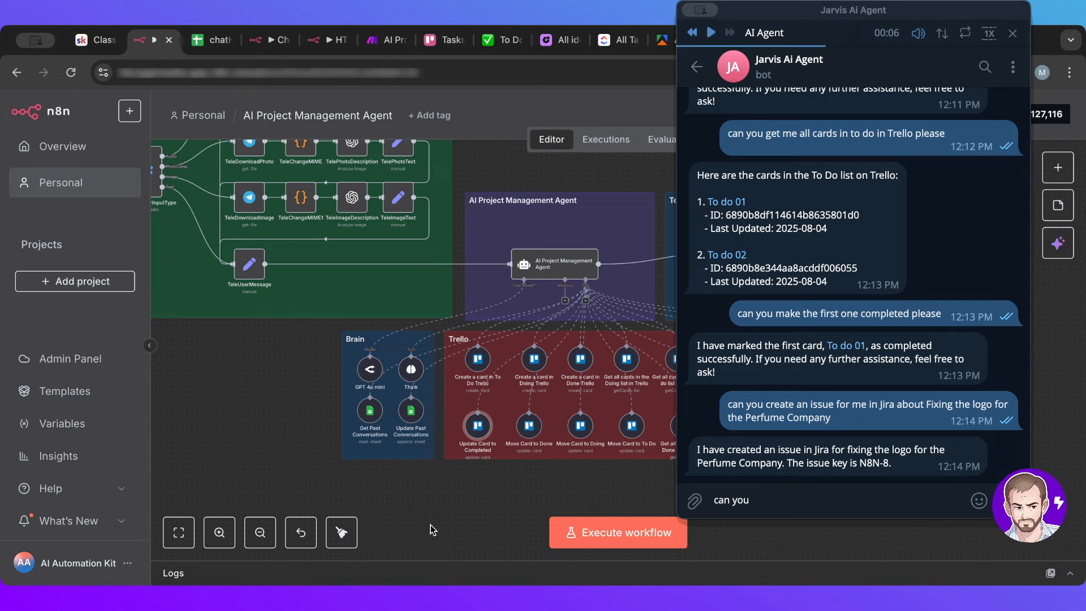
left_click(734, 554)
left_click(676, 557)
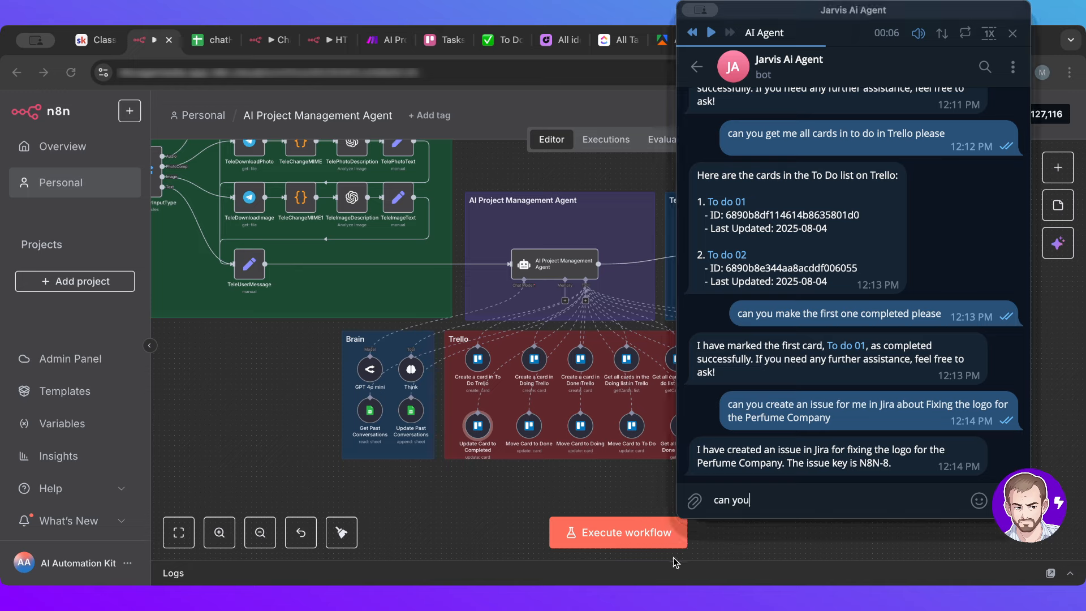
type("get me all tasks in Click Up Please")
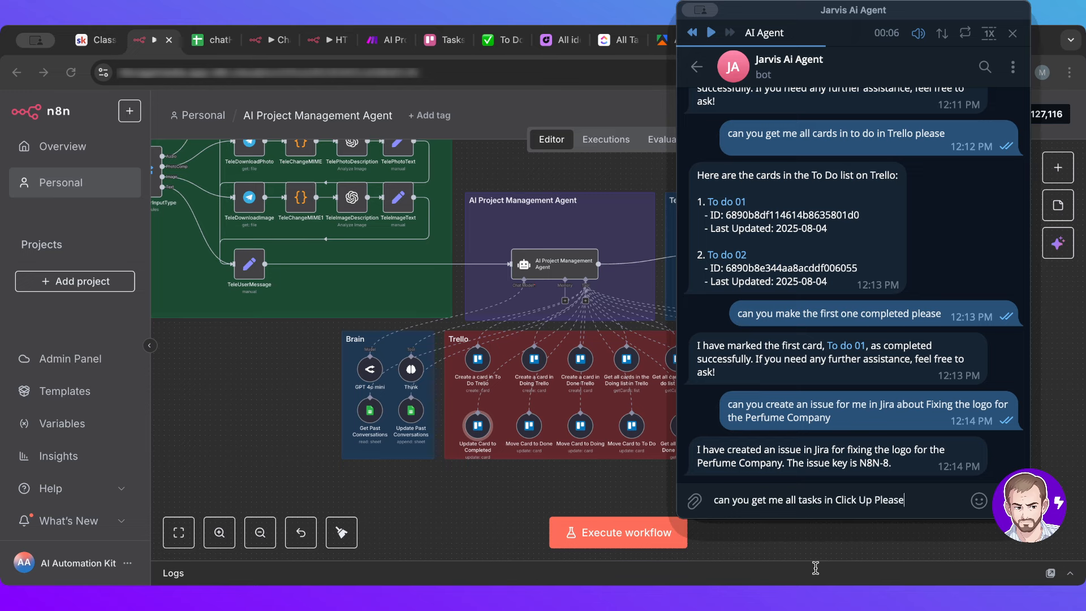
key("Return")
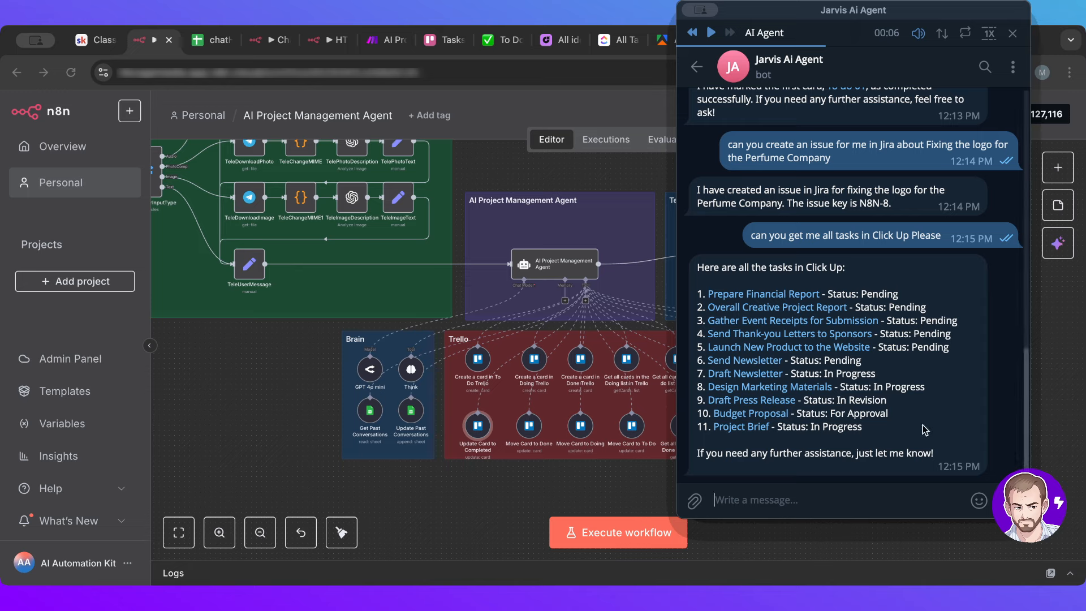
- Send the bot the message "can you create a new task for me in Click up about creating a new blog post for the n8n blog Please"
double_click(931, 333)
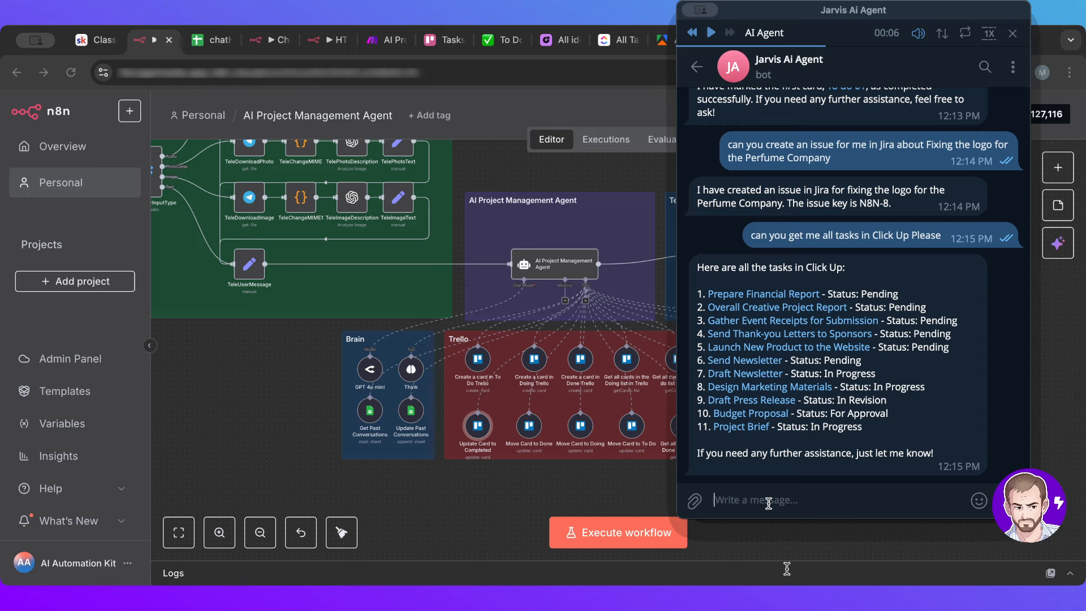
type("can you create a new task for")
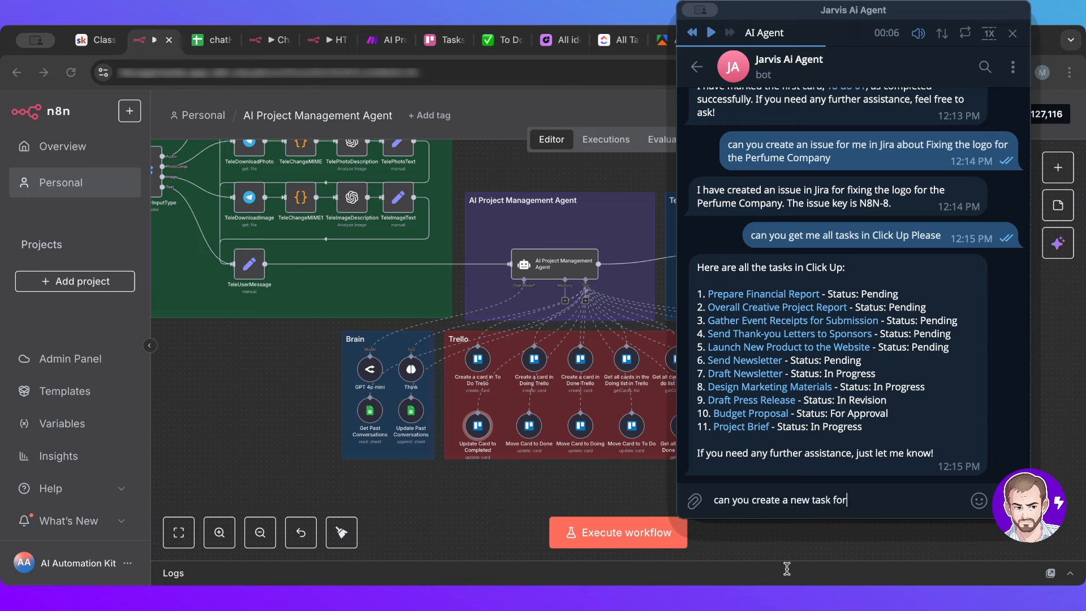
type(" me in Clikcik upabout creati")
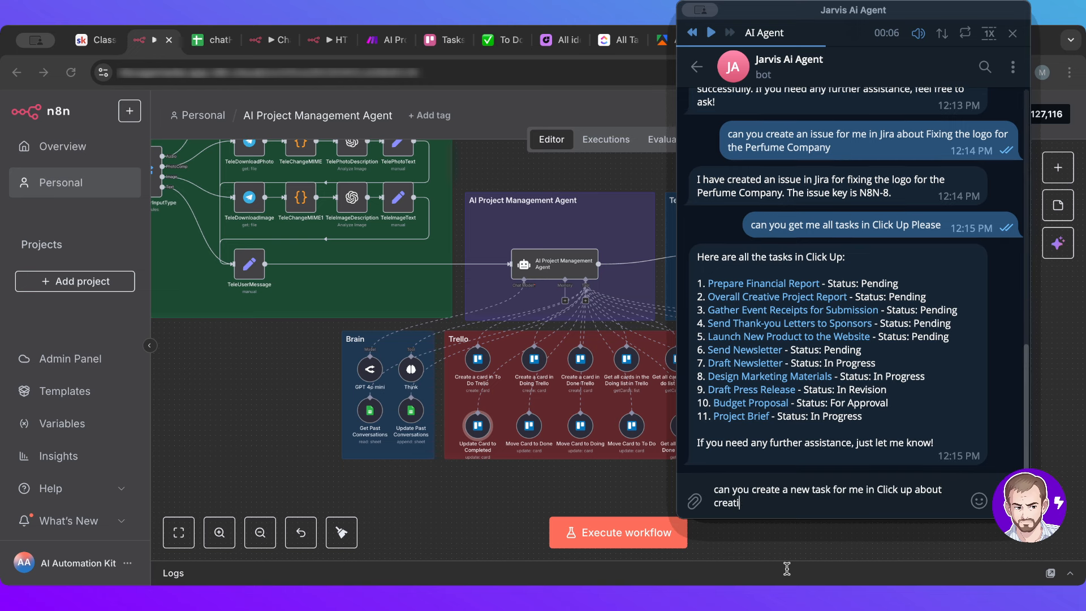
type("ng a new blog po")
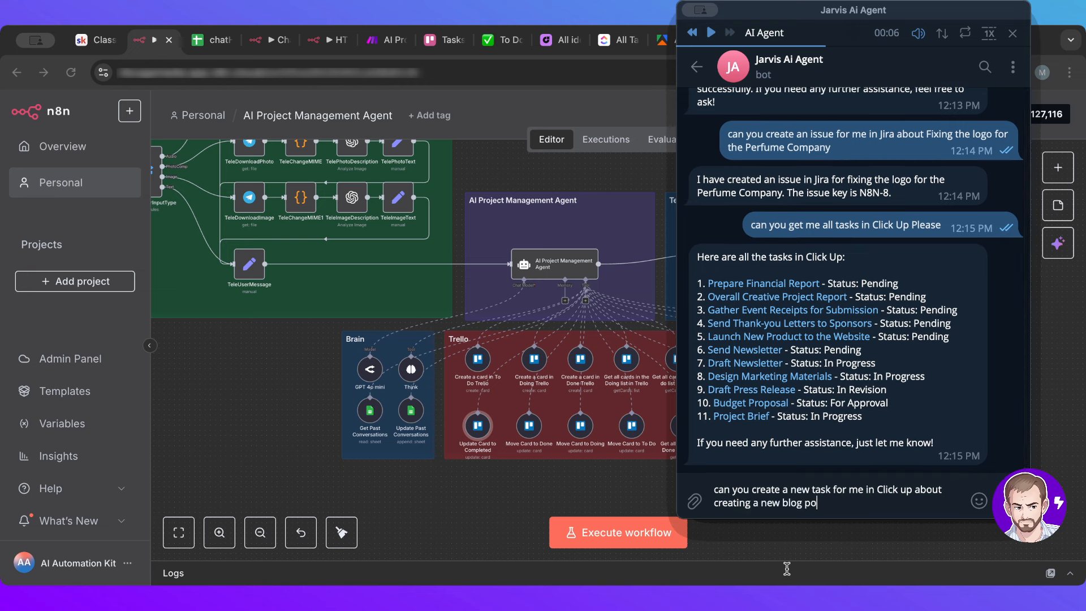
type("st for the n8n blog")
type("Please")
key("Return")
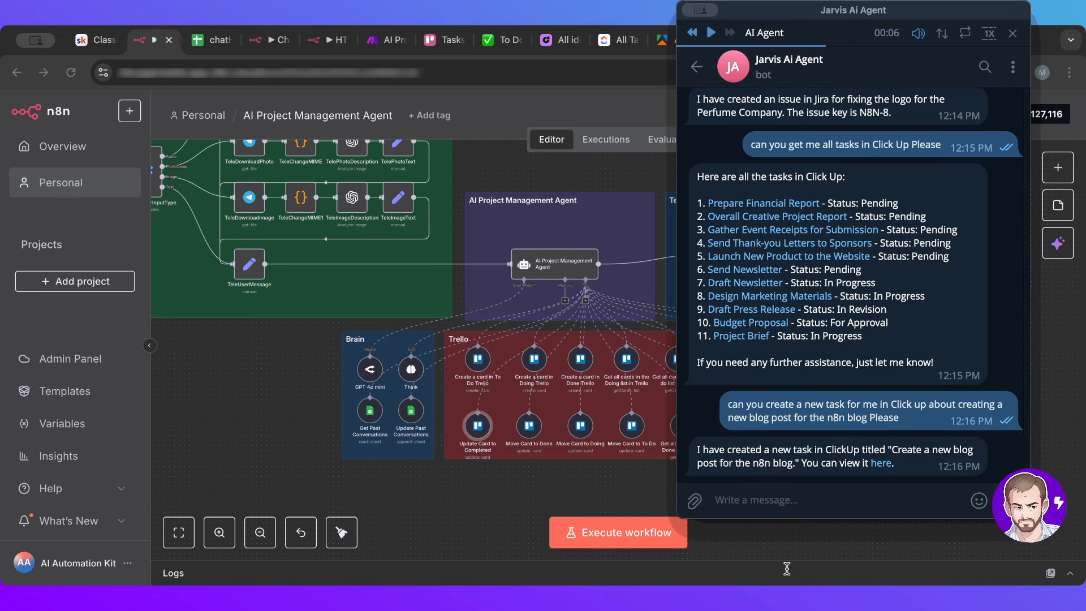
- Switch to ClickUp, reload the All Tasks list and check the open tasks for the requested n8n blog post task
left_click(421, 427)
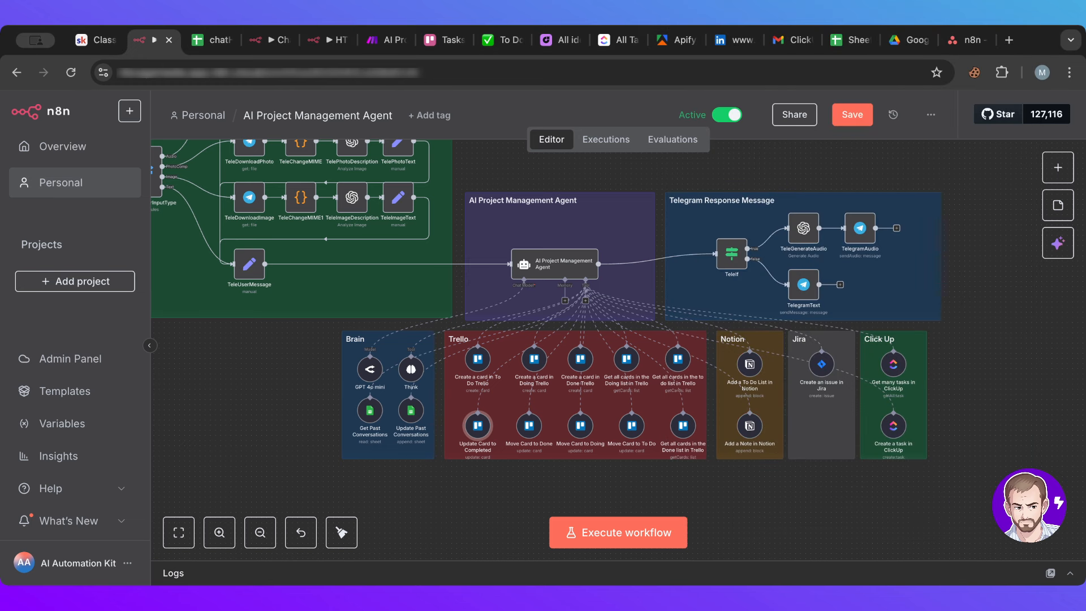
left_click(619, 40)
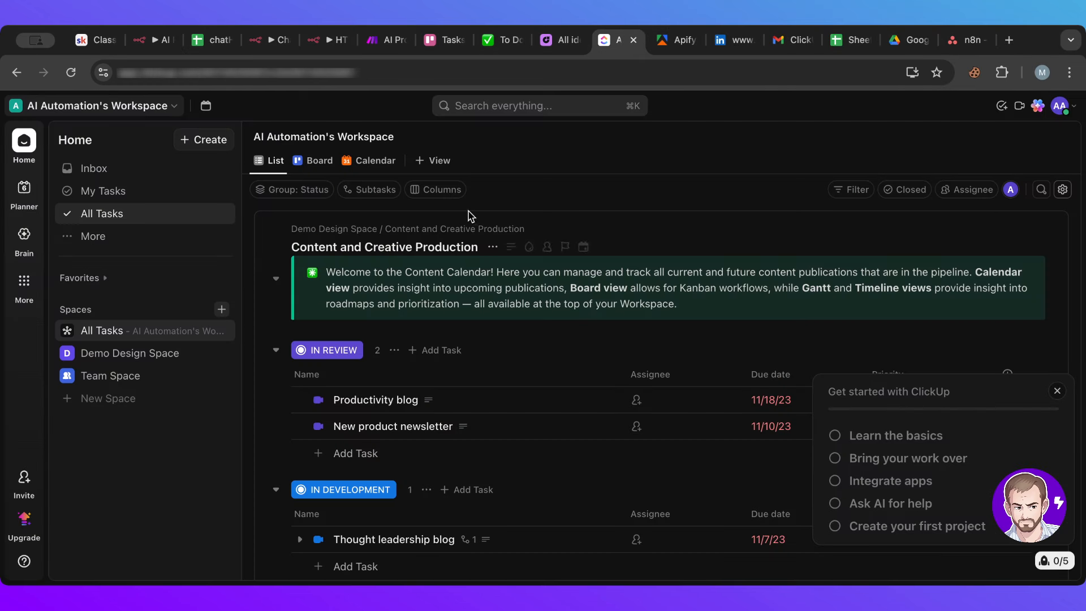
left_click(70, 72)
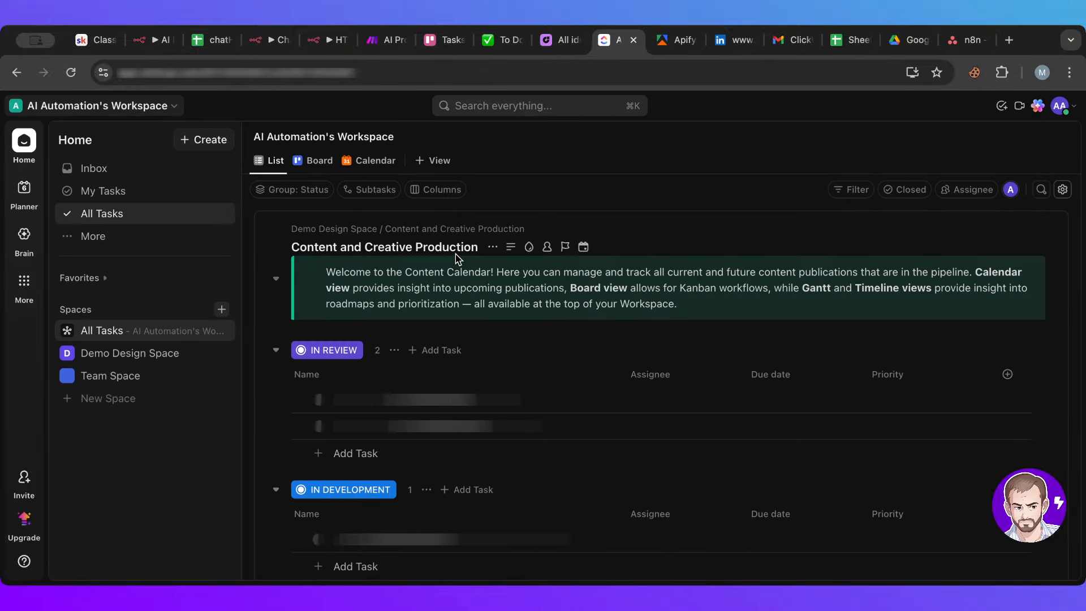
scroll(480, 369, "down", 10)
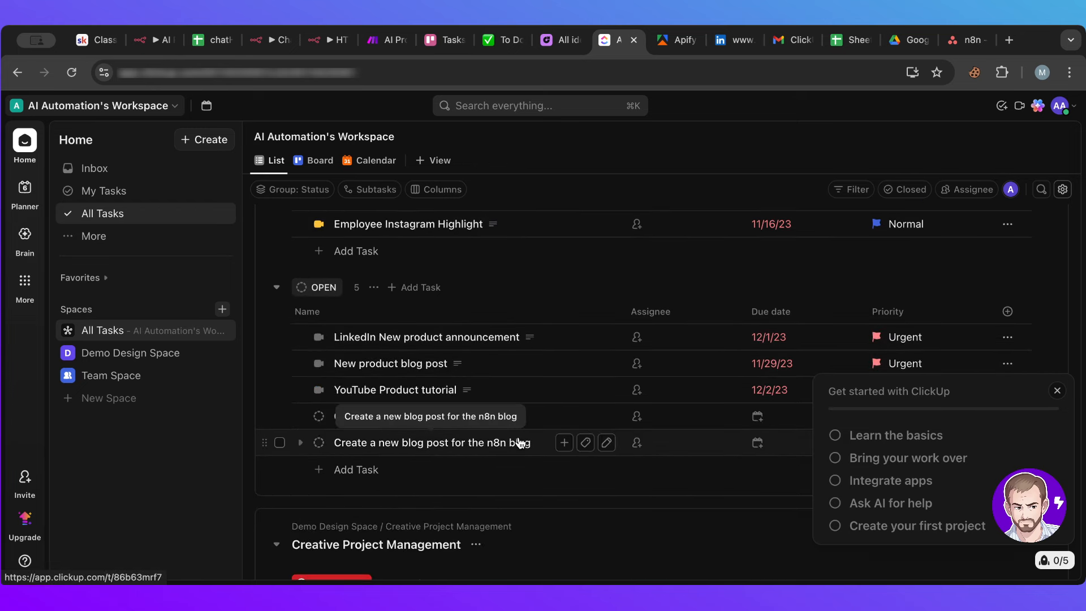
- Return to the AI Project Management Agent workflow in n8n and review its complete layout, from incoming messages to the tool groups
left_click(154, 41)
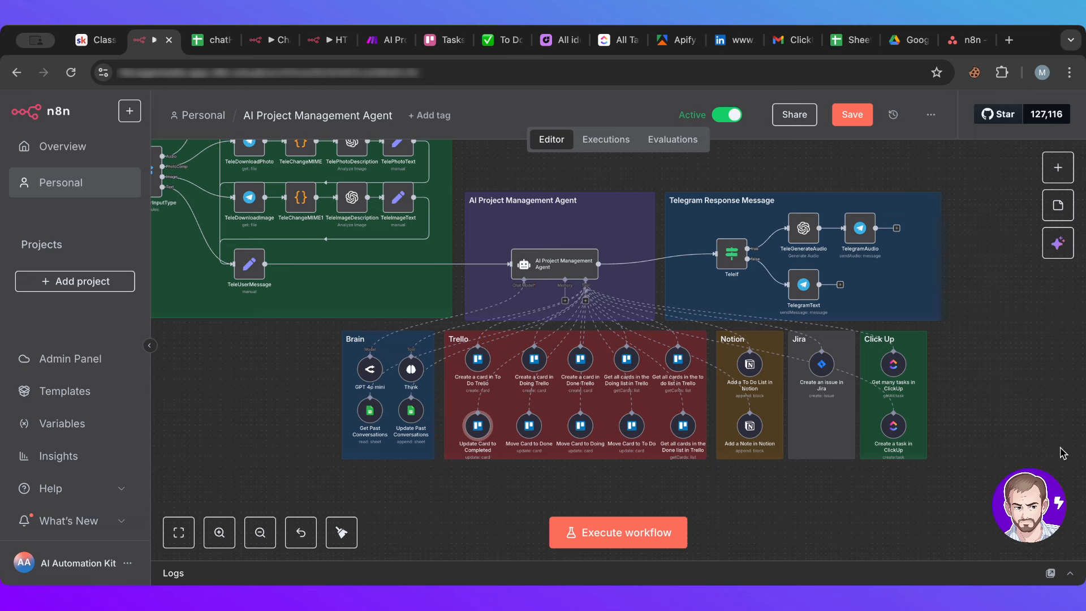
scroll(979, 346, "up", 1)
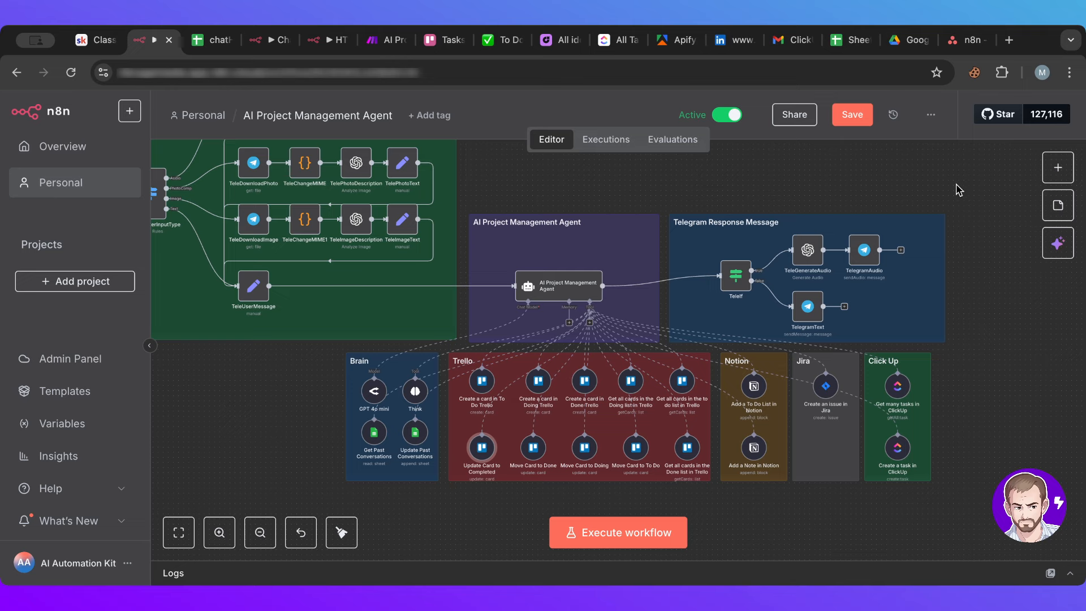
scroll(959, 189, "down", 2)
scroll(964, 175, "up", 2)
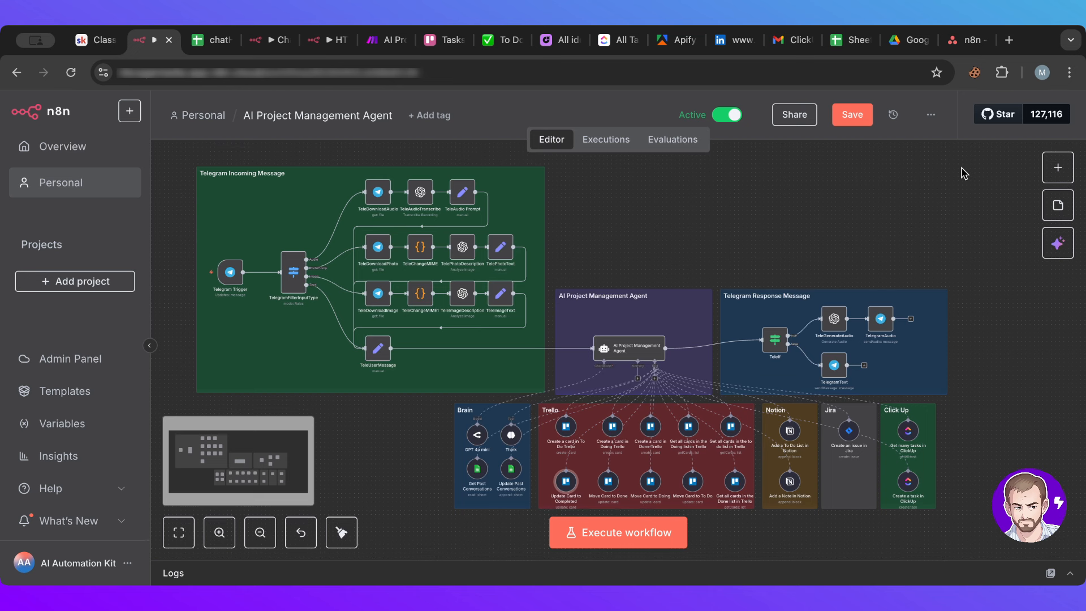
scroll(964, 173, "down", 3)
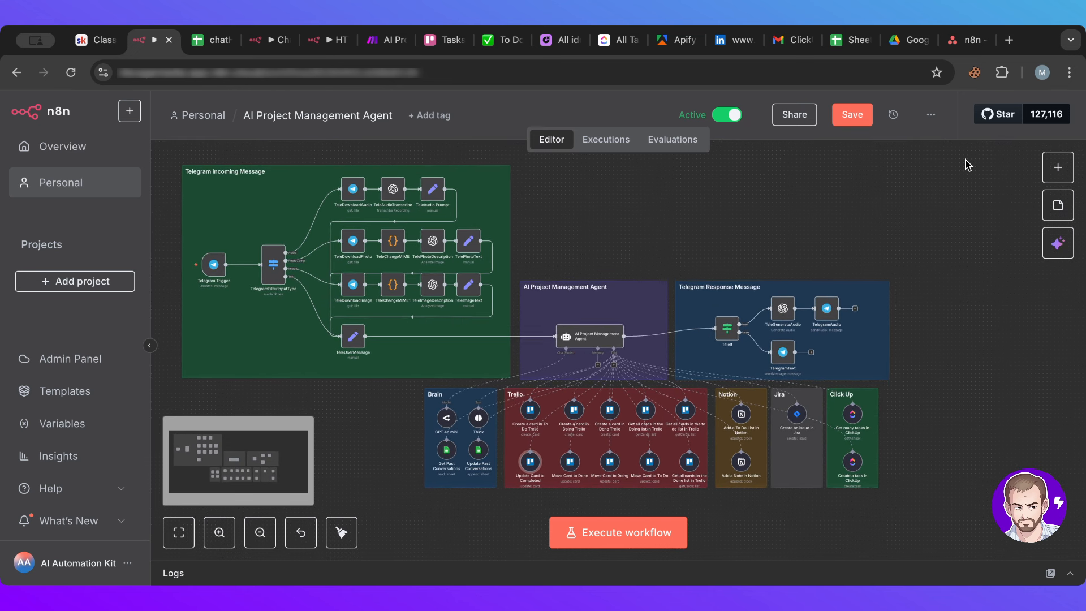